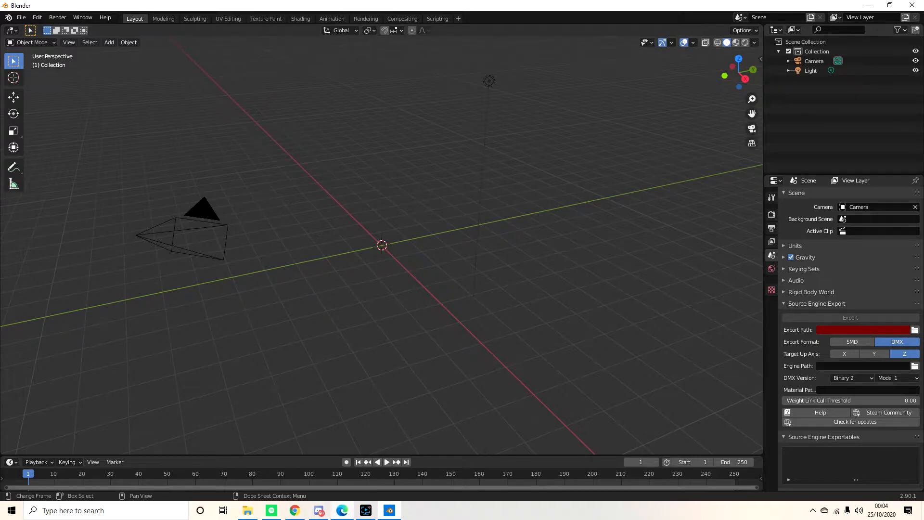
Switch to Chrome and look up the add-on download links on the XPS tools 2.0.0 page.
left_click(294, 510)
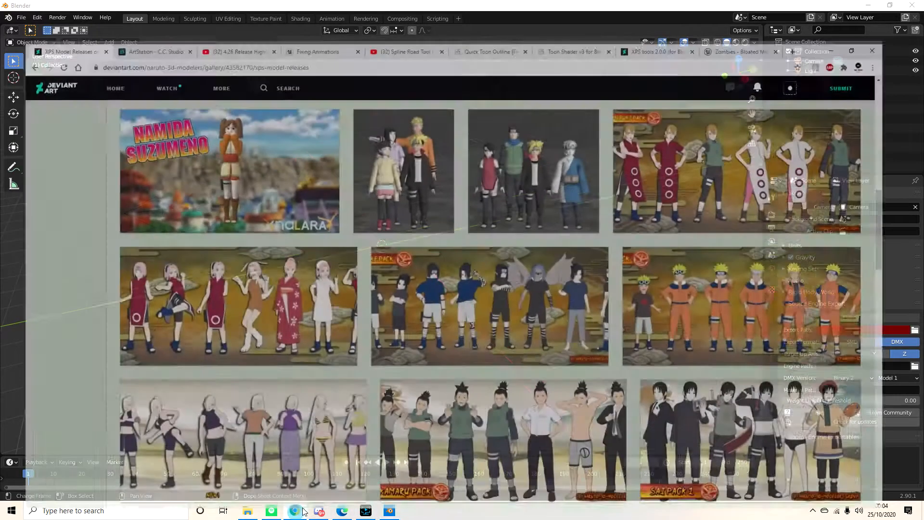
left_click(643, 6)
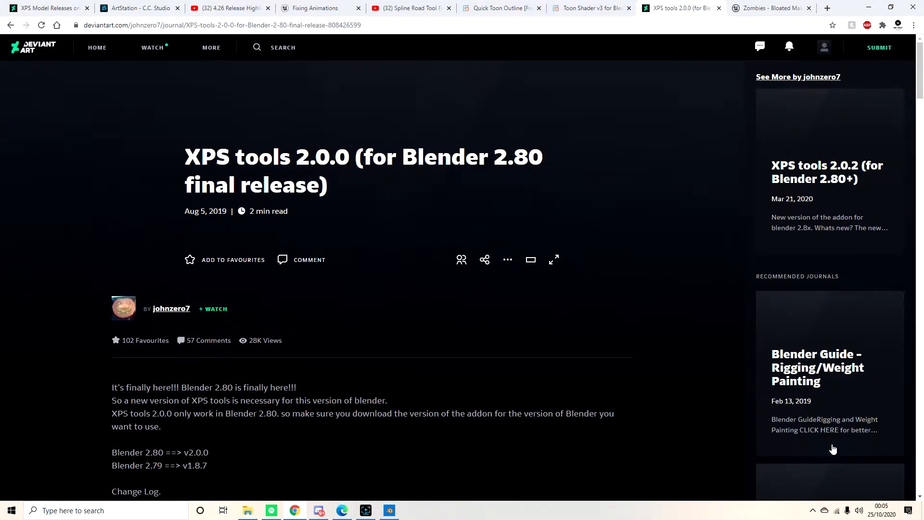
scroll(551, 287, "down", 10)
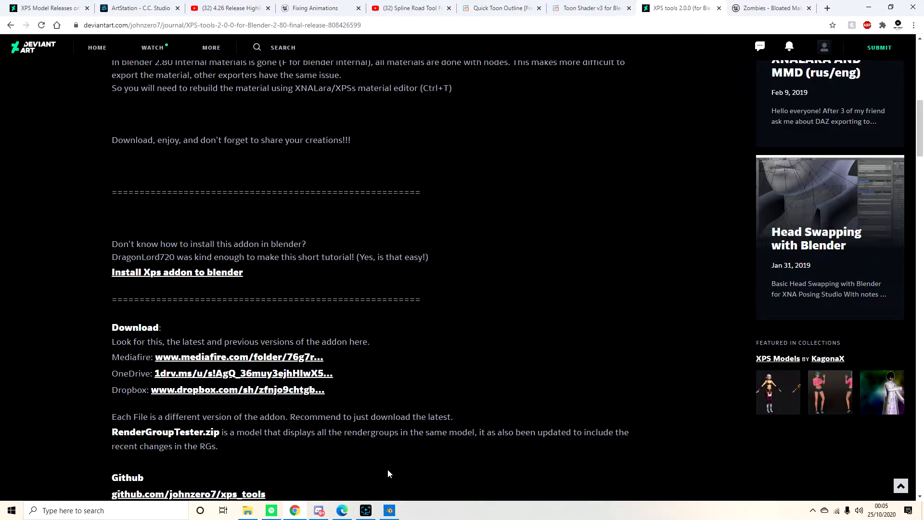
Switch to Blender and install the XNALaraMesh.2.0.2.zip add-on from the Blender Addons folder.
mouse_move(390, 510)
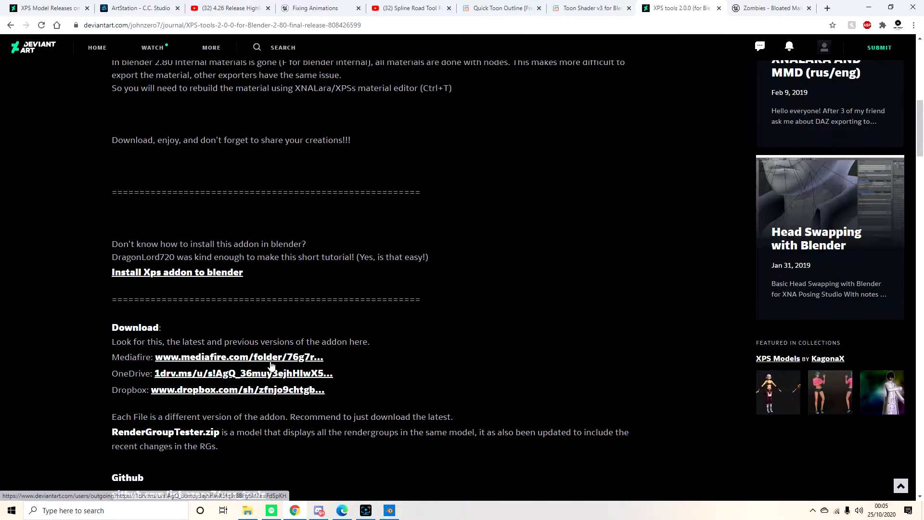
left_click(390, 509)
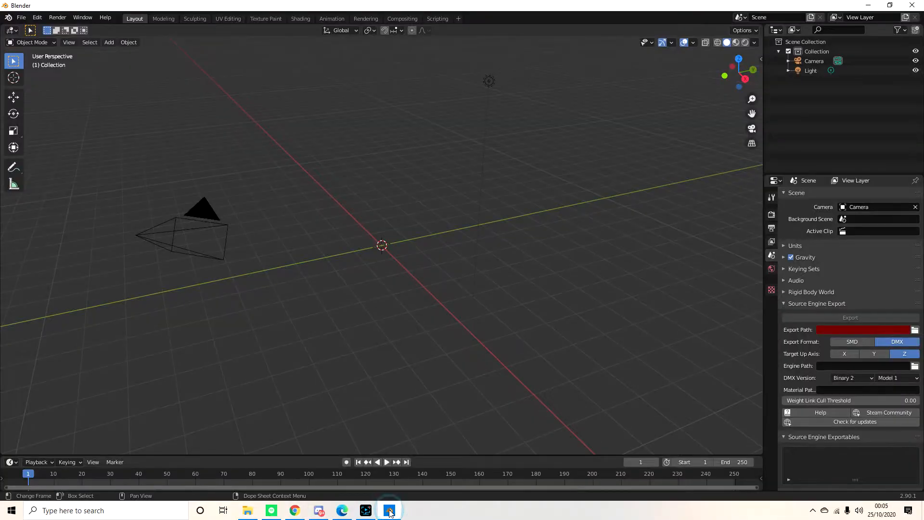
left_click(38, 18)
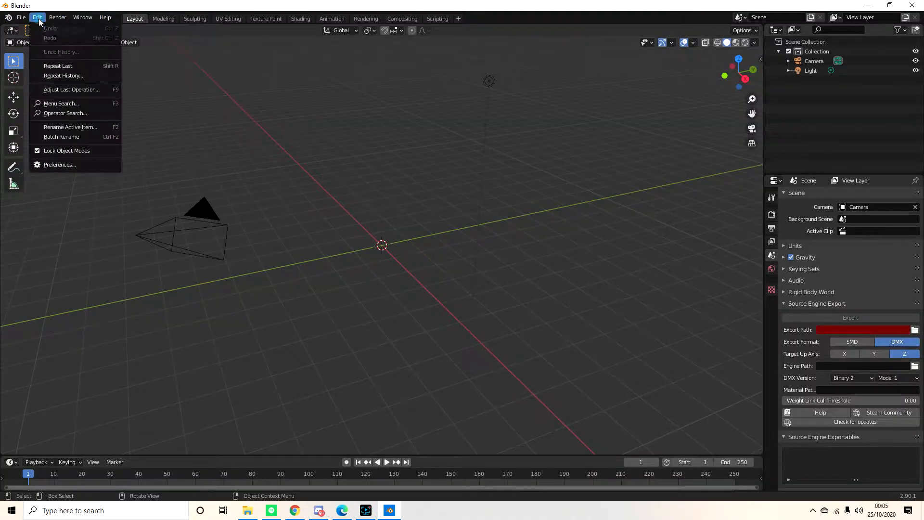
left_click(59, 164)
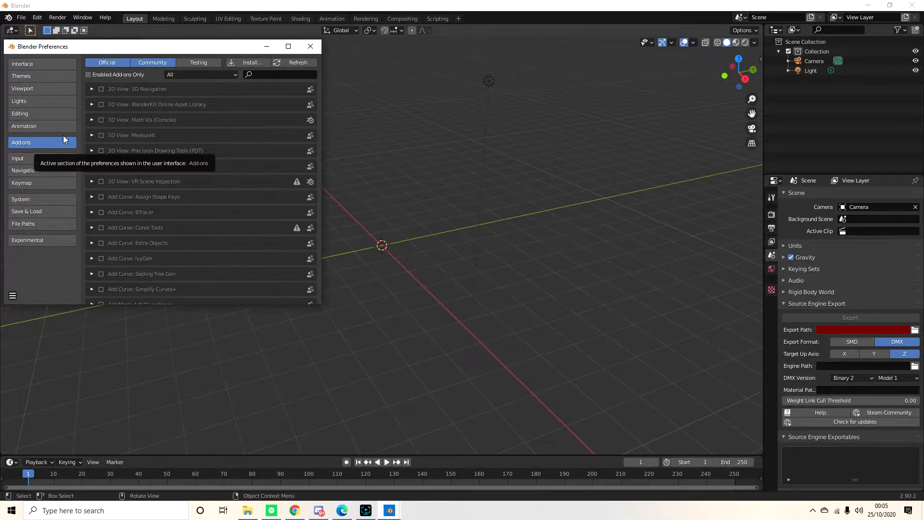
left_click(247, 62)
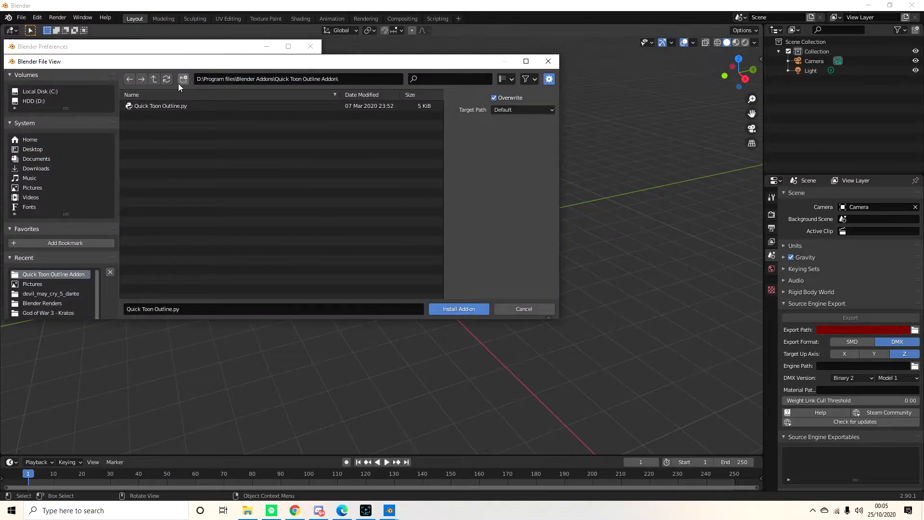
left_click(154, 76)
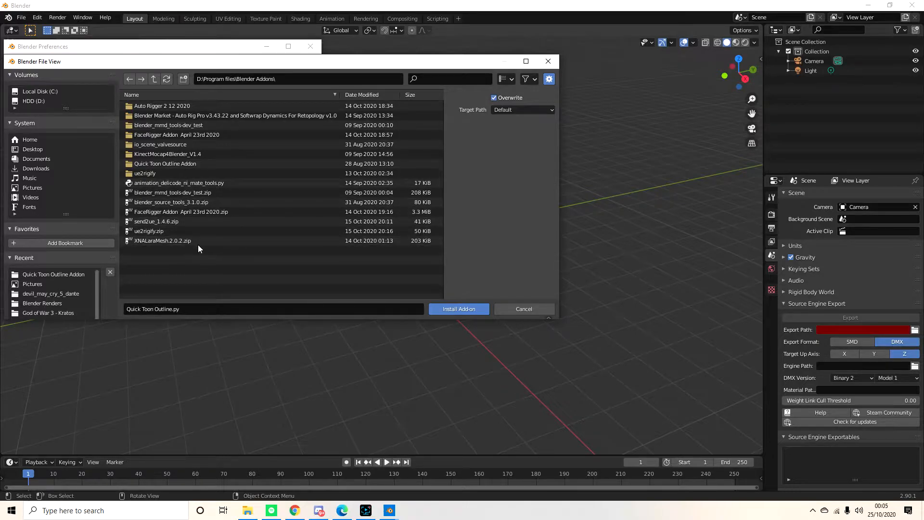
left_click(223, 241)
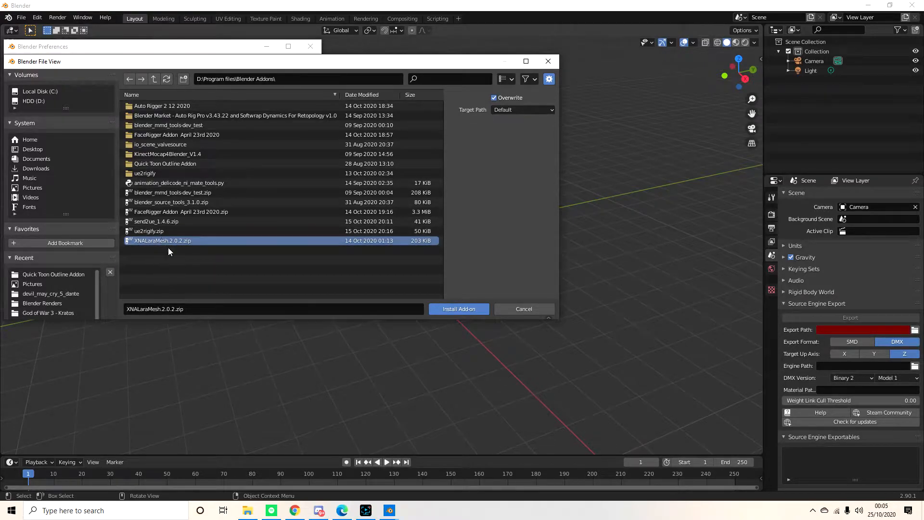
left_click(437, 311)
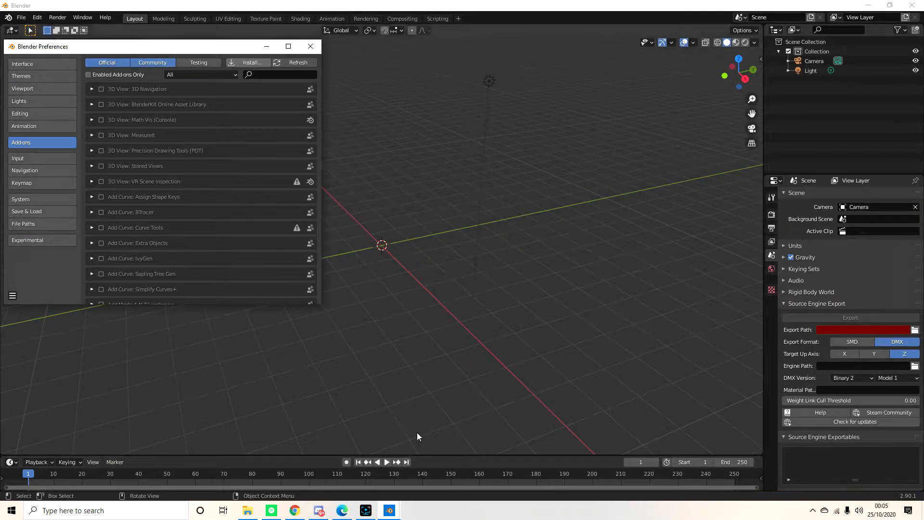
Search the add-ons for "xna" and make sure XNALara/XPS Import/Export is enabled.
left_click(281, 74)
type("xna")
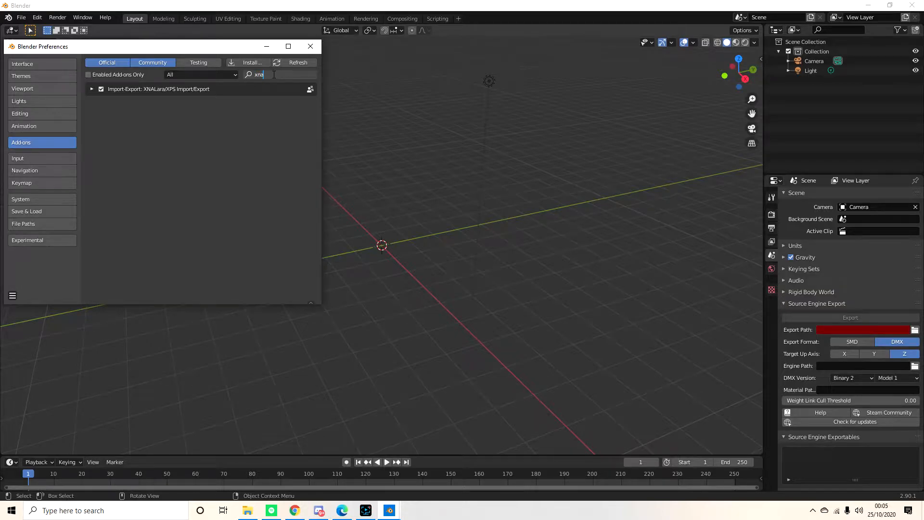
left_click(98, 95)
Check the Developer Extras option in the Interface preferences and close the preferences.
left_click(36, 66)
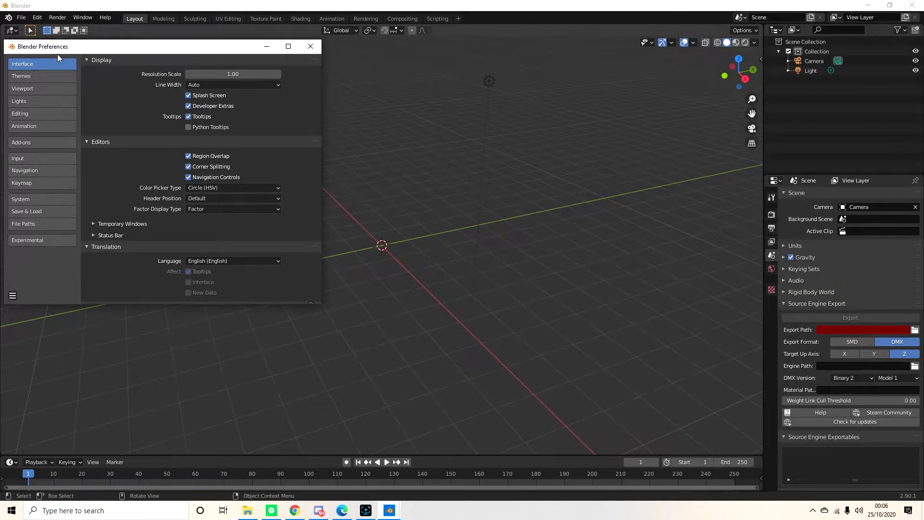
left_click(188, 106)
left_click(309, 46)
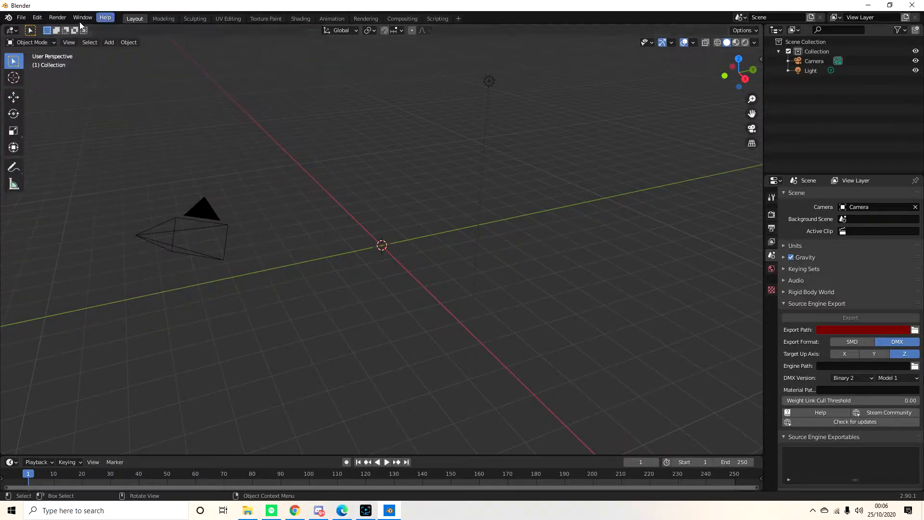
Look for the XNALara / XPS entry among the available import formats.
left_click(20, 18)
mouse_move(50, 147)
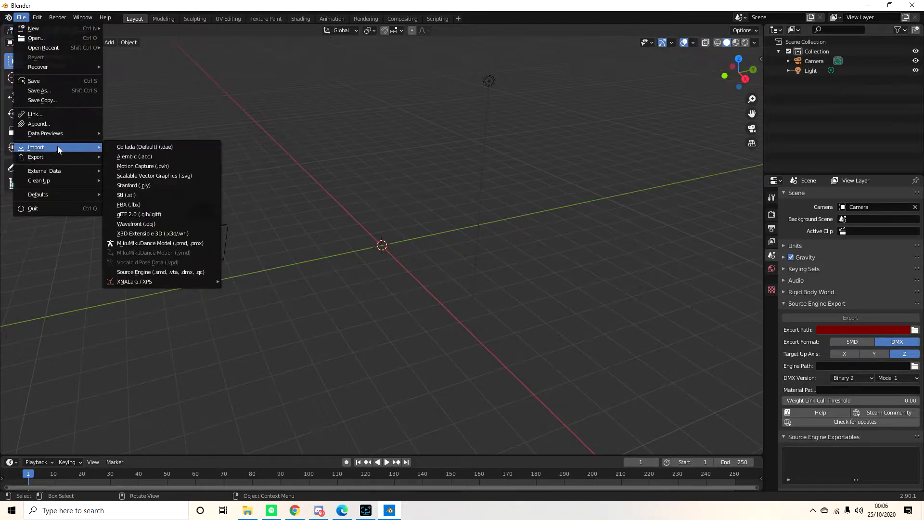
mouse_move(170, 282)
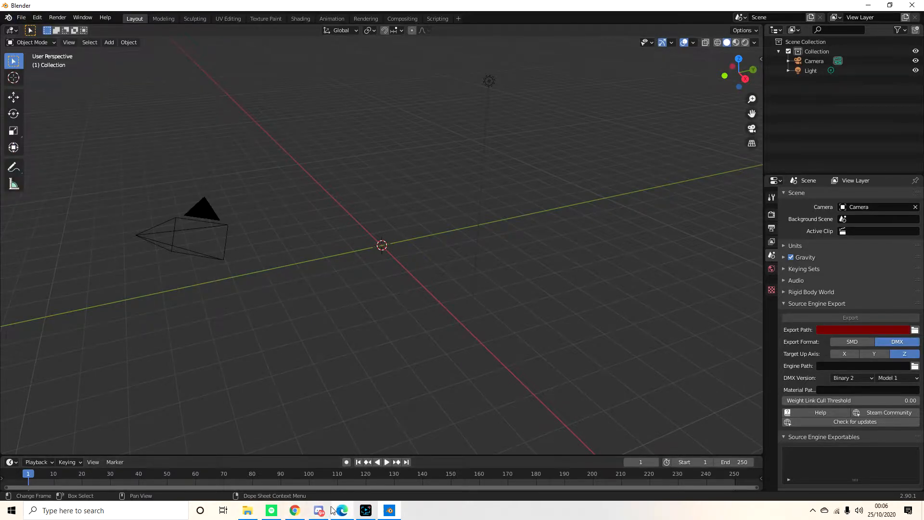
Switch to Chrome and browse the XPS model releases gallery on DeviantArt.
left_click(295, 510)
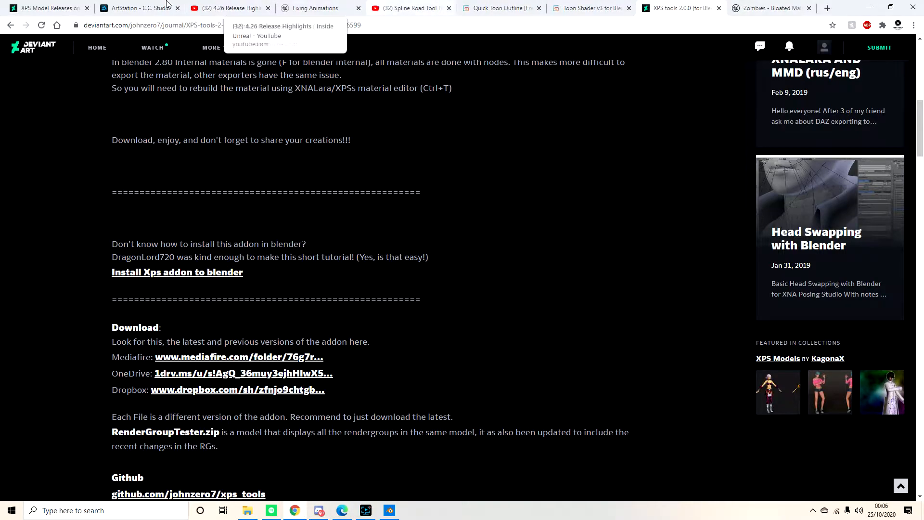
left_click(49, 8)
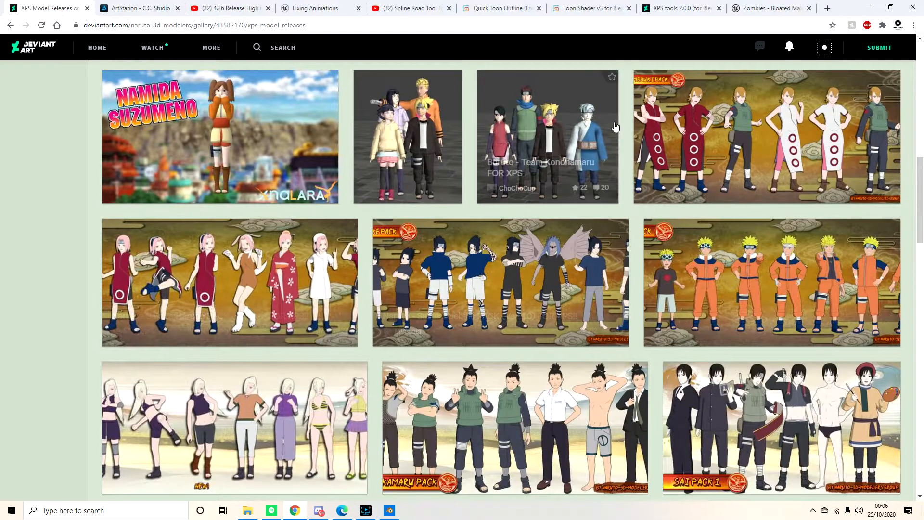
scroll(597, 141, "down", 4)
scroll(423, 264, "up", 2)
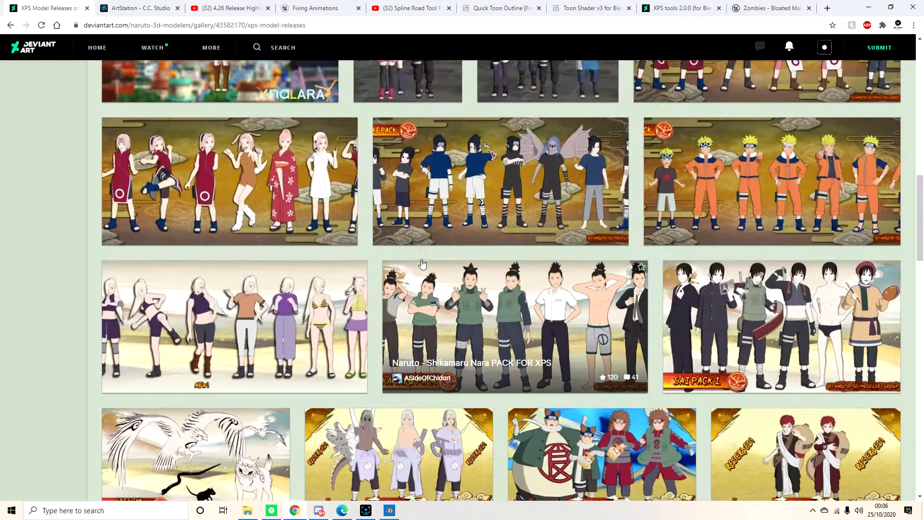
scroll(423, 264, "up", 10)
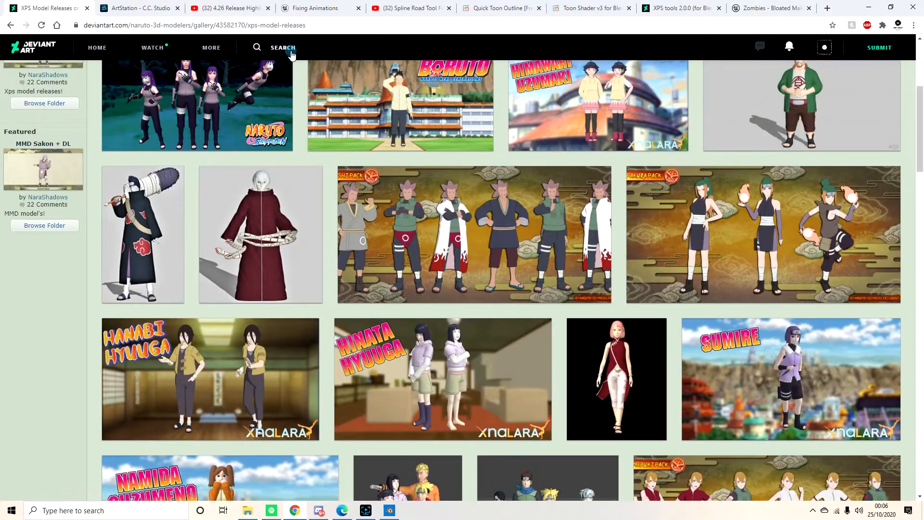
Search DeviantArt for "mha 3d models".
left_click(290, 47)
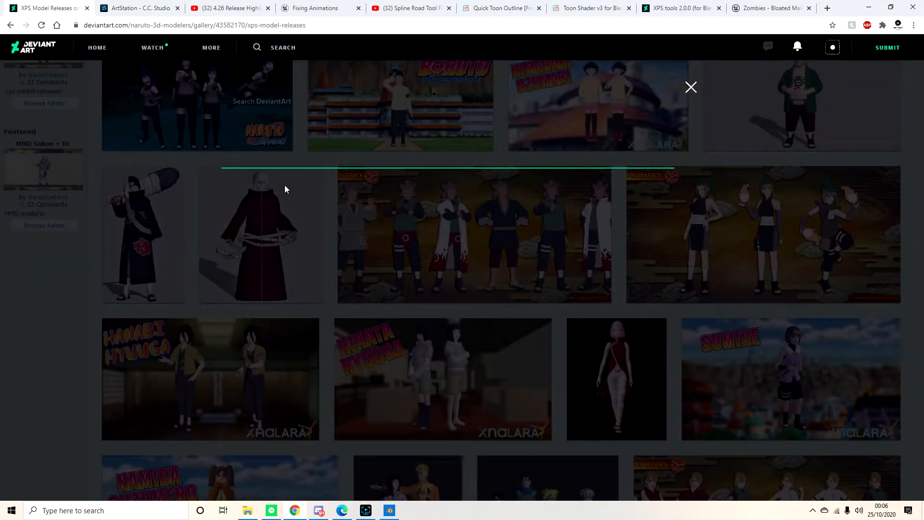
type("m")
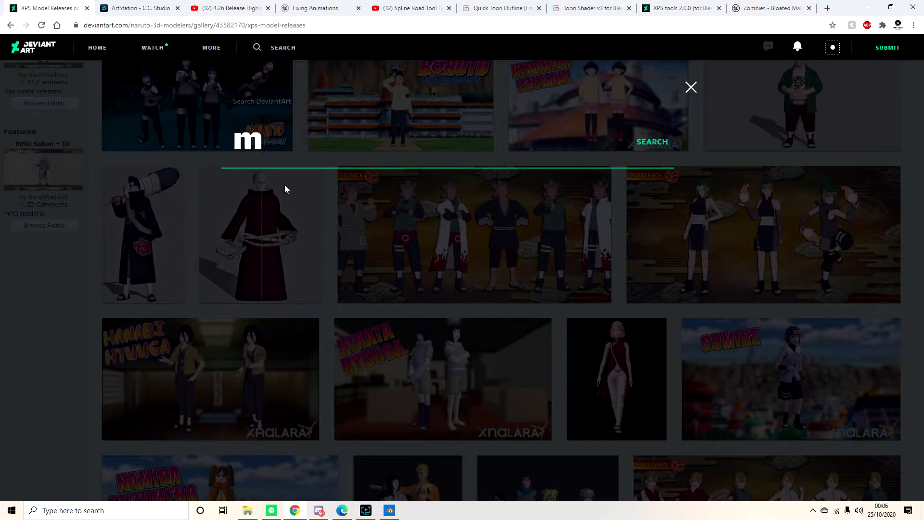
type("ha")
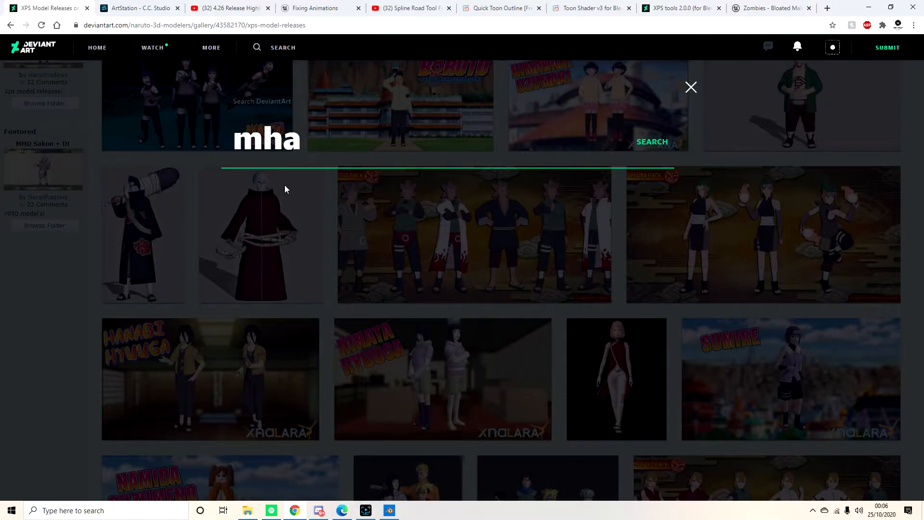
type(" 3d models")
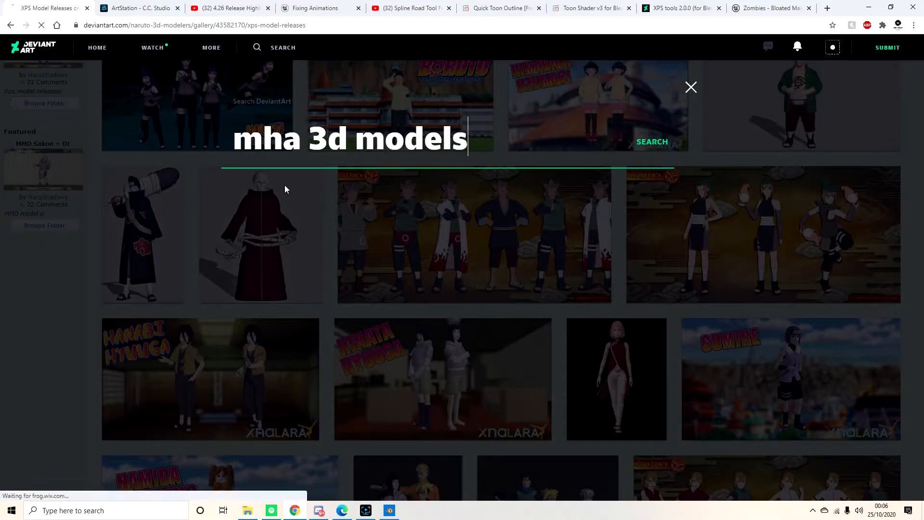
key("Return")
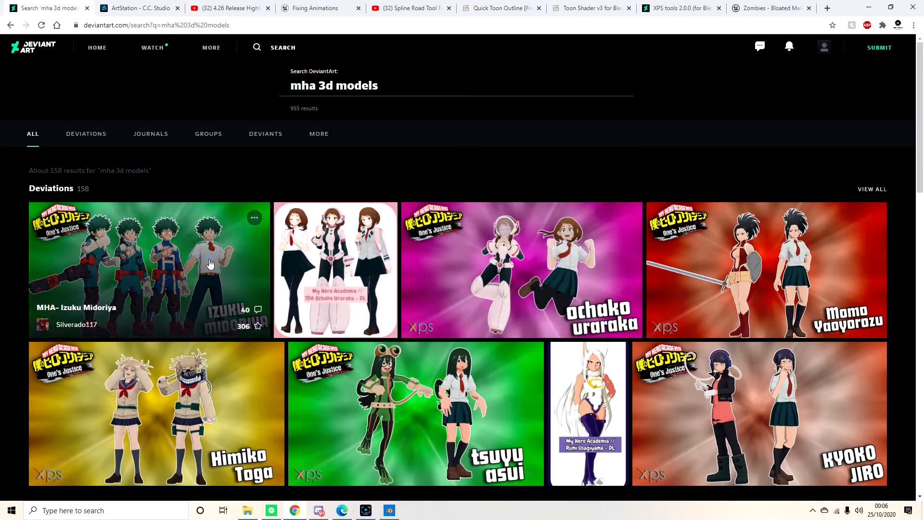
Open the MHA- Izuku Midoriya model page and examine its preview image enlarged.
left_click(177, 284)
scroll(370, 404, "down", 5)
scroll(353, 440, "up", 4)
scroll(184, 97, "down", 4)
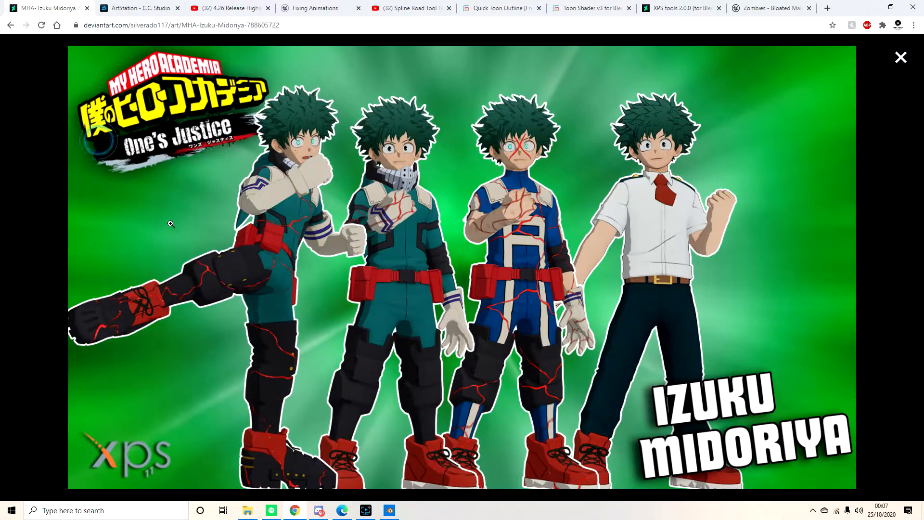
left_click(99, 142)
left_click(141, 466)
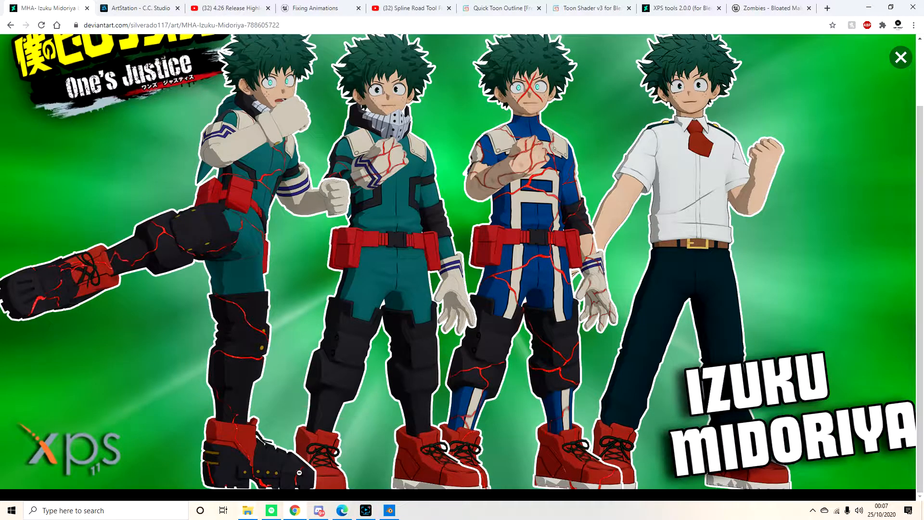
mouse_move(249, 511)
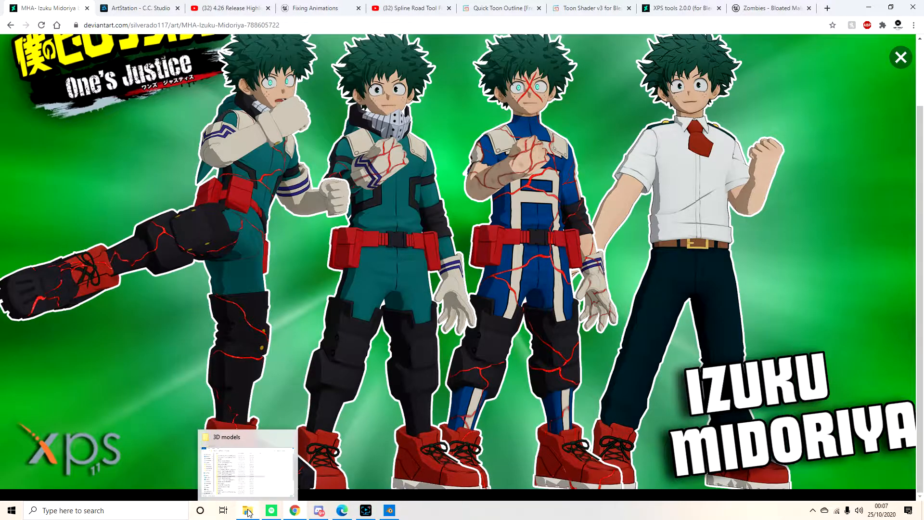
Switch to Blender and open the import dialog for an XNALara/XPS model (.ascii/.mesh/.xps).
left_click(390, 511)
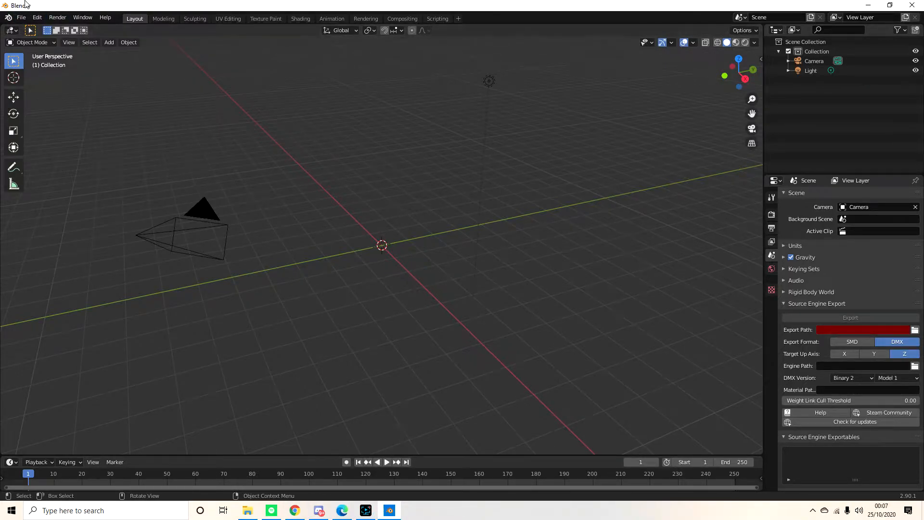
left_click(16, 20)
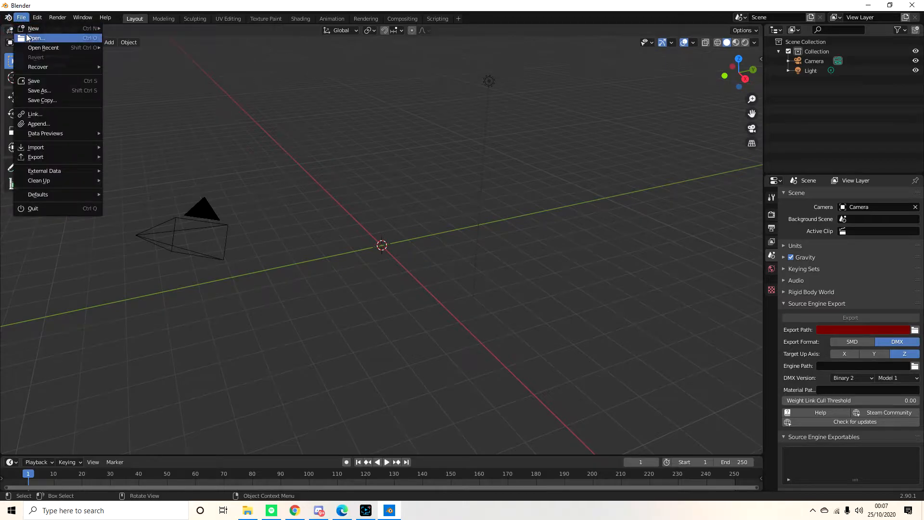
mouse_move(54, 151)
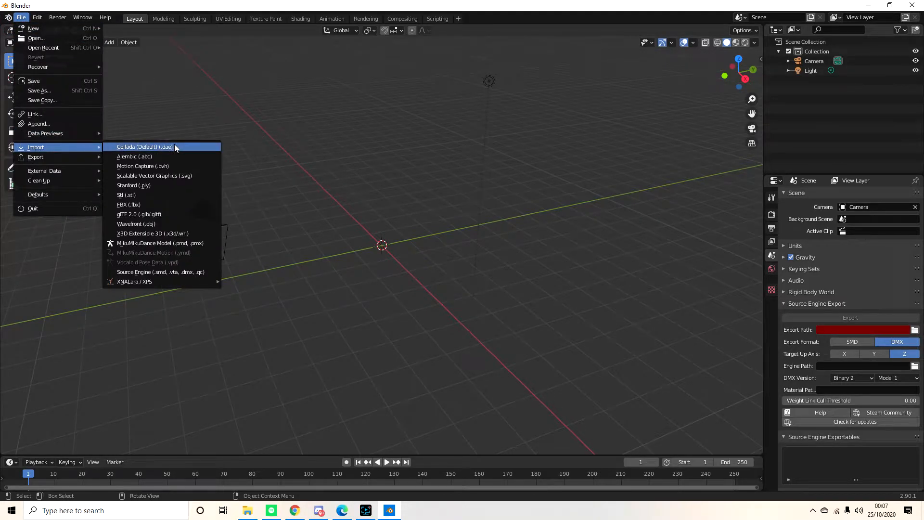
mouse_move(158, 282)
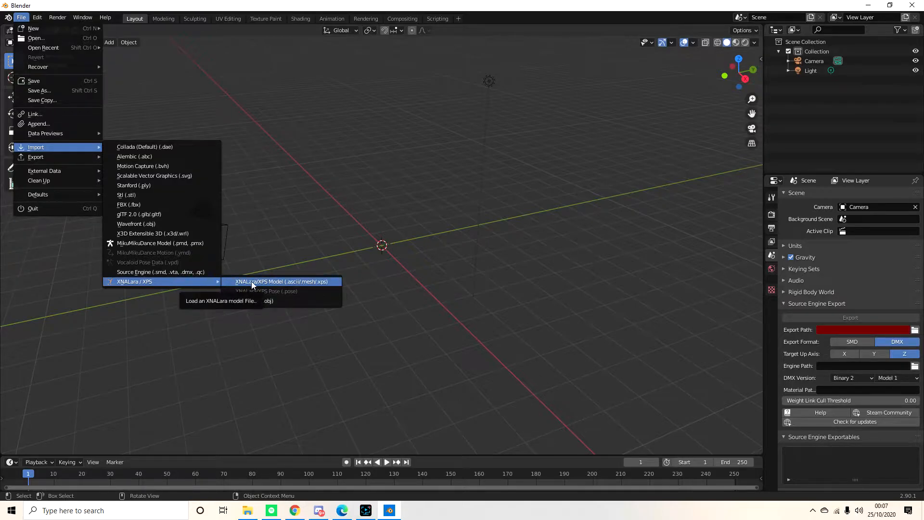
left_click(292, 283)
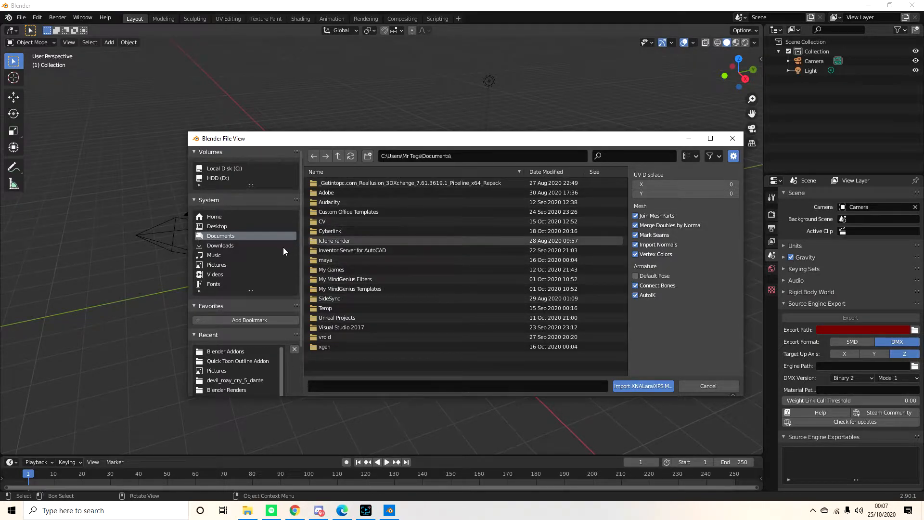
Import generic_item.mesh from D:\3D models\Naruto - Naruto Uzumaki PACK\Kid\White Shirt with the default import options.
left_click(231, 178)
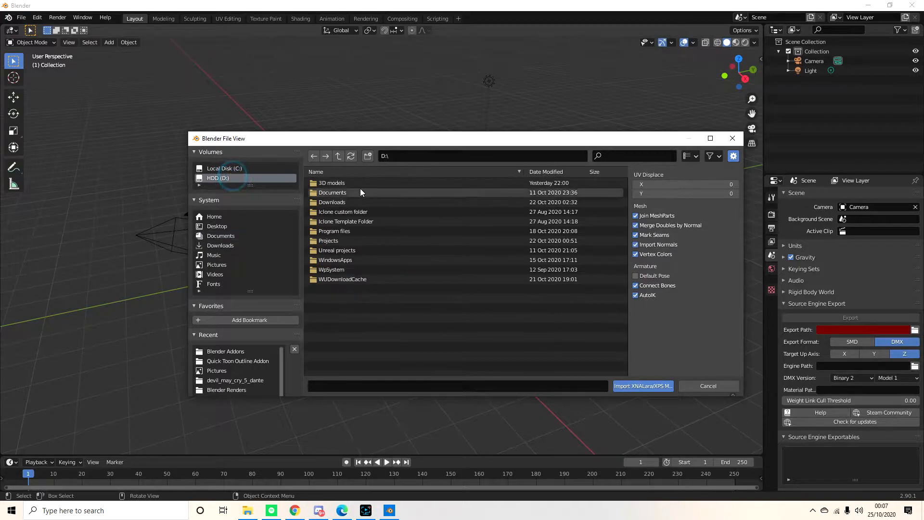
double_click(347, 182)
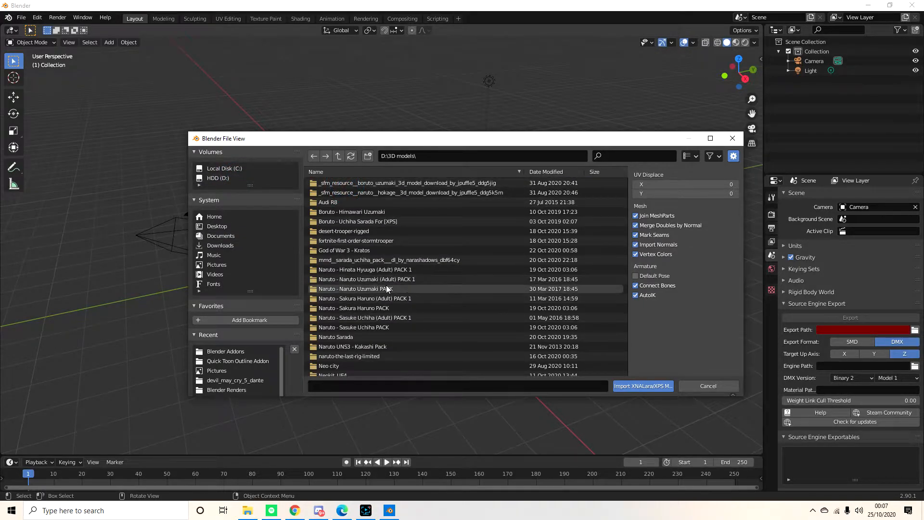
double_click(387, 288)
double_click(342, 182)
double_click(355, 194)
left_click(363, 183)
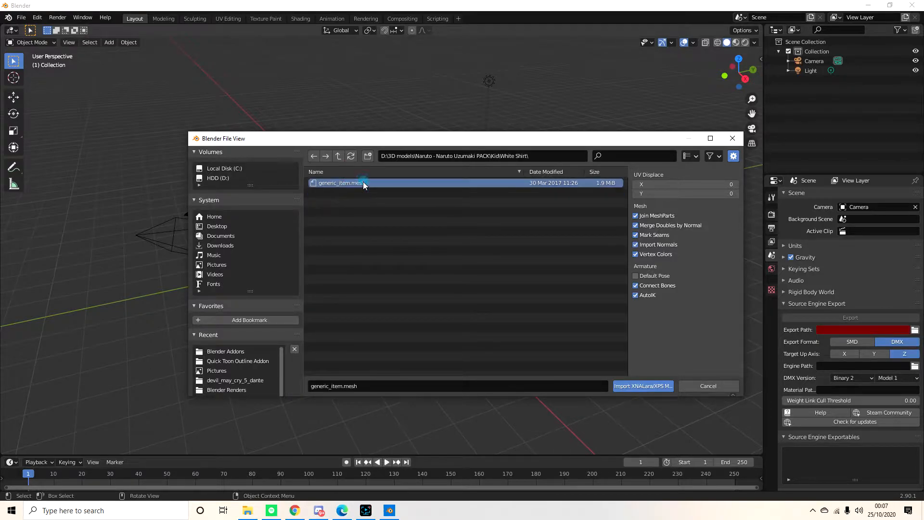
left_click(621, 387)
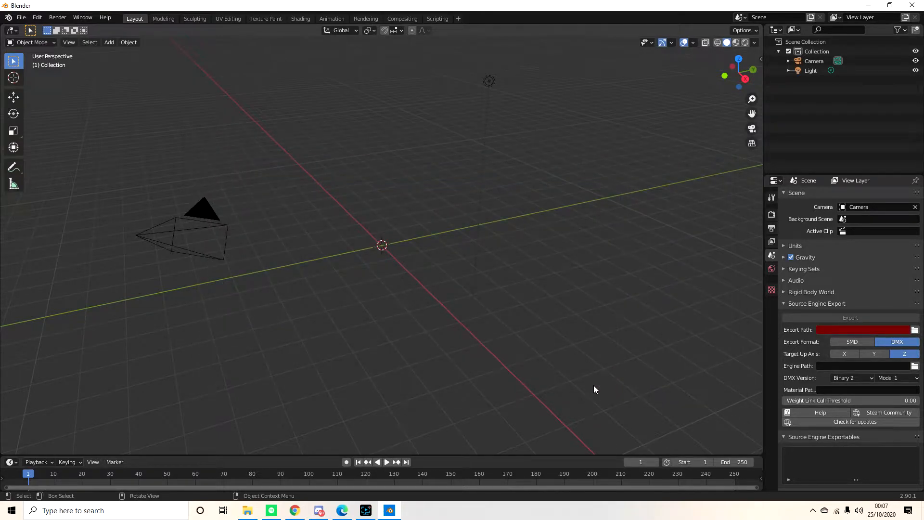
Display the imported character with its textures in Material Preview shading.
scroll(397, 212, "up", 8)
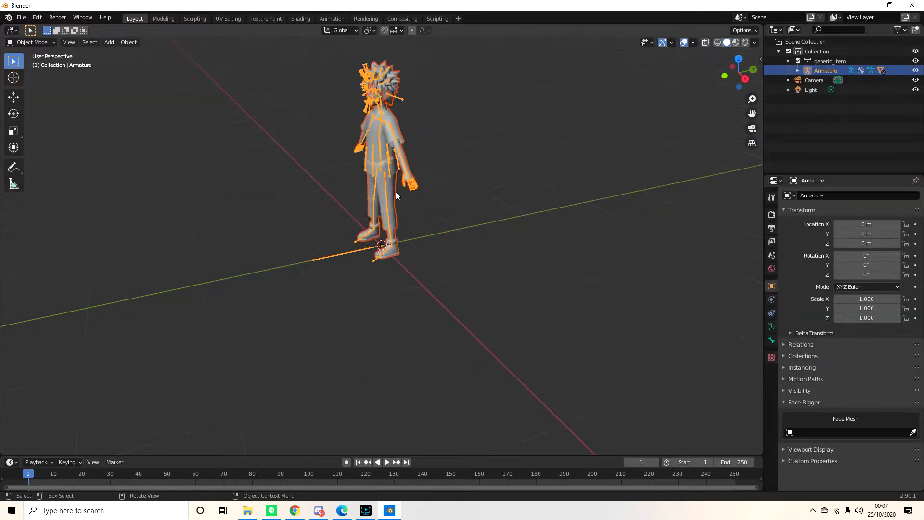
left_click(736, 48)
left_click(739, 42)
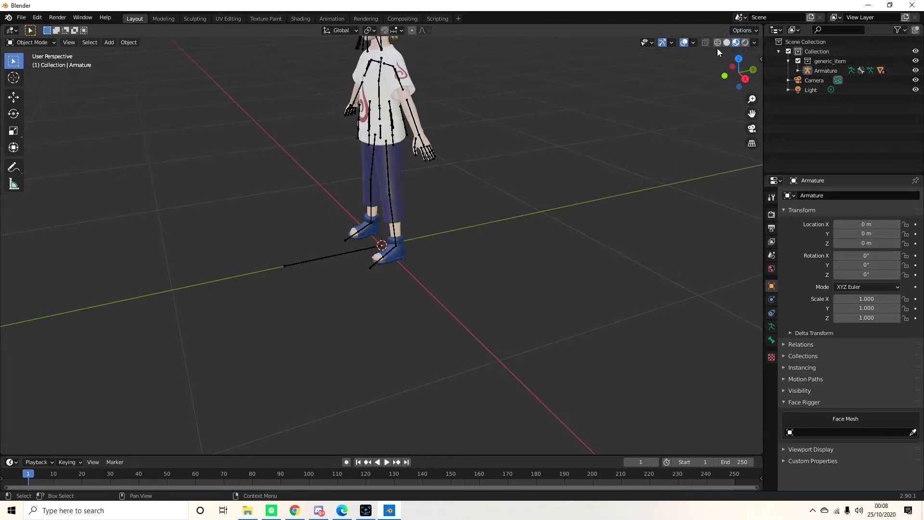
Hide the character's armature in the viewport and inspect the textured face up close.
middle_click_drag(398, 139, 409, 347)
scroll(344, 209, "up", 7)
left_click(365, 294)
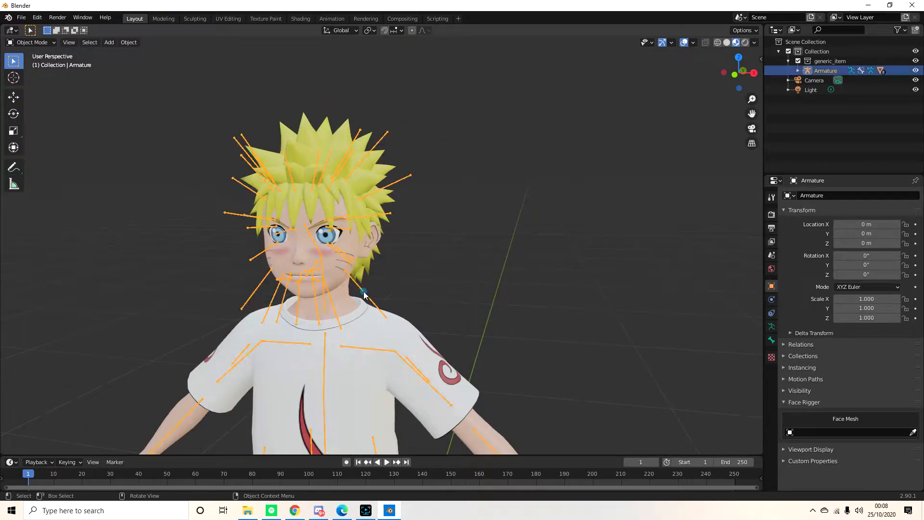
left_click(915, 70)
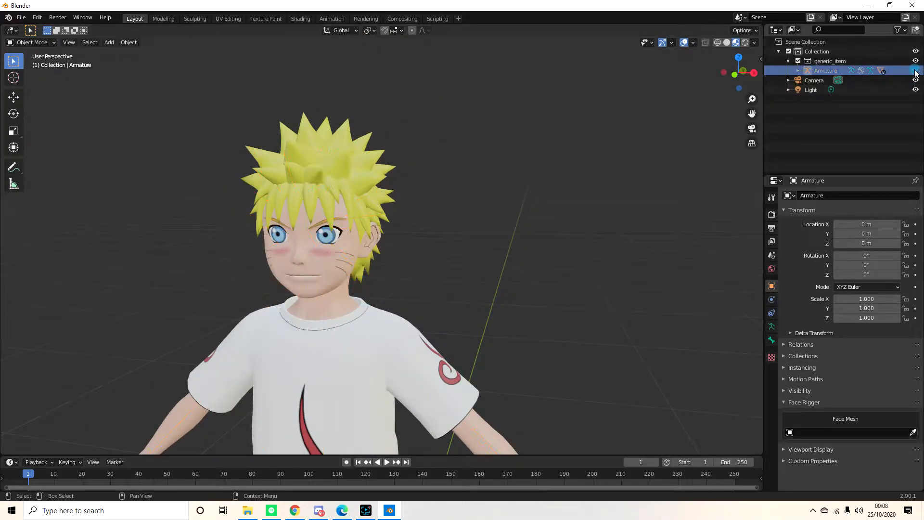
scroll(184, 245, "up", 3)
middle_click_drag(201, 272, 255, 287)
scroll(316, 279, "up", 2)
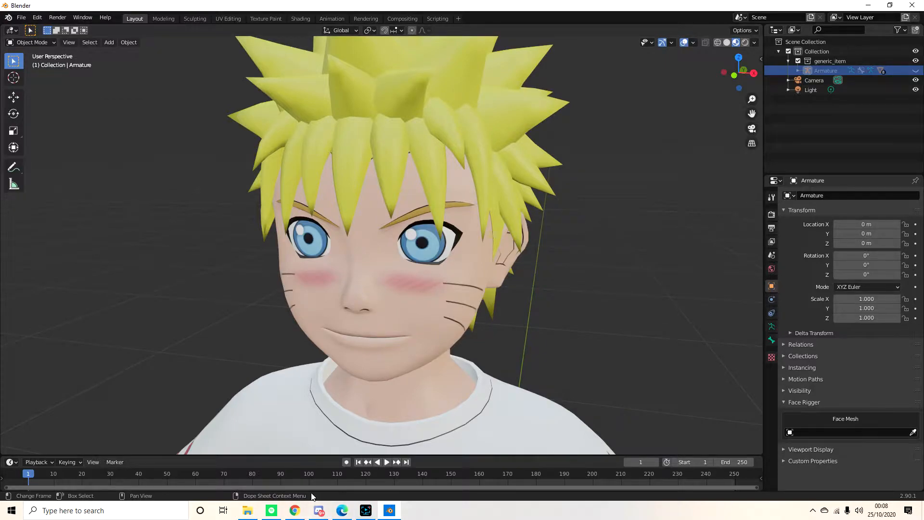
Switch to Chrome and download the ToonShader blend file from the Toon Shader v3 for Blender 2.80 EEVEE product on Gumroad.
left_click(294, 511)
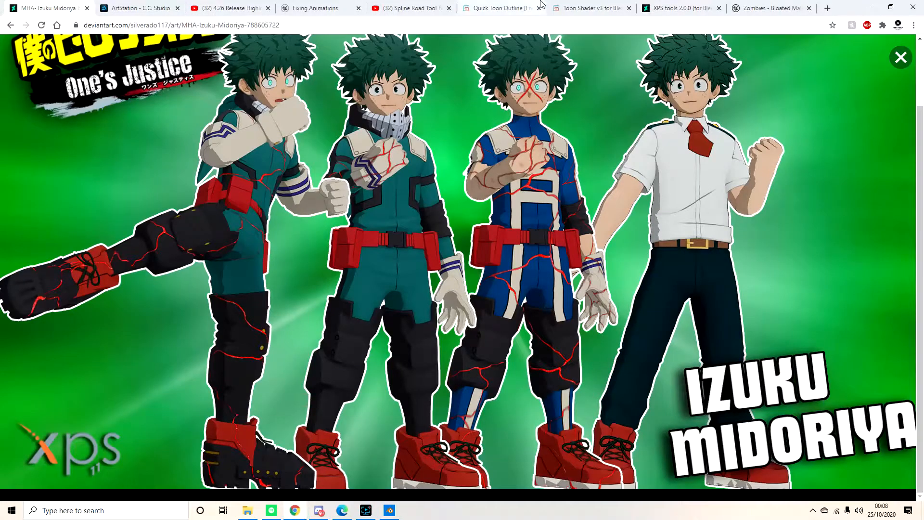
left_click(496, 10)
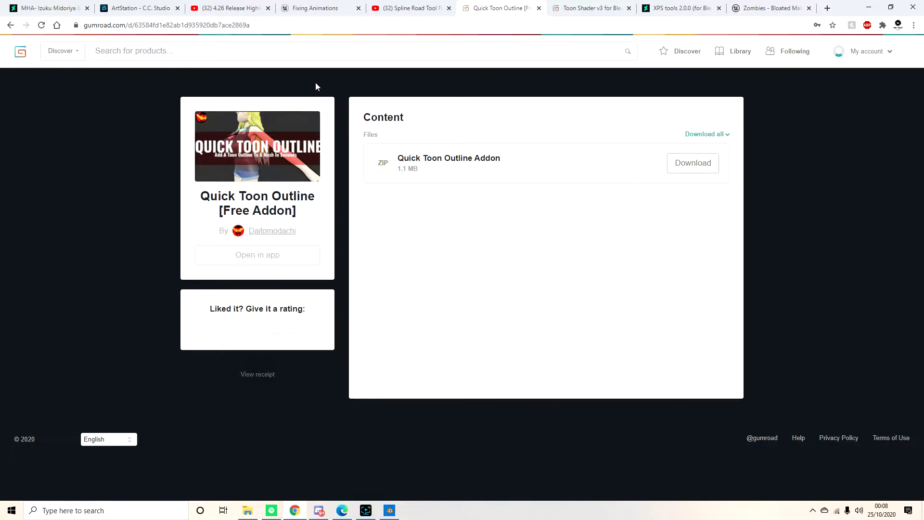
left_click(574, 7)
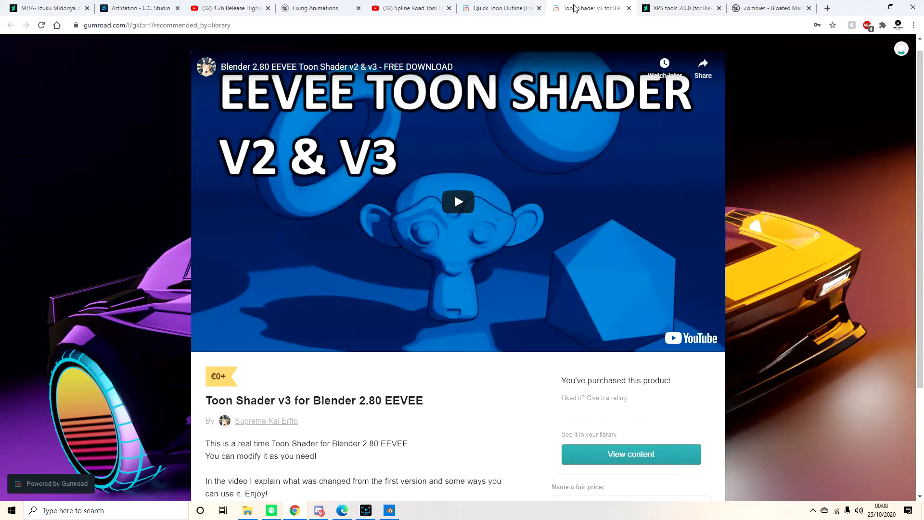
scroll(530, 386, "down", 3)
left_click(636, 313)
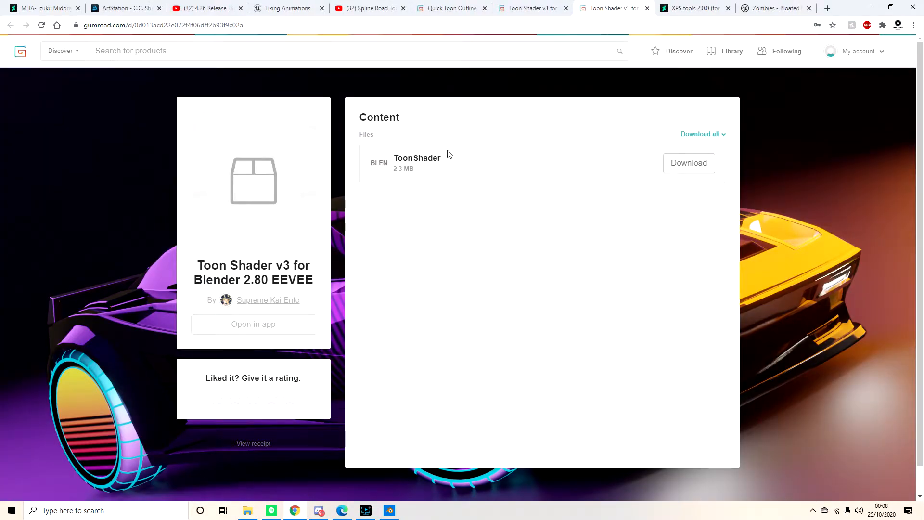
left_click(666, 162)
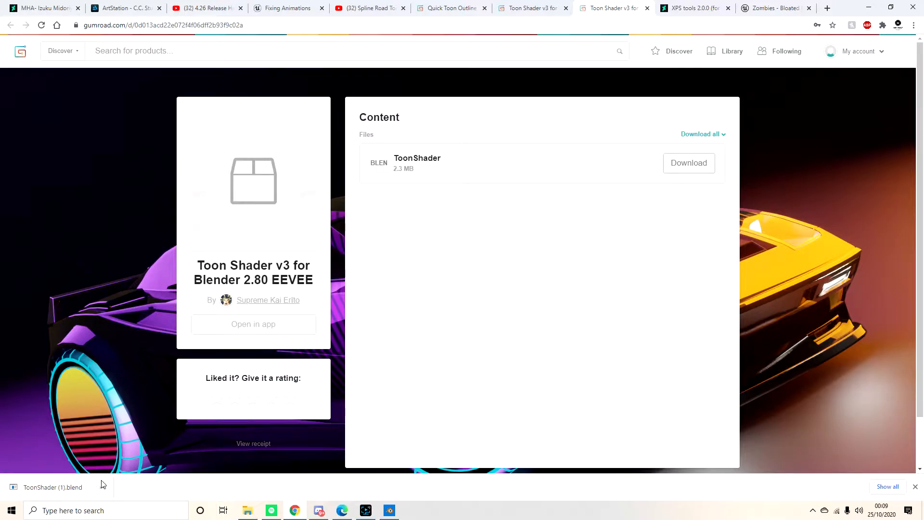
Open the downloaded ToonShader (1).blend file with Blender 2.90.1.0.
left_click(38, 482)
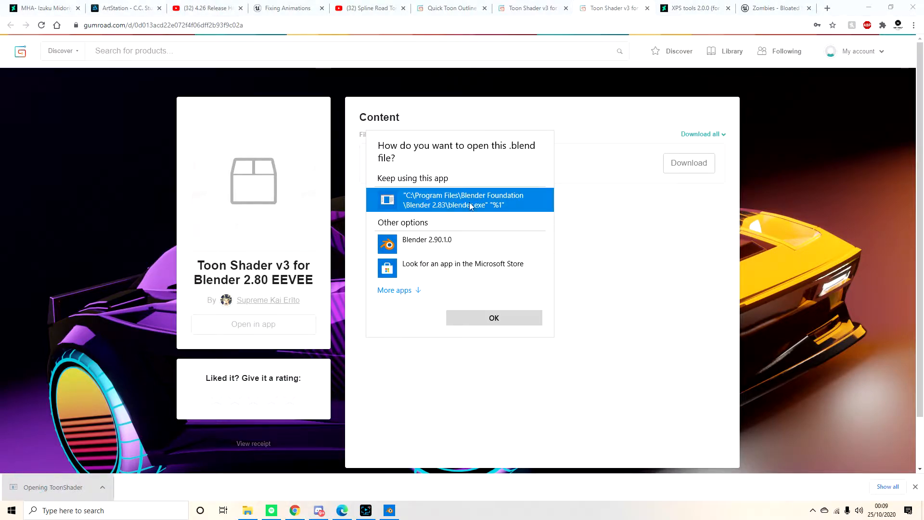
left_click(438, 250)
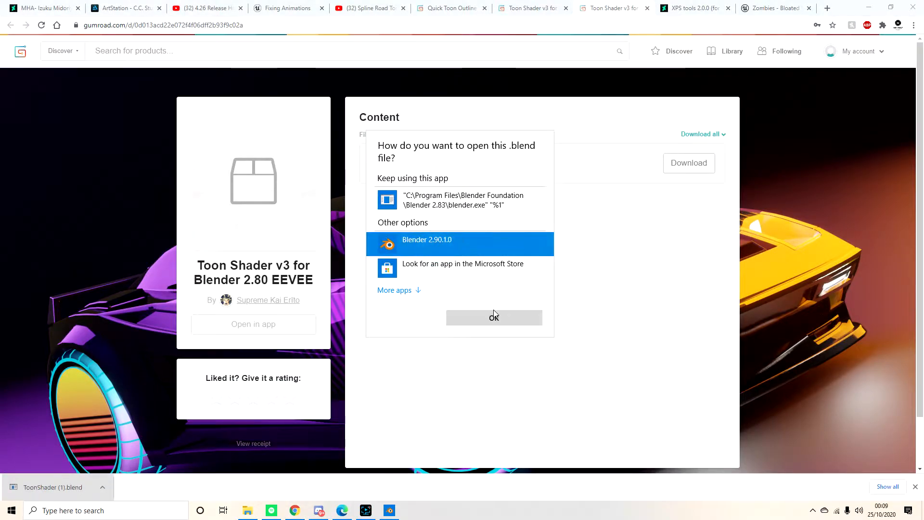
left_click(485, 324)
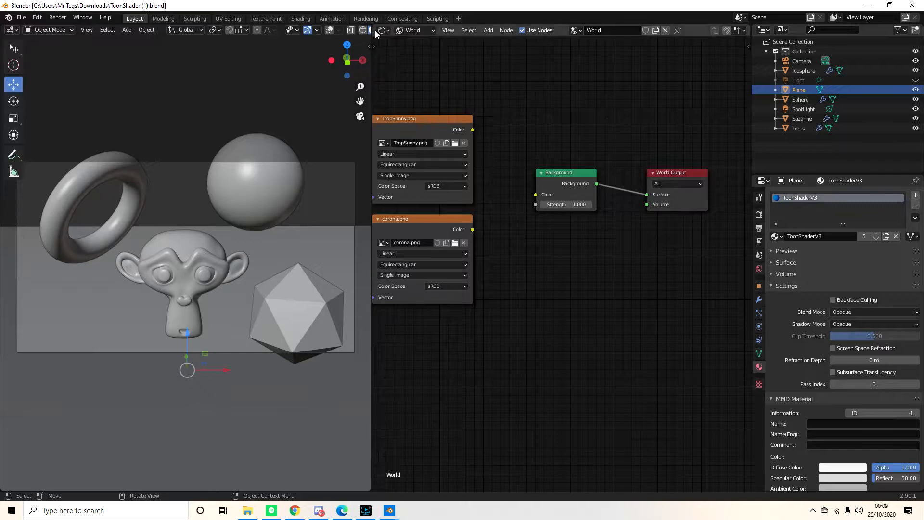
Widen the 3D viewport and show the toon shader sample scene in Rendered shading.
left_click_drag(371, 57, 427, 57)
left_click(409, 30)
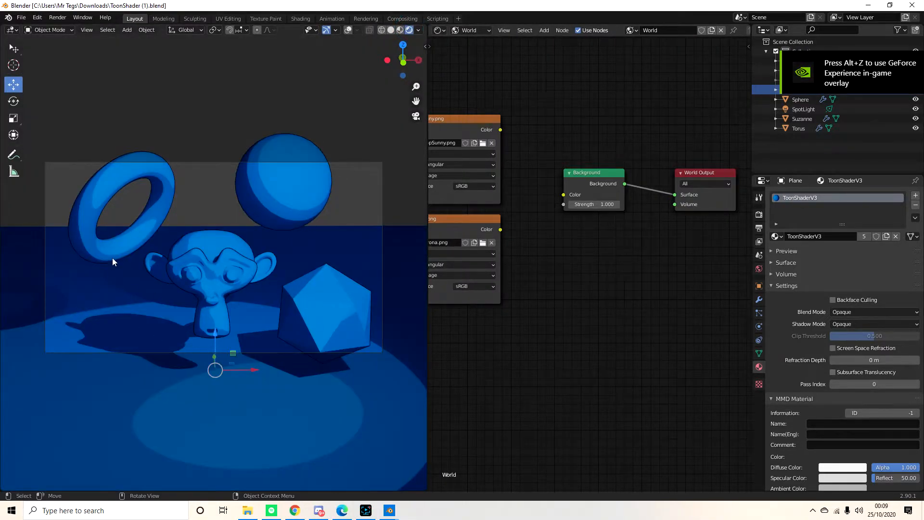
middle_click_drag(226, 295, 286, 296)
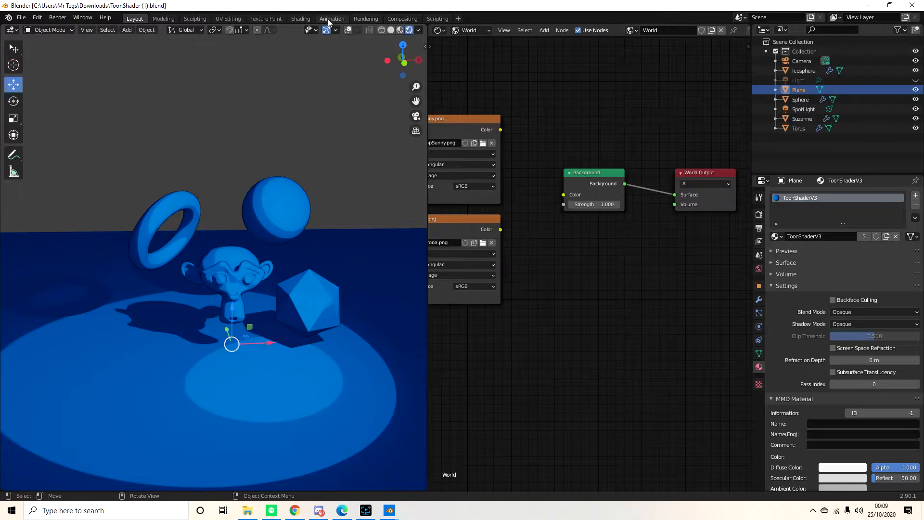
Show the plane's material in the Shading workspace, move Material Output away from the shader groups and select the ToonShader V3 node.
left_click(299, 19)
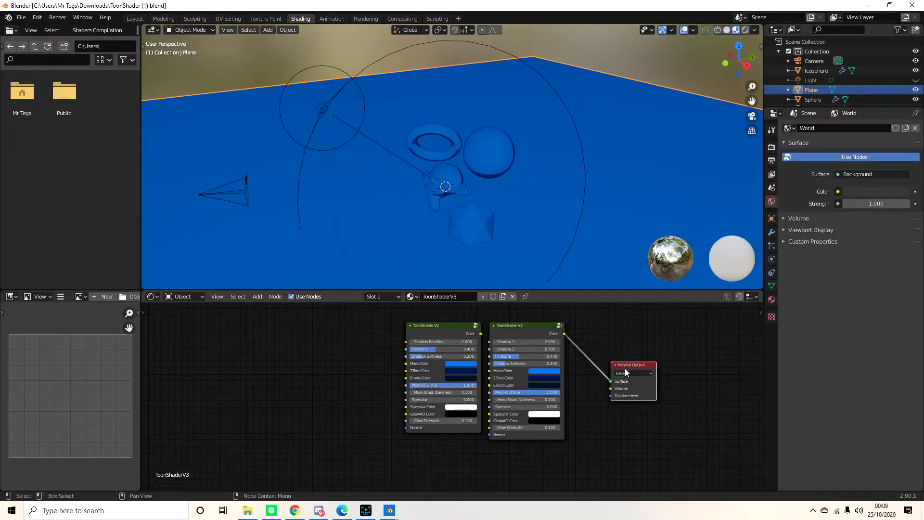
left_click_drag(633, 366, 659, 342)
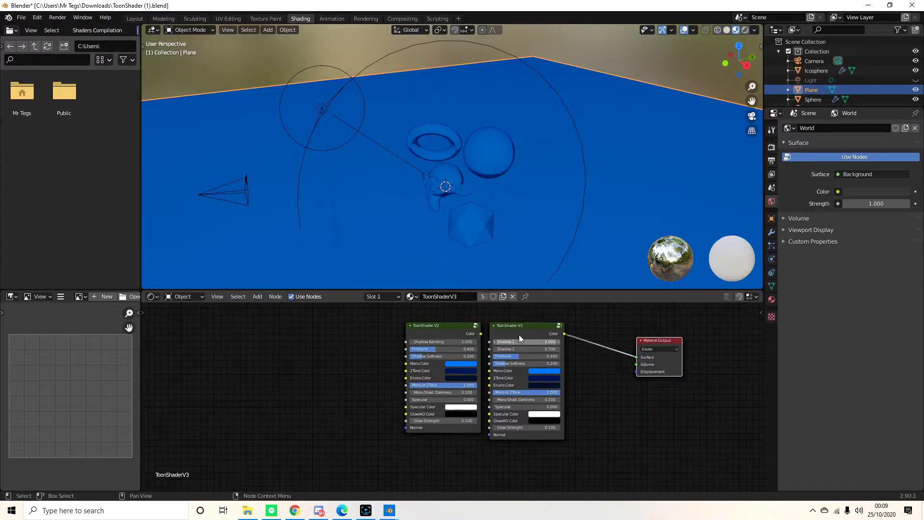
left_click(517, 326)
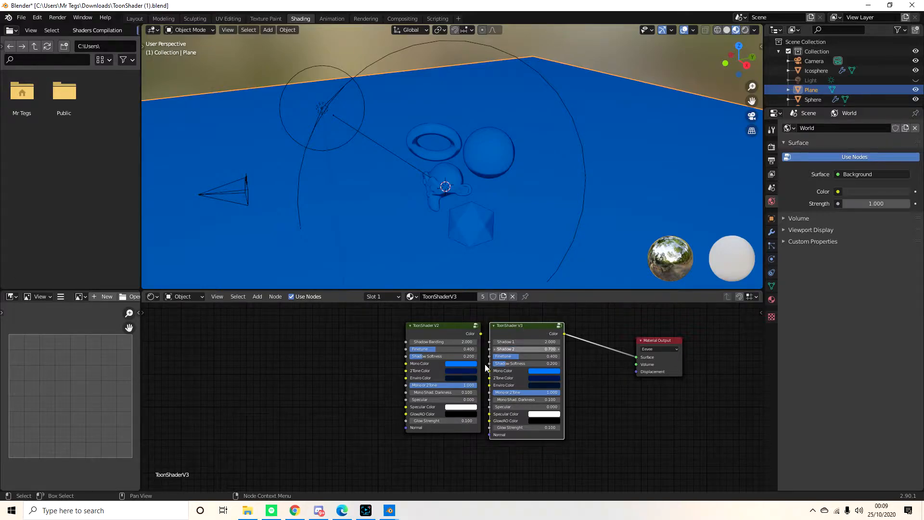
Return to the character's Blender window and examine the face material's XPS Shader node in the Shading workspace.
mouse_move(389, 511)
left_click(377, 486)
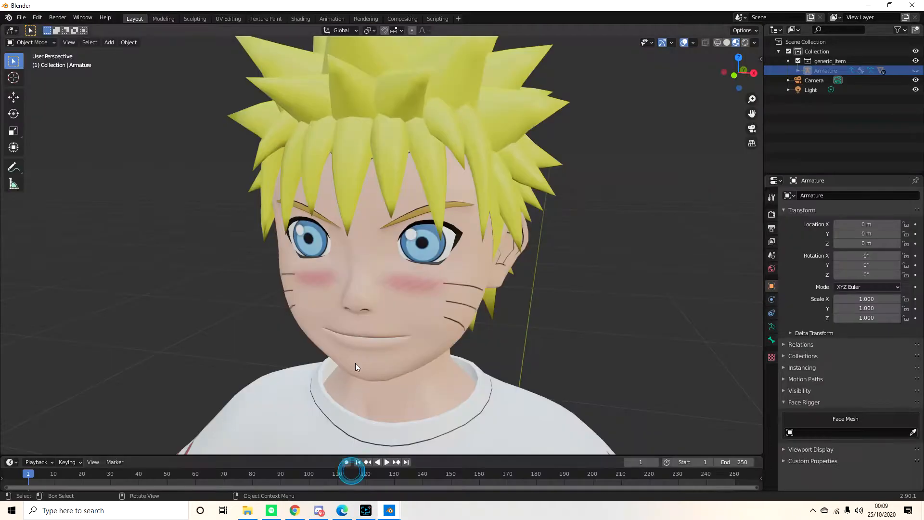
left_click(301, 19)
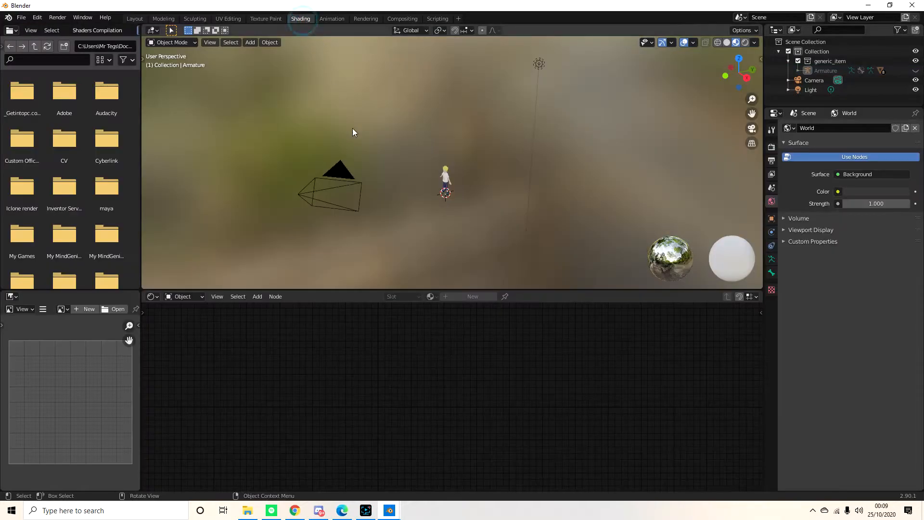
left_click(444, 177)
scroll(441, 181, "up", 6)
middle_click_drag(470, 437, 448, 441)
middle_click_drag(350, 429, 430, 384)
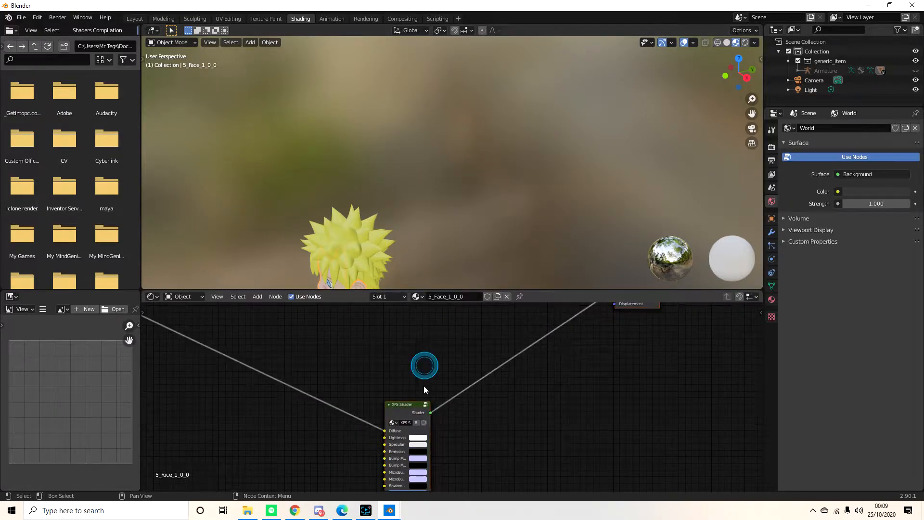
left_click(406, 406)
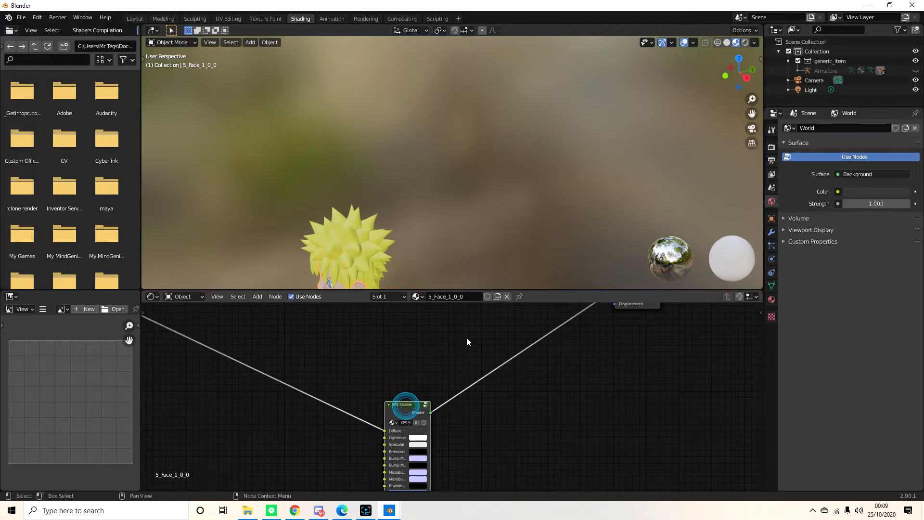
scroll(375, 347, "down", 3)
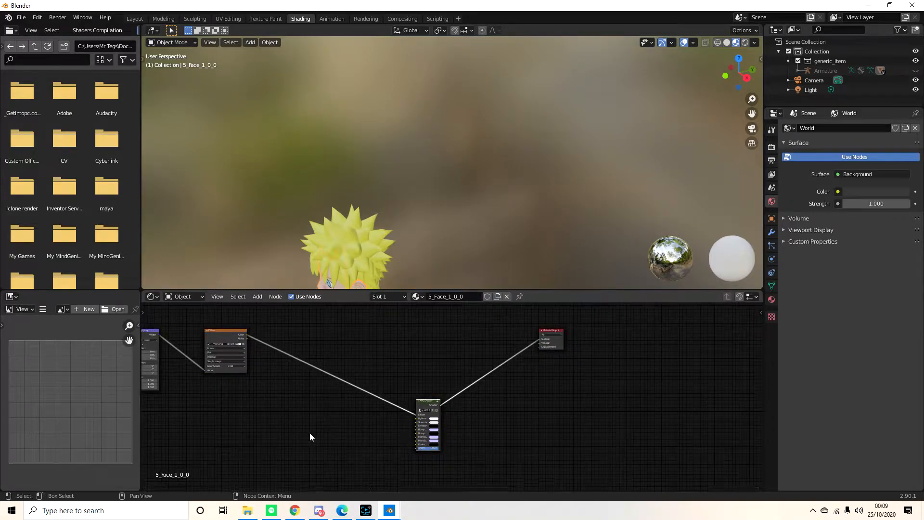
Switch to the ToonShader file's Blender window and copy the ToonShader V3 node group.
mouse_move(392, 512)
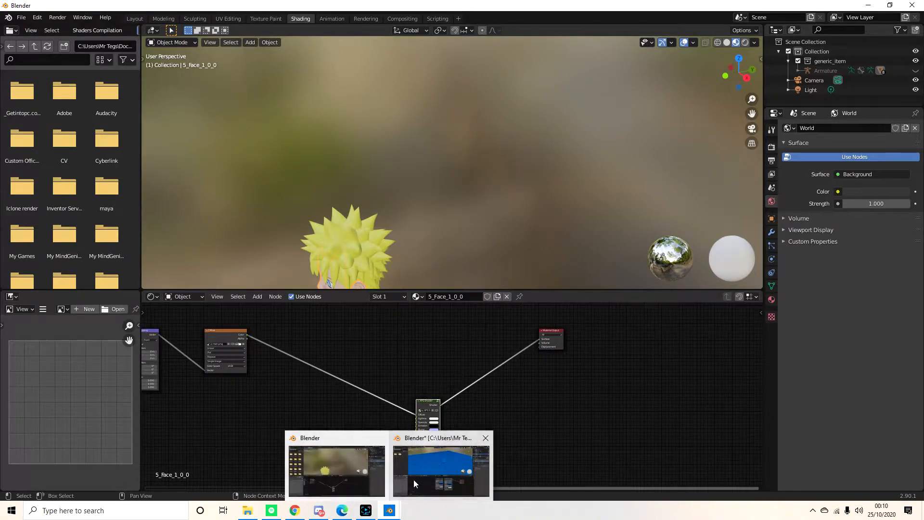
left_click(413, 480)
right_click(522, 335)
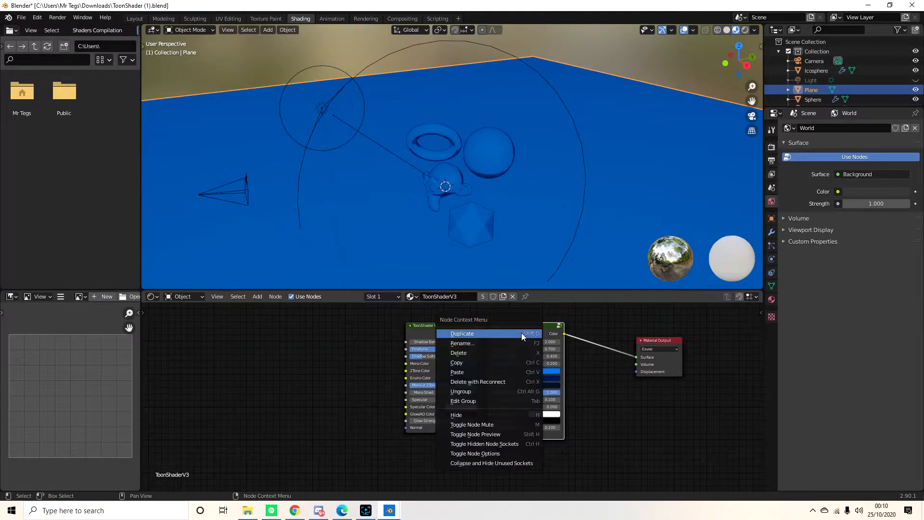
left_click(487, 364)
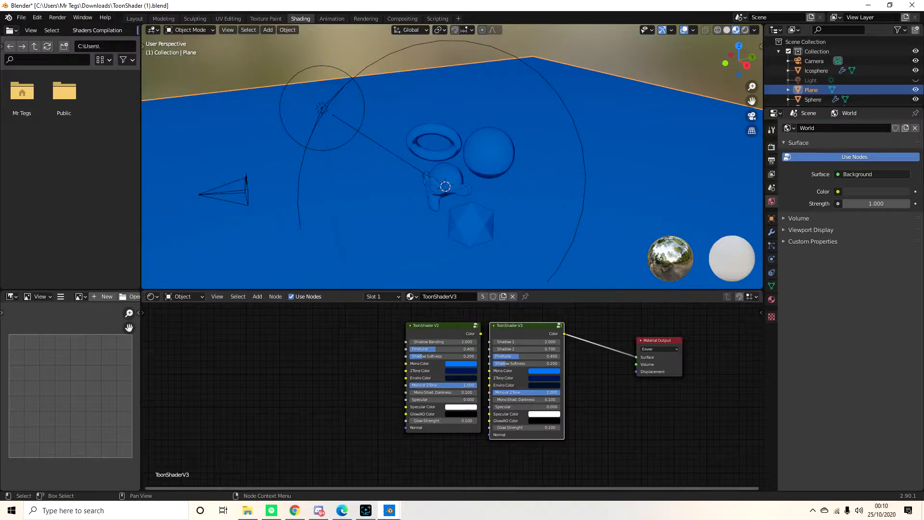
Switch to the character's Blender window and try to paste the ToonShader V3 node group into the face material.
mouse_move(390, 515)
left_click(361, 461)
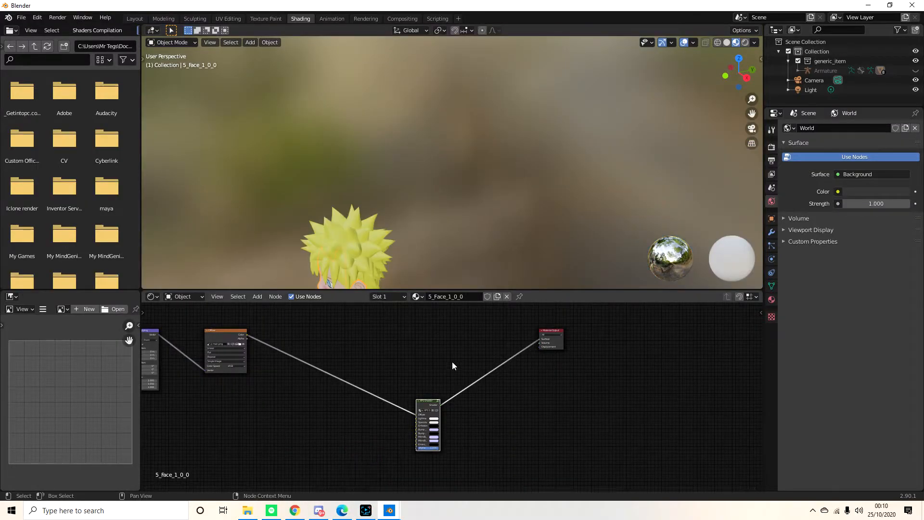
right_click(444, 384)
left_click(431, 396)
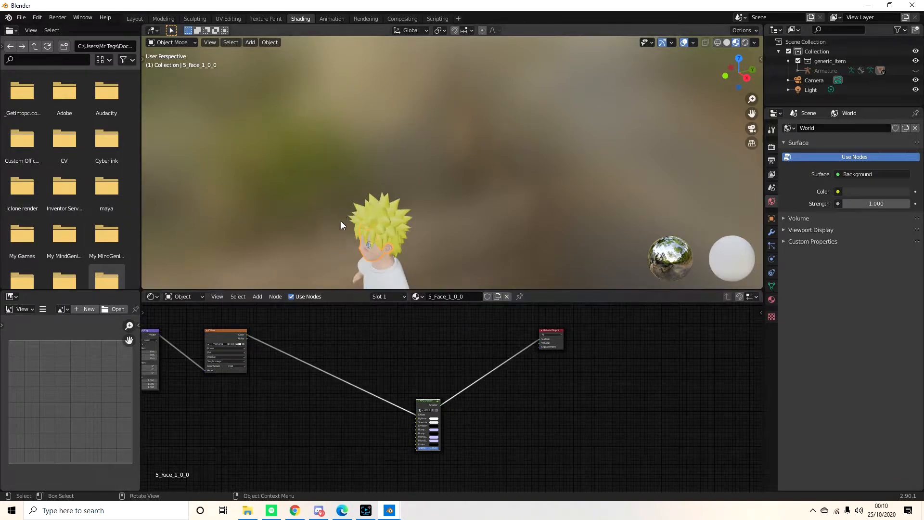
Deselect the face mesh and browse into ToonShader.blend in the Downloads folder for appending.
middle_click_drag(350, 247, 402, 90, "shift")
scroll(412, 139, "up", 4)
middle_click_drag(364, 147, 518, 234)
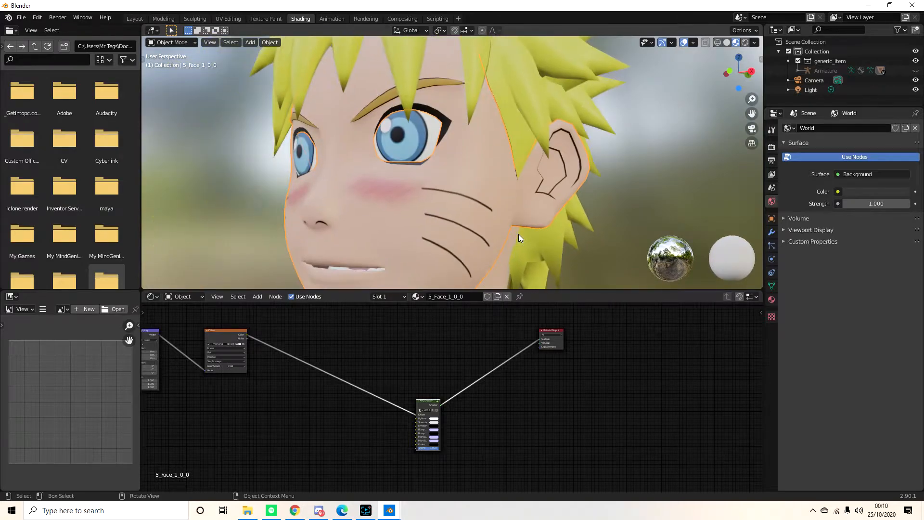
scroll(519, 234, "down", 2)
left_click(244, 103)
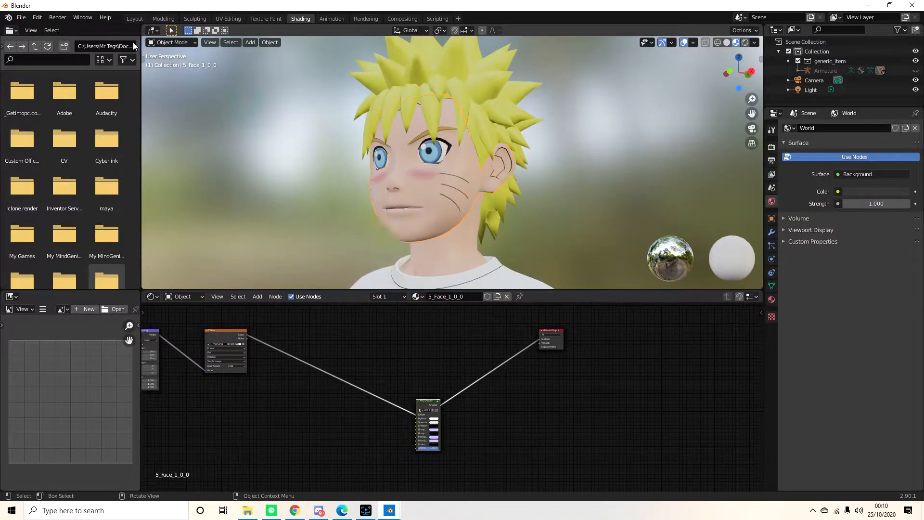
left_click(21, 18)
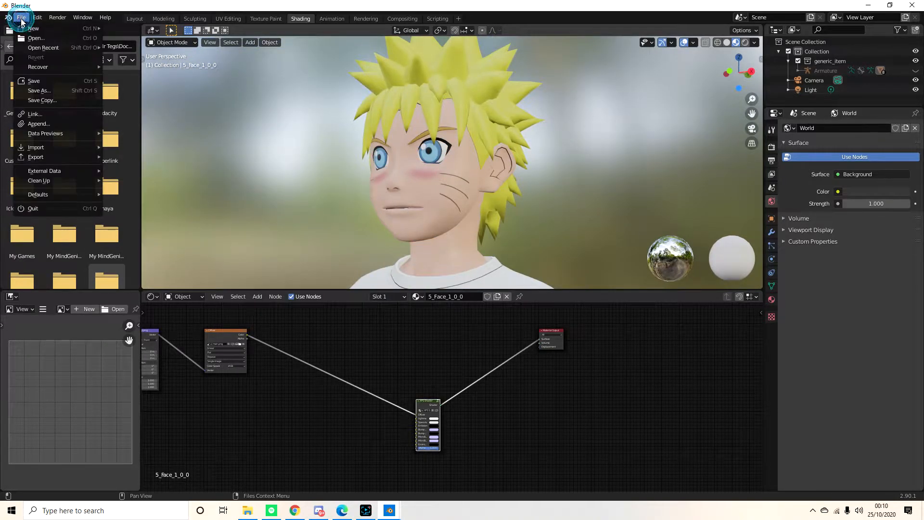
left_click(33, 123)
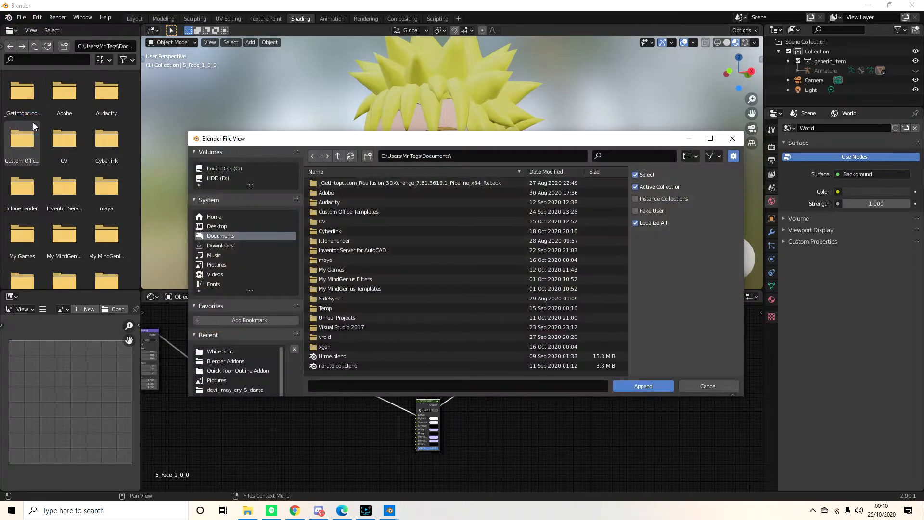
left_click(211, 247)
left_click(369, 300)
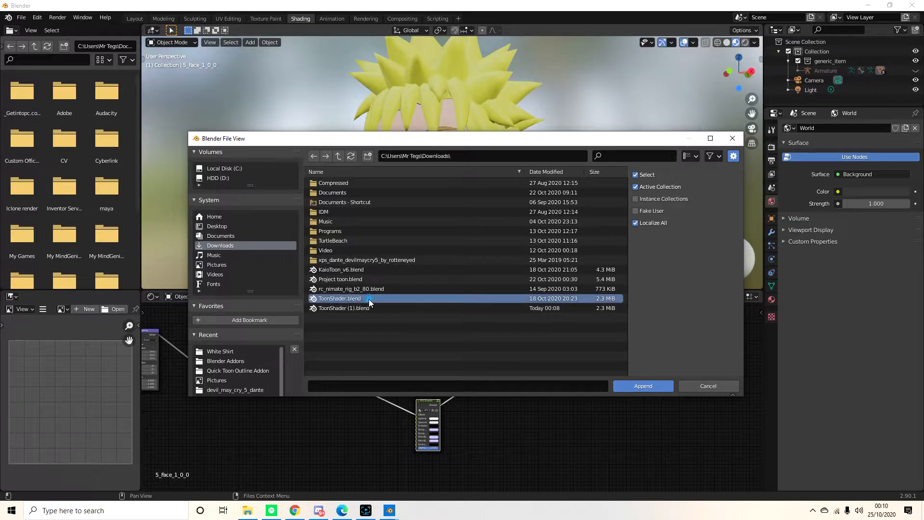
left_click(655, 383)
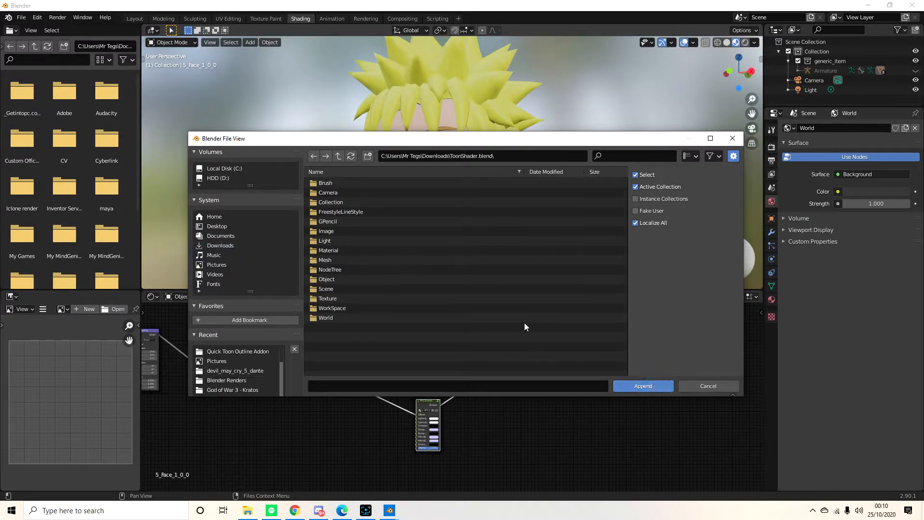
Append ToonShader3_Group from the NodeTree section of ToonShader.blend.
left_click_drag(406, 266, 404, 262)
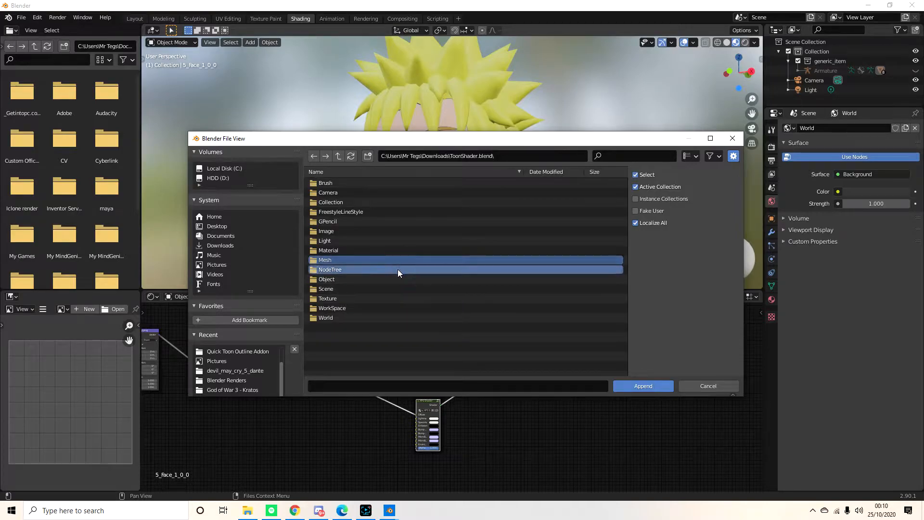
left_click(452, 270)
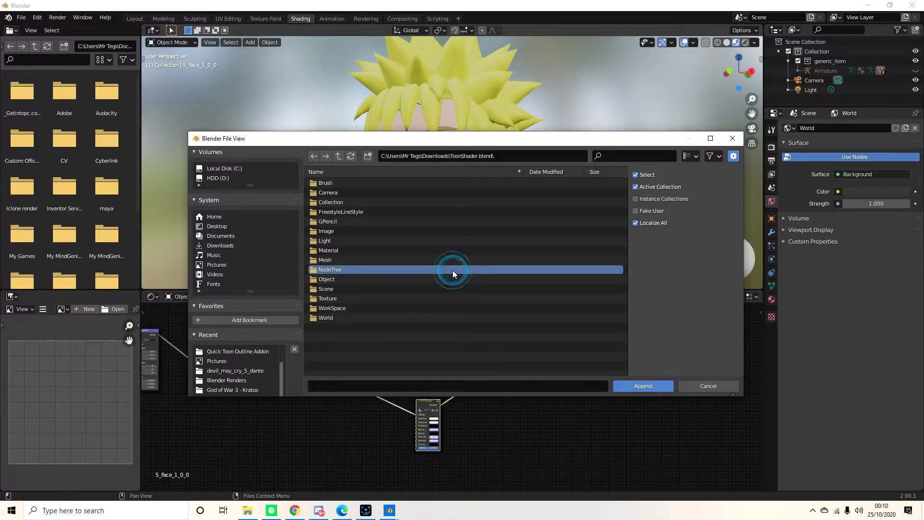
left_click(638, 384)
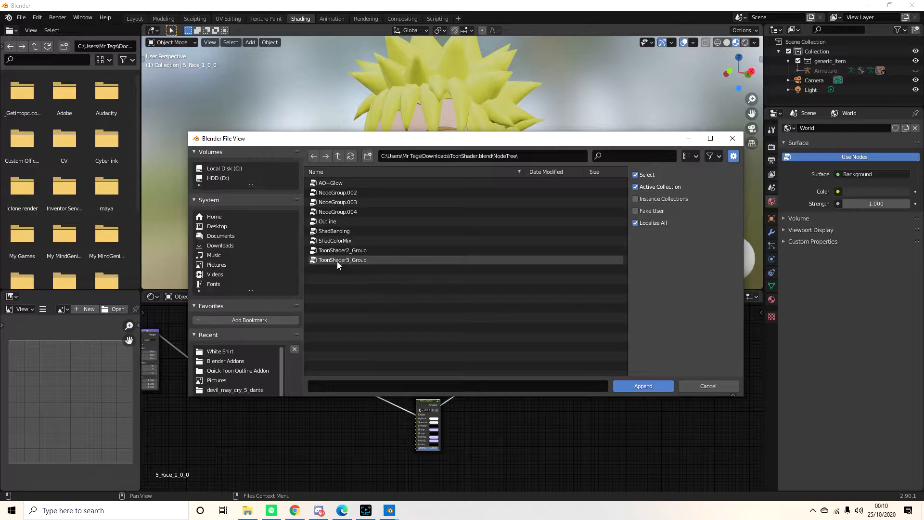
left_click(352, 260)
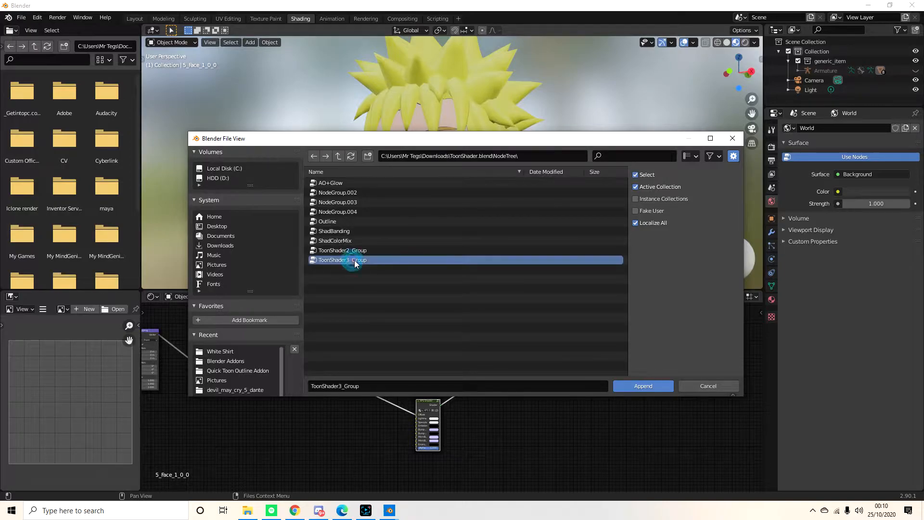
left_click(633, 385)
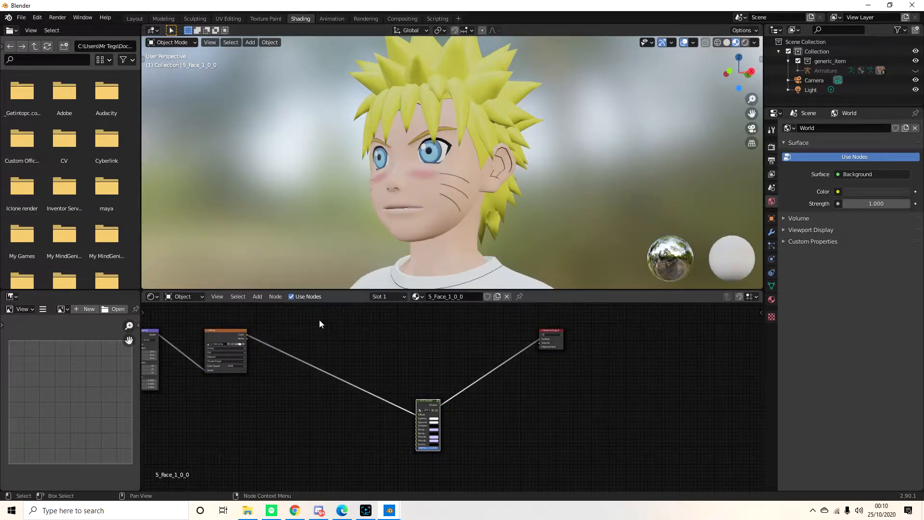
Add the ToonShader3_Group node to the face material between the Diffuse texture and the XPS Shader.
left_click(257, 297)
left_click(272, 309)
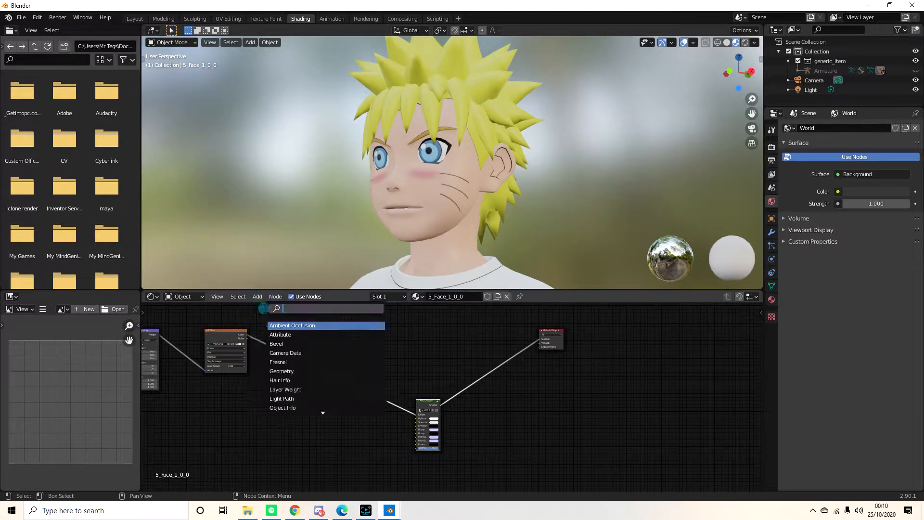
type("to9o")
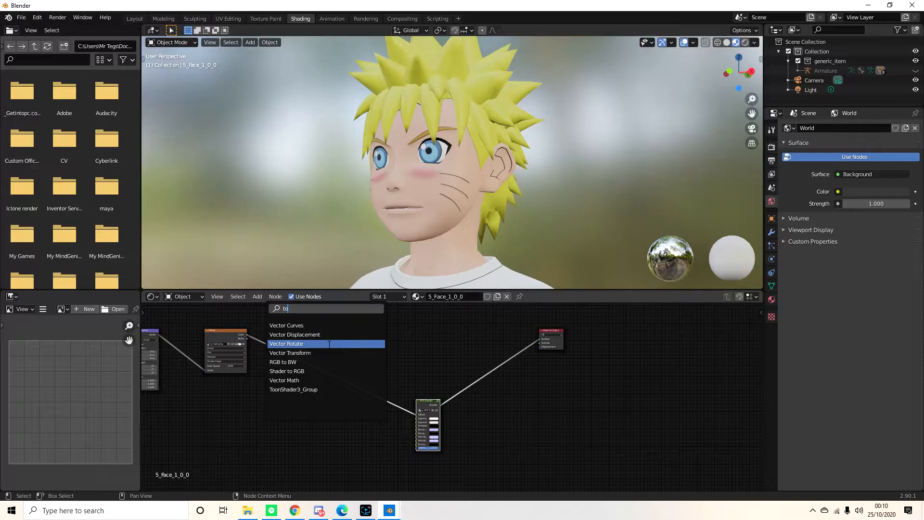
type("on")
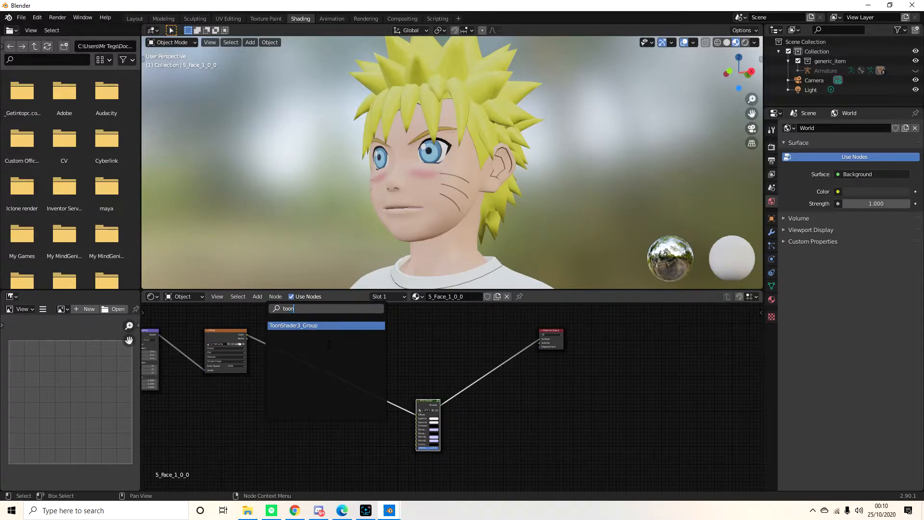
left_click(331, 326)
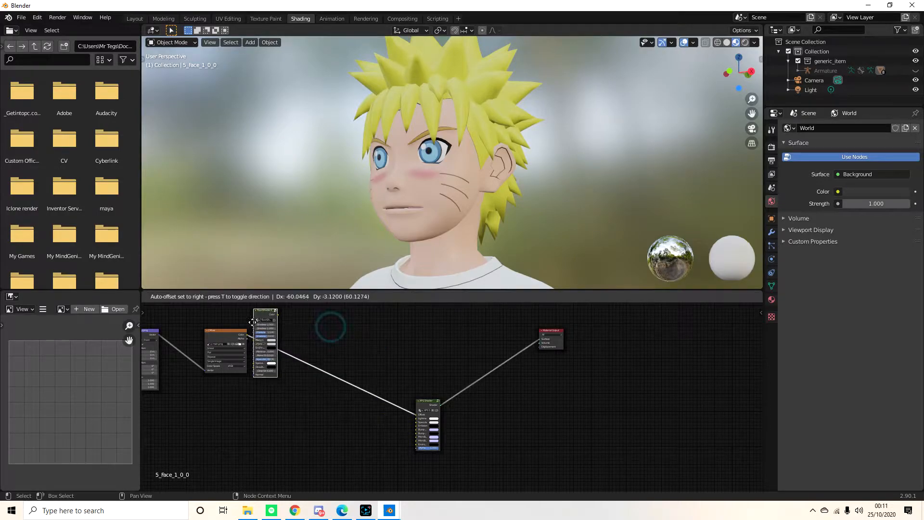
left_click(633, 390)
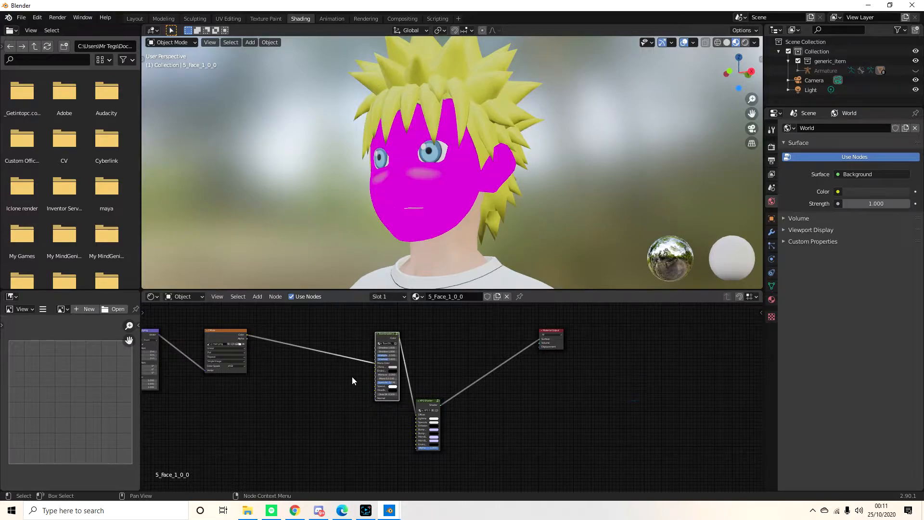
Delete the XPS Shader node from the face material.
left_click(427, 403)
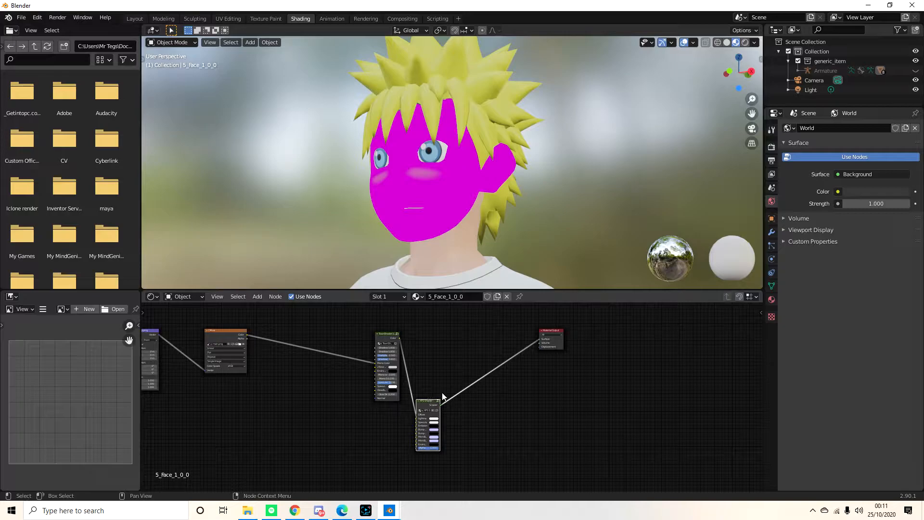
scroll(415, 417, "up", 5)
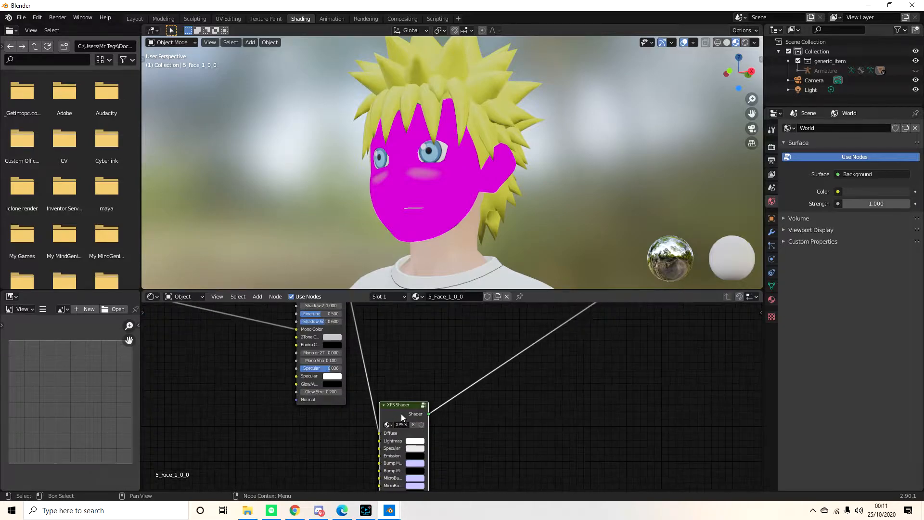
left_click(390, 419)
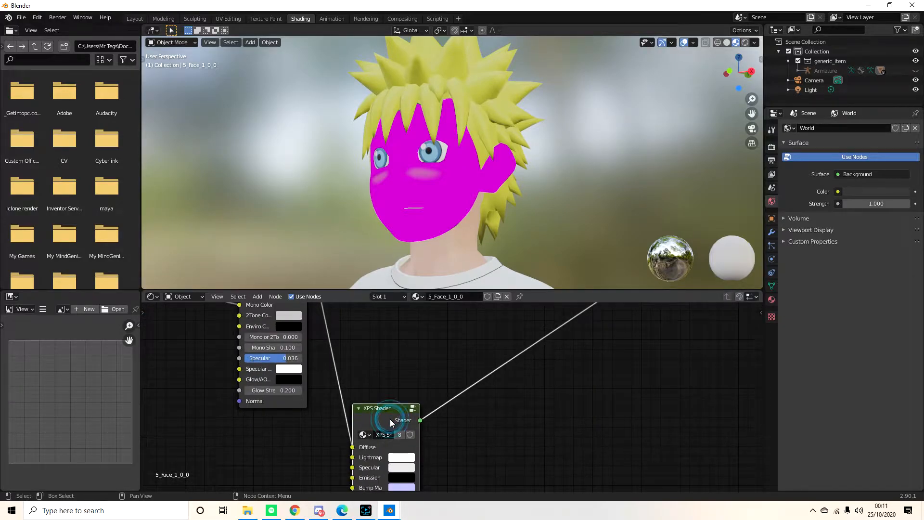
key("Delete")
scroll(346, 375, "down", 5)
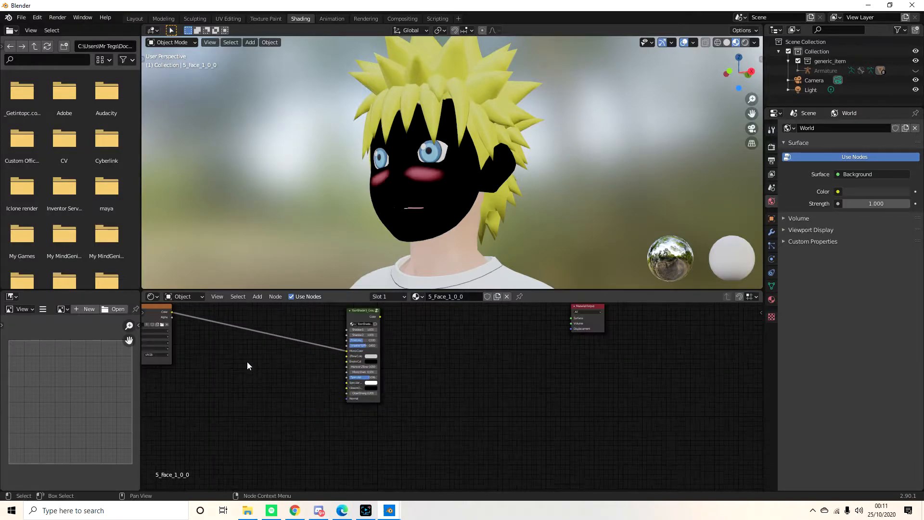
Move the Diffuse texture node beside ToonShader3_Group and link its Color to the 2Tone Color and Enviro Color inputs too.
left_click_drag(166, 309, 349, 361)
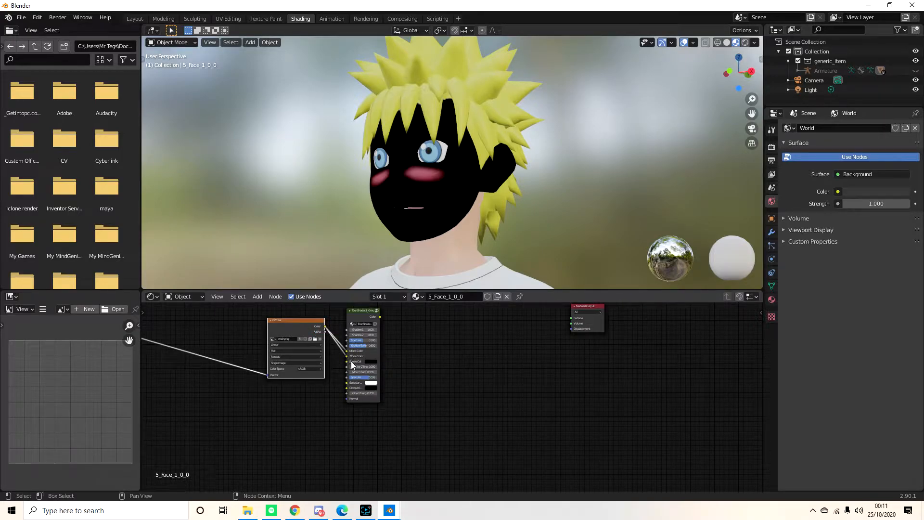
scroll(354, 364, "up", 2)
middle_click_drag(354, 356, 475, 430)
left_click_drag(371, 359, 407, 415)
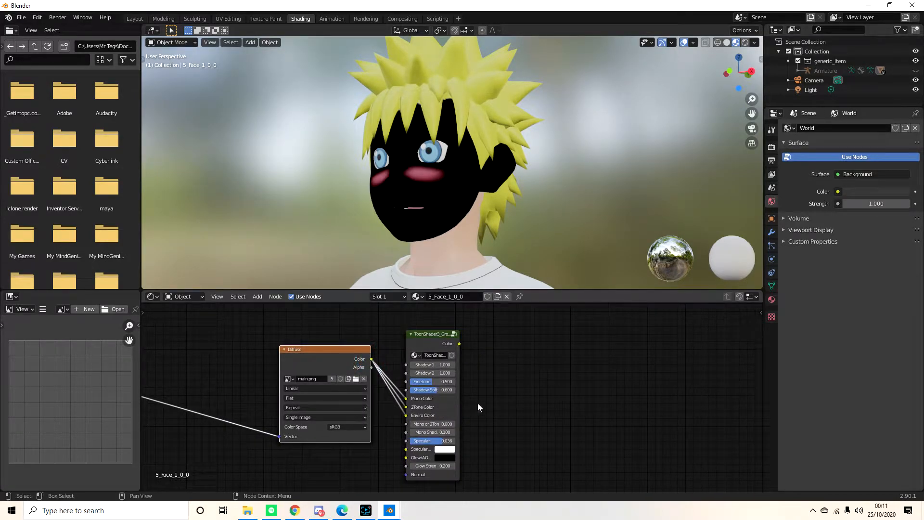
Move Material Output beside ToonShader3_Group and link the group's Color output to Surface.
scroll(466, 409, "down", 2)
left_click_drag(683, 349, 510, 360)
scroll(501, 377, "up", 2)
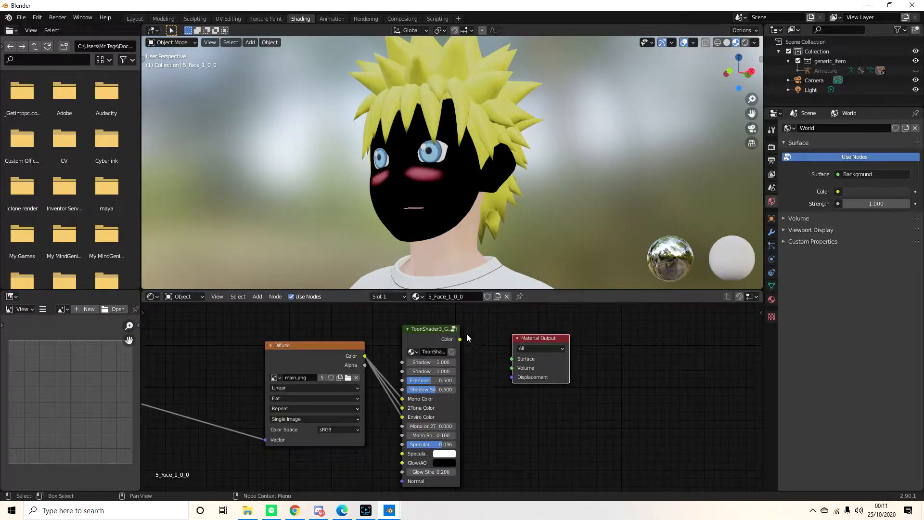
left_click_drag(461, 340, 512, 359)
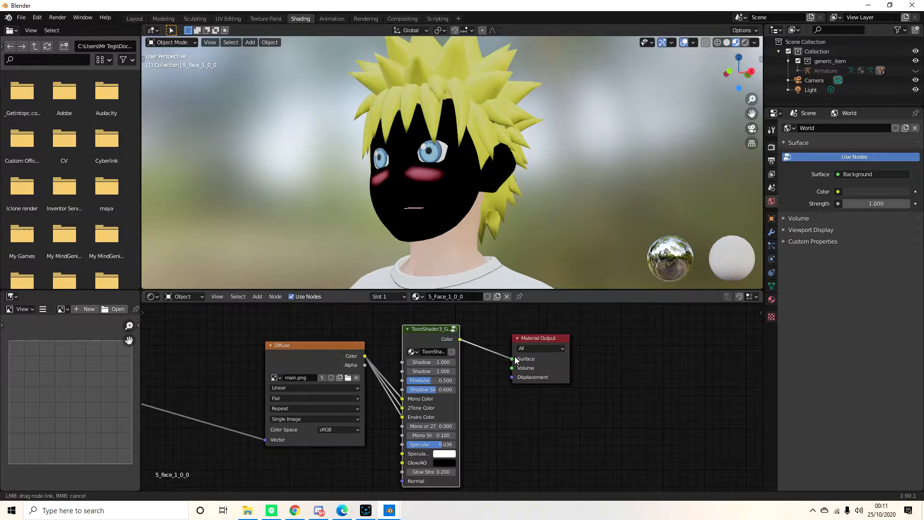
Set the face toon shader's Specular to 0.000 and its Finetune to about 0.742, checking the shading around the face.
scroll(436, 192, "up", 4)
middle_click_drag(434, 184, 398, 218)
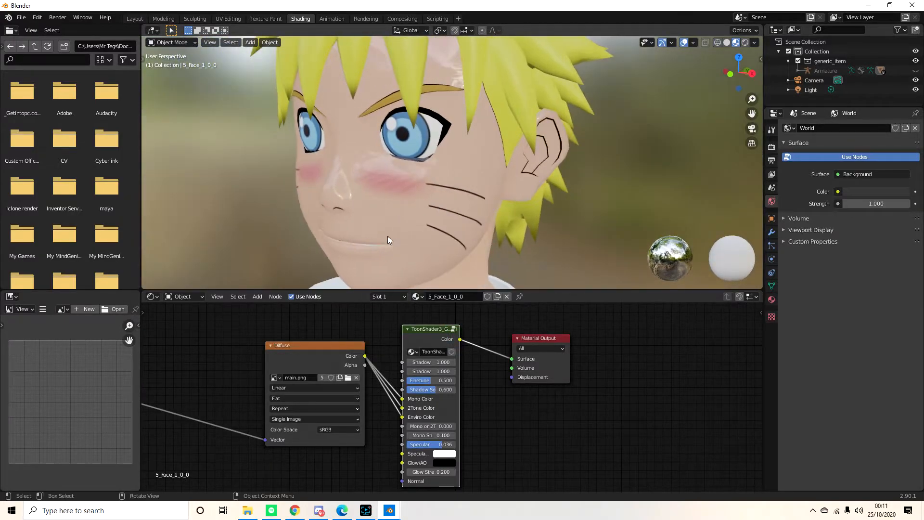
left_click_drag(426, 445, 408, 444)
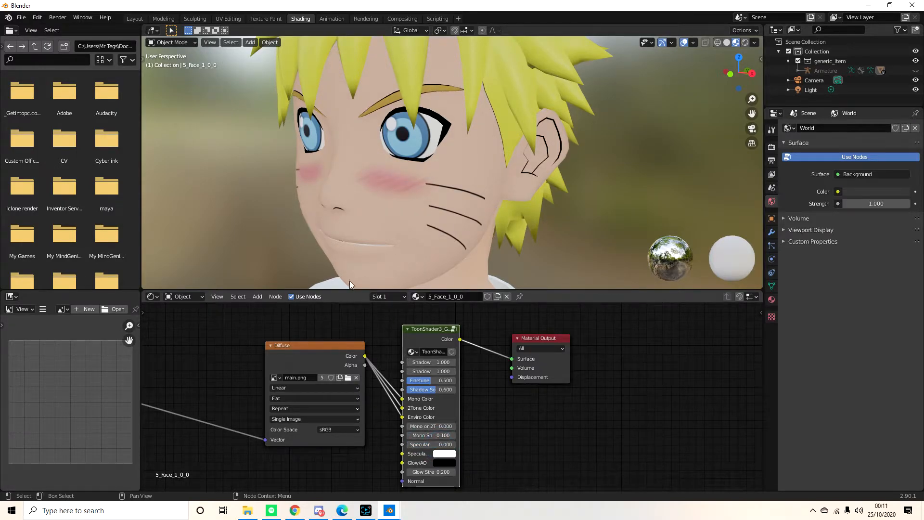
left_click_drag(436, 381, 448, 381)
scroll(423, 222, "down", 3)
scroll(423, 222, "up", 3)
middle_click_drag(422, 222, 453, 229)
scroll(441, 232, "up", 3)
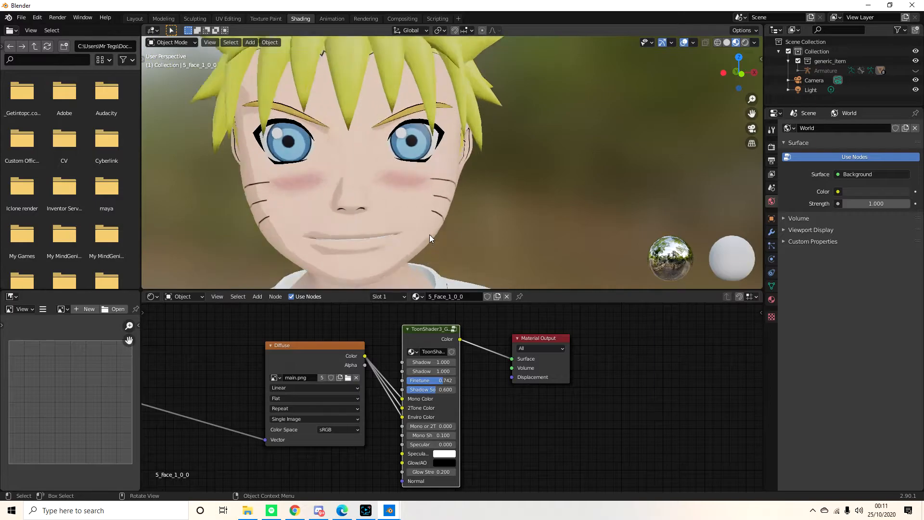
middle_click_drag(375, 228, 357, 225)
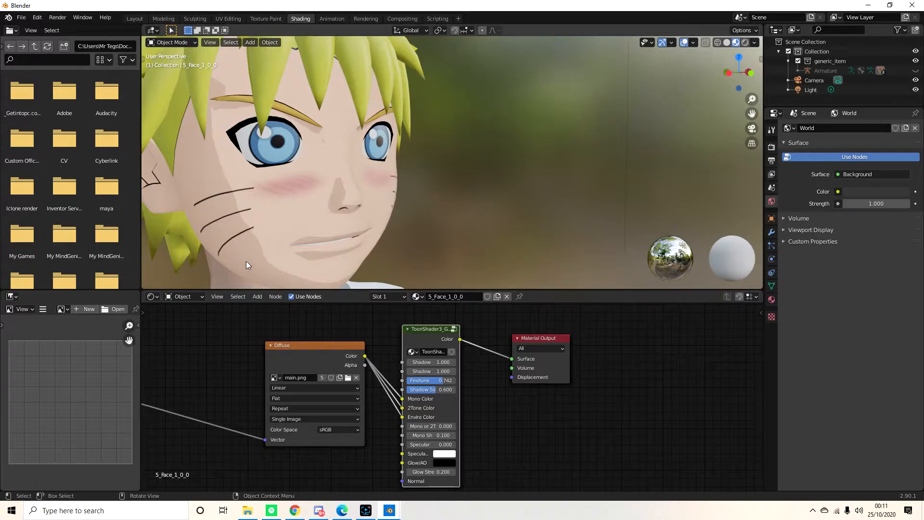
Check the eye shine's material nodes, return to the face mesh and copy its ToonShader3_Group node.
left_click(272, 149)
scroll(289, 212, "down", 4)
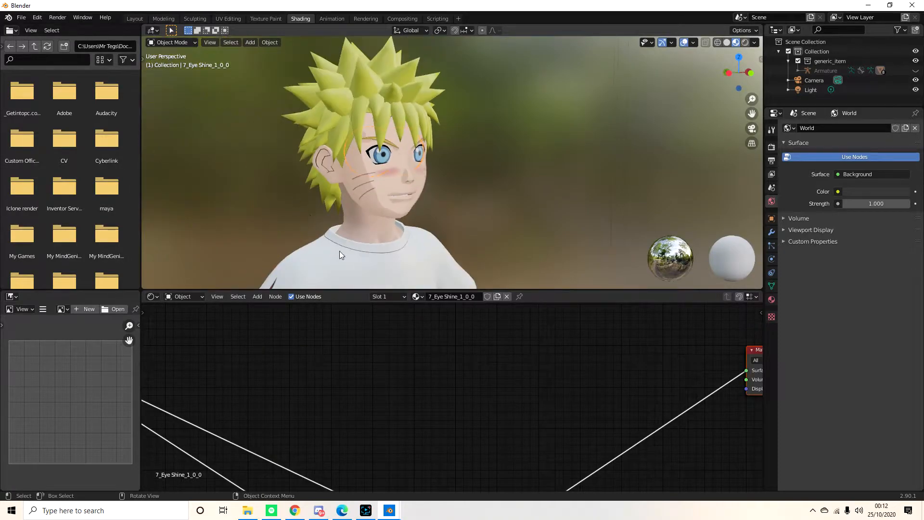
scroll(444, 351, "down", 3)
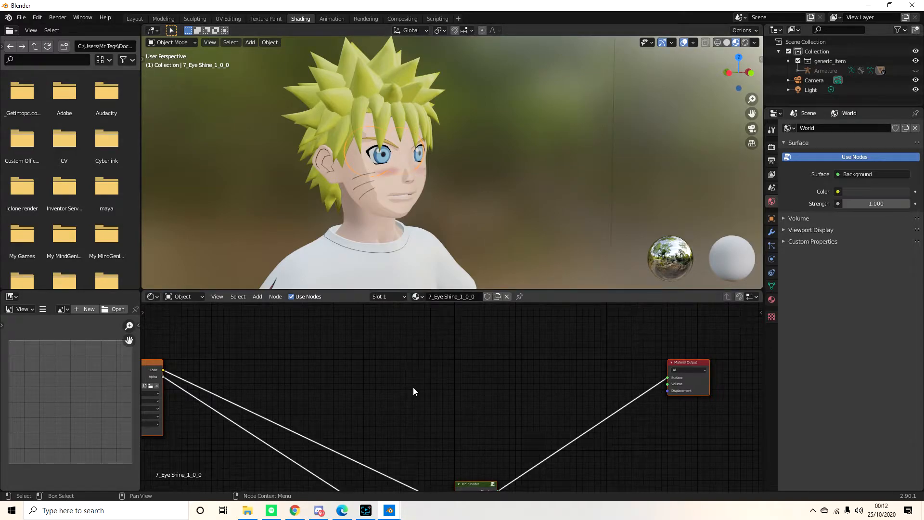
left_click(376, 209)
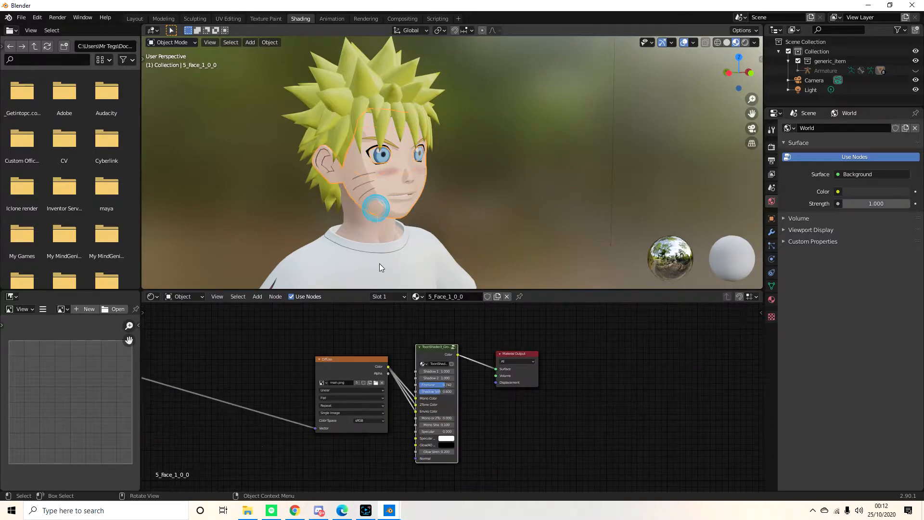
right_click(430, 345)
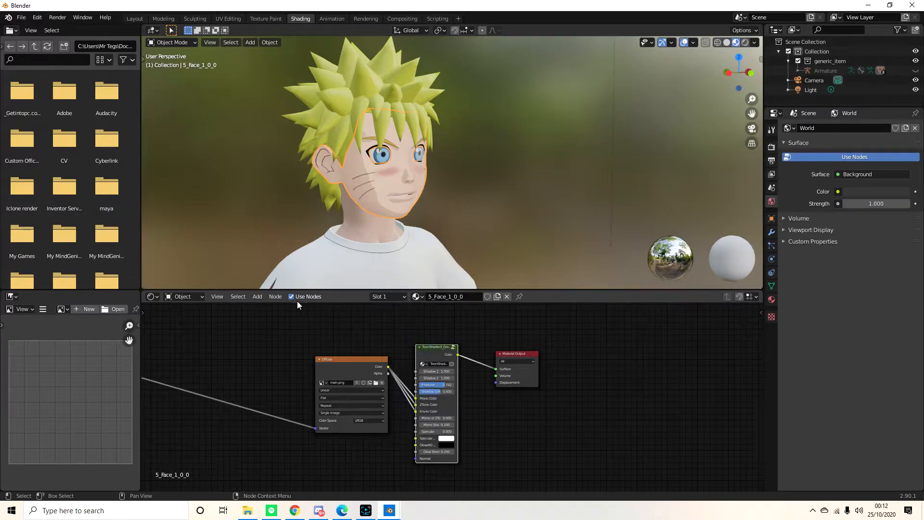
Paste the copied ToonShader3_Group node into the eye shine's material and move its Diffuse texture node beside it.
left_click(379, 155)
left_click(375, 160)
right_click(434, 396)
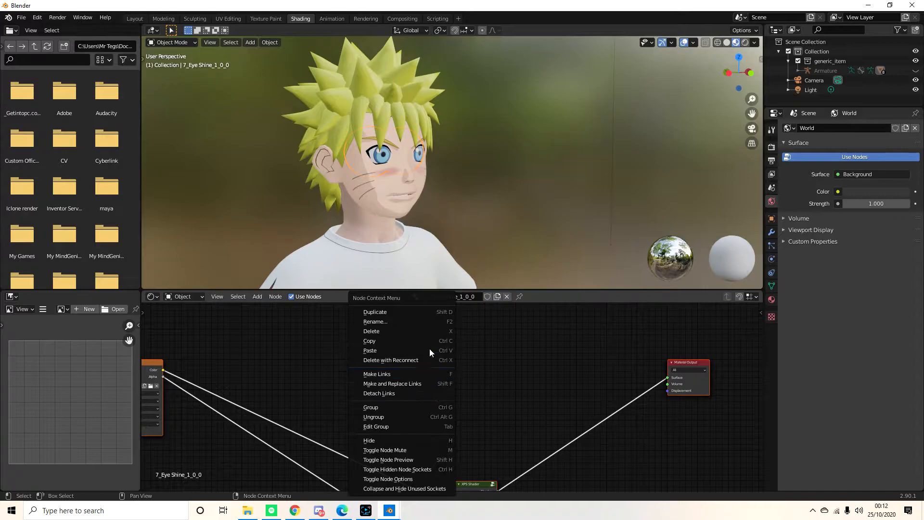
left_click(417, 350)
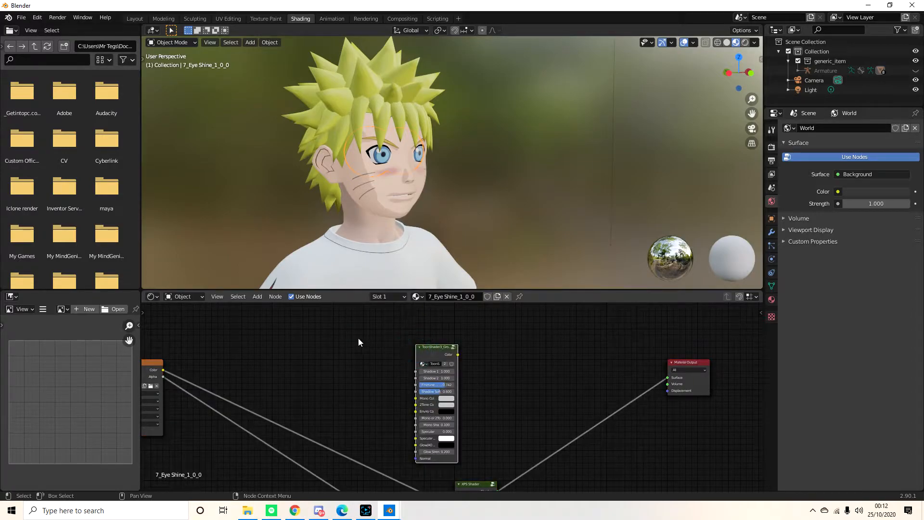
left_click_drag(159, 364, 312, 341)
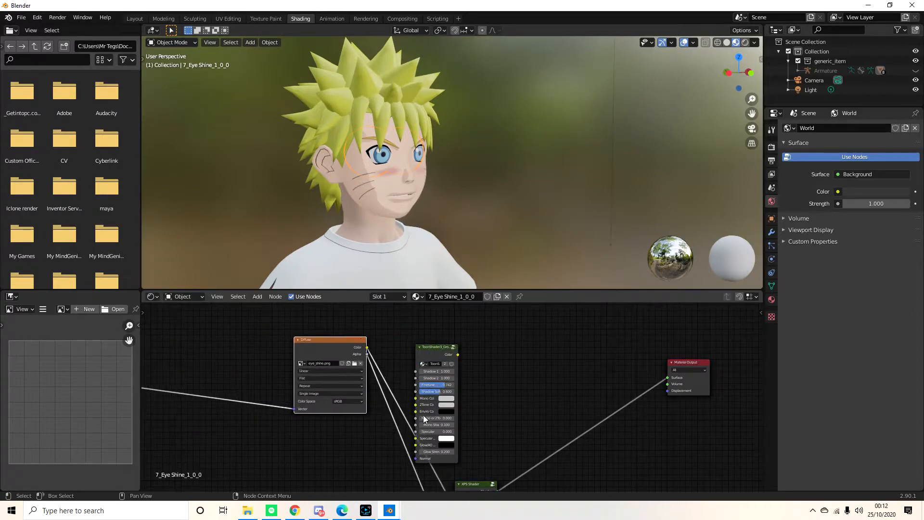
Delete the XPS Shader node from the eye shine's material and link the toon group's Color output to the Material Output's Surface.
left_click(475, 481)
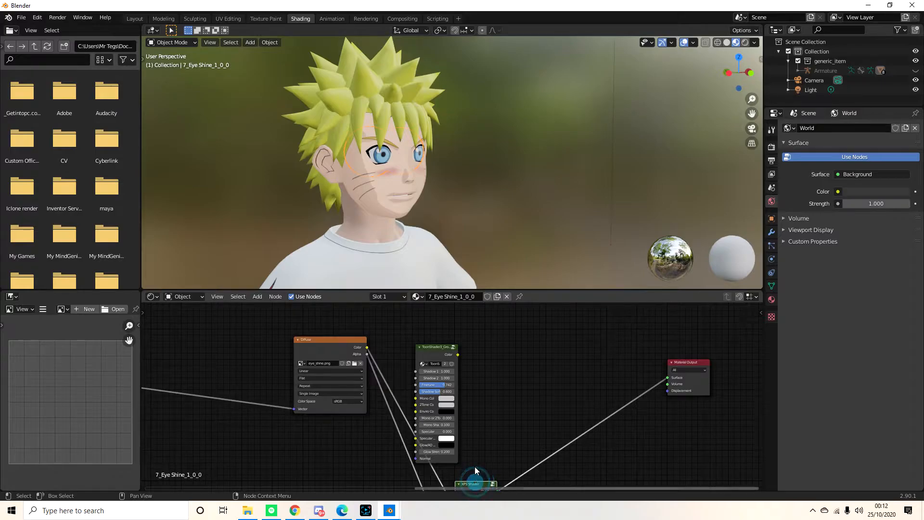
left_click_drag(466, 484, 495, 354)
key("x")
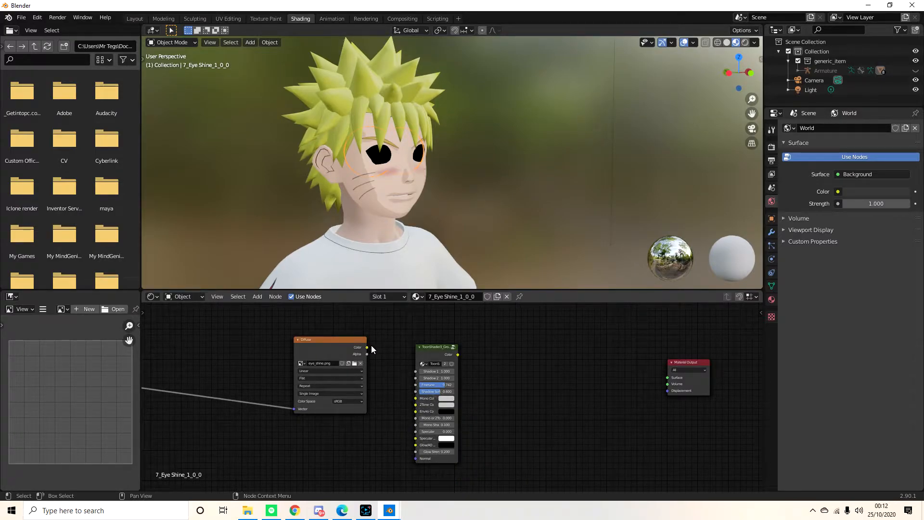
left_click(457, 357)
left_click_drag(458, 356, 671, 380)
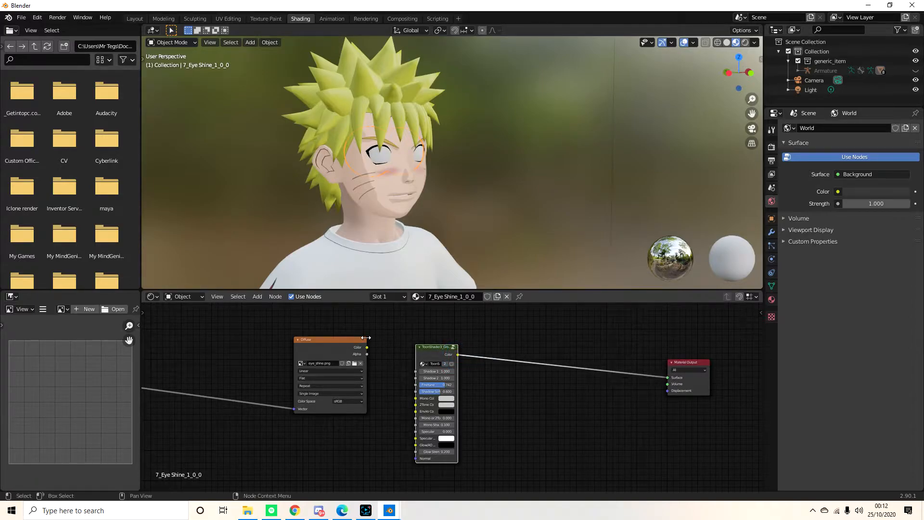
Link the eye shine's Diffuse Color to the toon group's Mono Color, 2Tone Color and Enviro Color inputs.
left_click_drag(367, 347, 416, 399)
mouse_move(367, 347)
left_mouse_down()
mouse_move(407, 405)
mouse_move(416, 404)
left_mouse_up()
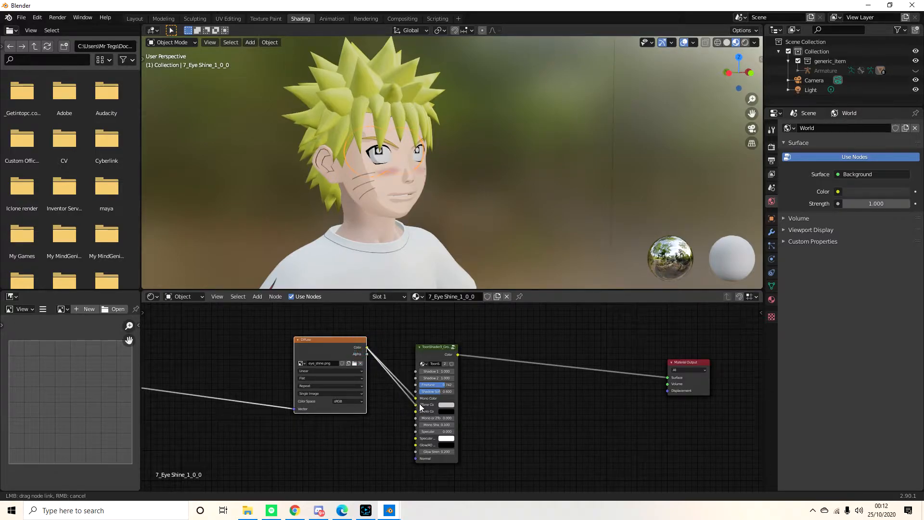
left_click_drag(368, 348, 414, 413)
Replace the eye shine's Diffuse texture image with eyes.png from the White Shirt folder.
scroll(398, 143, "up", 5)
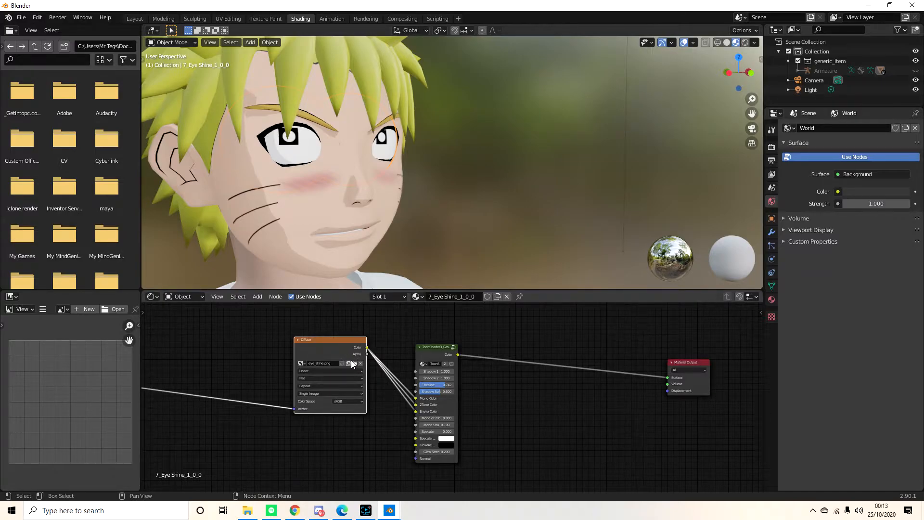
scroll(354, 359, "up", 2)
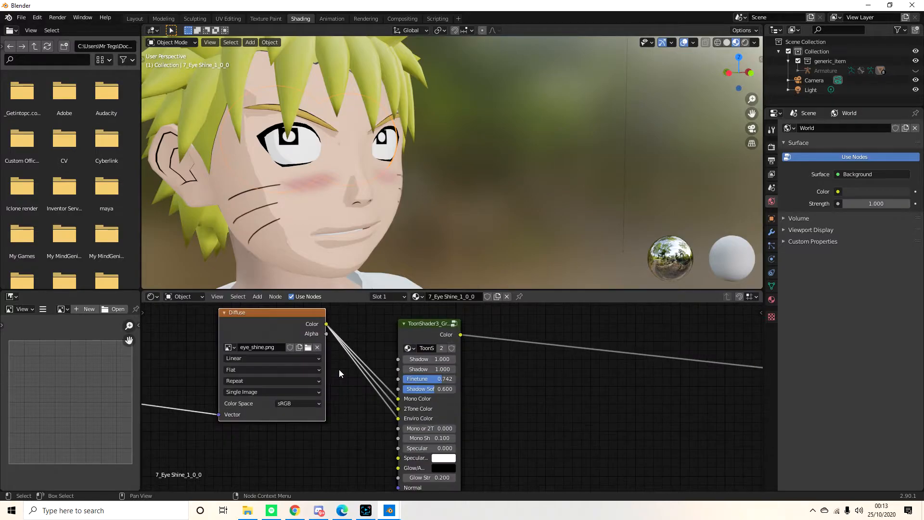
left_click(296, 344)
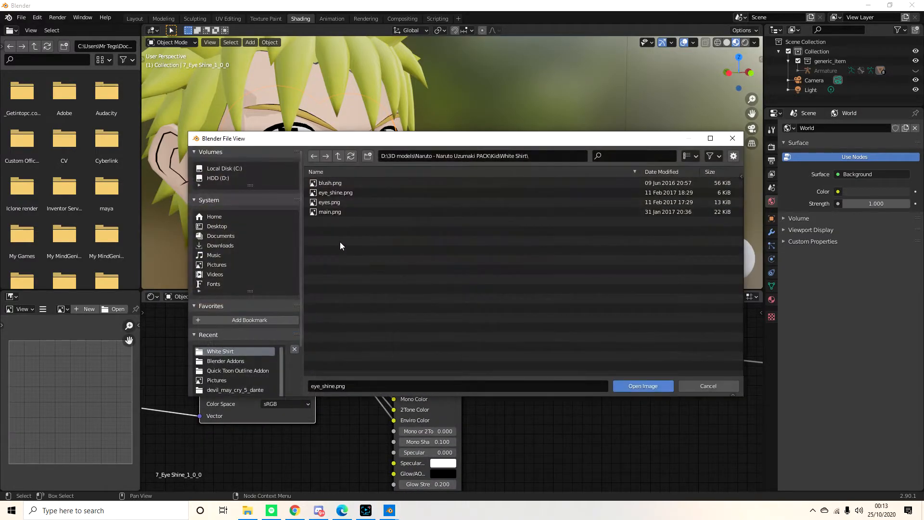
left_click(356, 201)
left_click(635, 386)
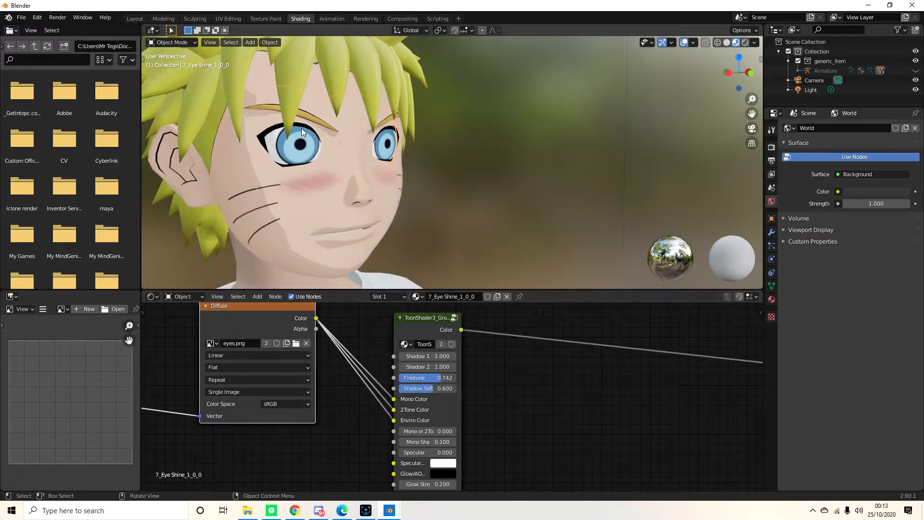
scroll(510, 395, "down", 1)
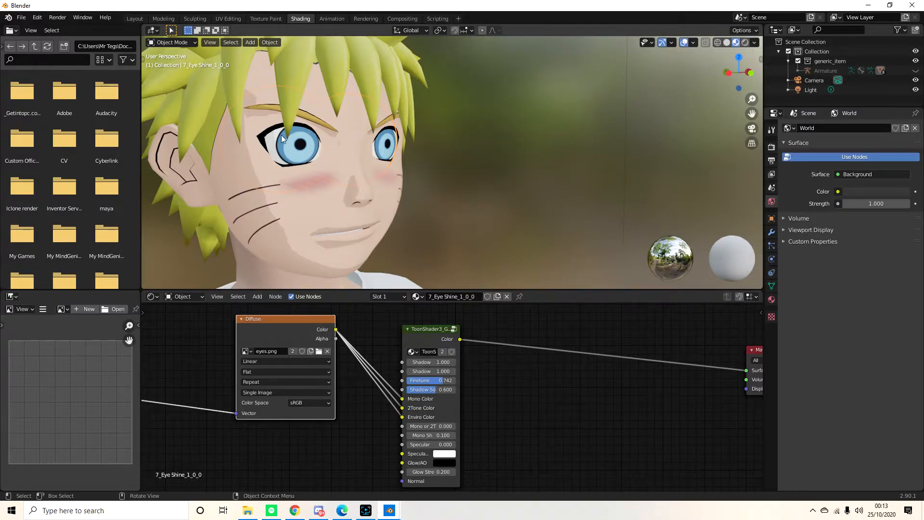
In the Layout workspace, move the light close to the character, to about X 0.28 m, Y -1.08 m, Z 1.22 m.
left_click(135, 18)
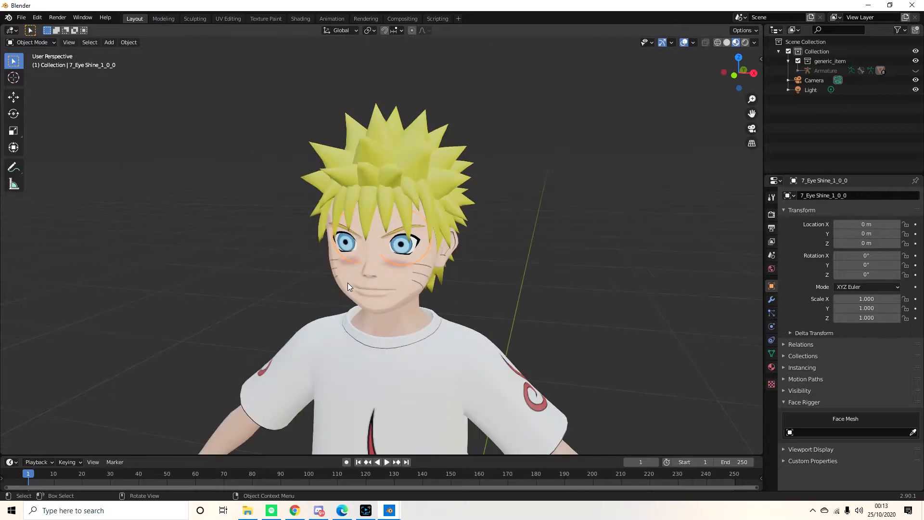
scroll(348, 283, "up", 2)
scroll(297, 302, "down", 10)
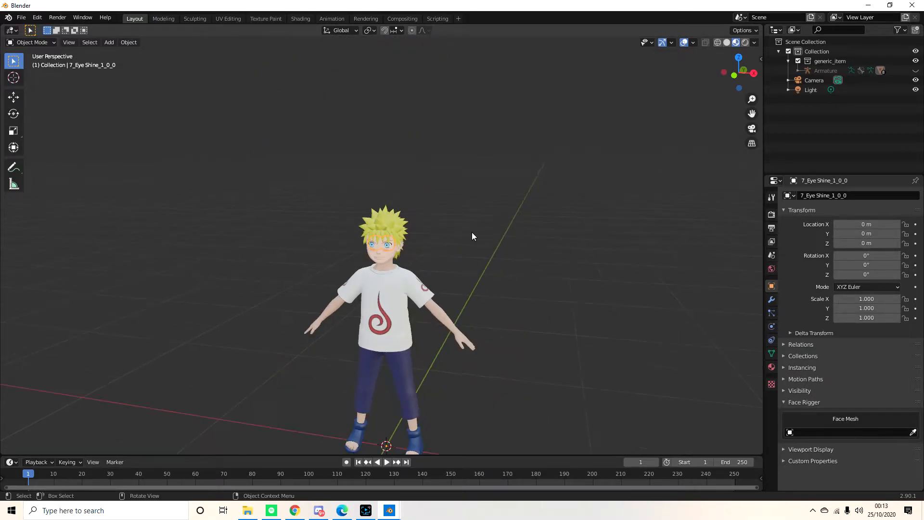
left_click(507, 102)
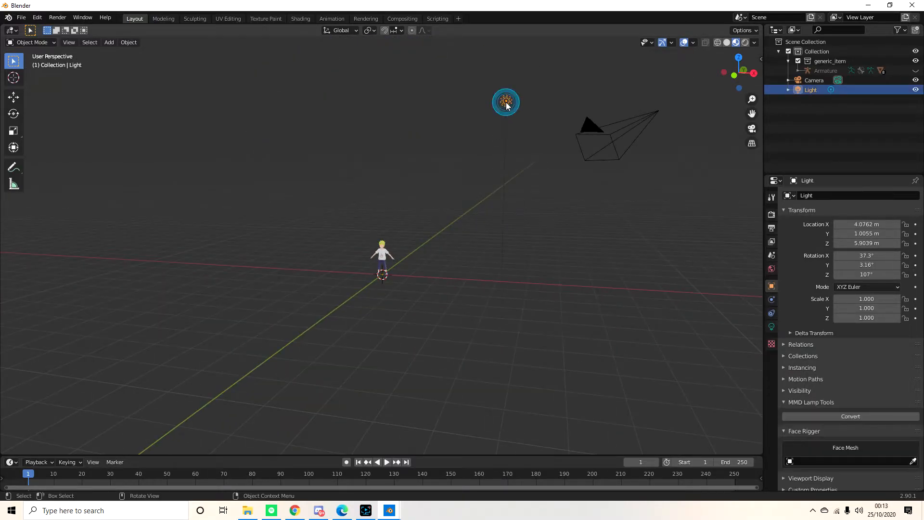
key("g")
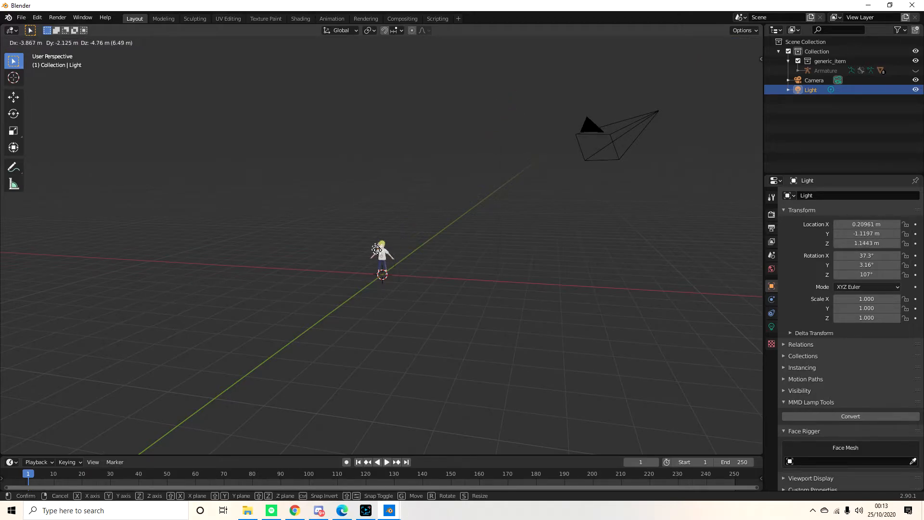
left_click(391, 255)
Set the viewport to rendered shading and inspect how the light falls on the character.
scroll(381, 257, "up", 10)
scroll(506, 167, "up", 2)
scroll(572, 144, "down", 2)
left_click(745, 42)
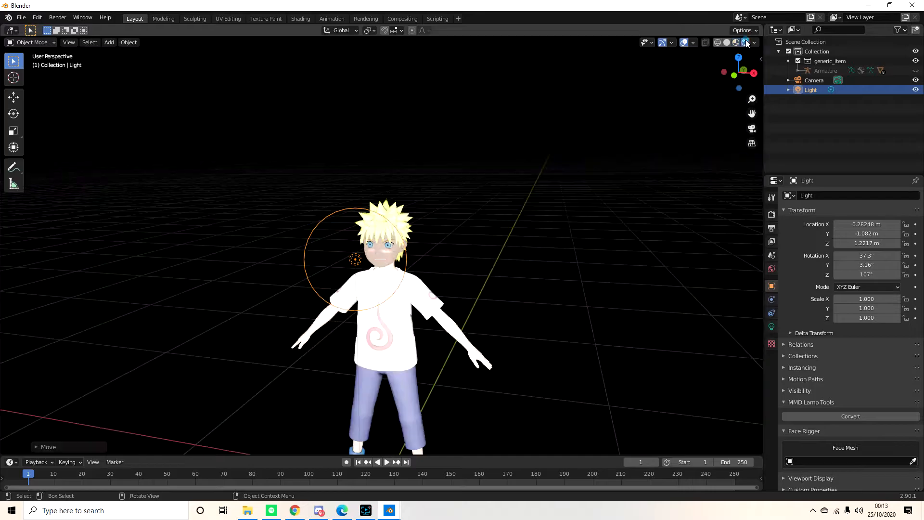
scroll(388, 285, "up", 5)
scroll(388, 284, "down", 3)
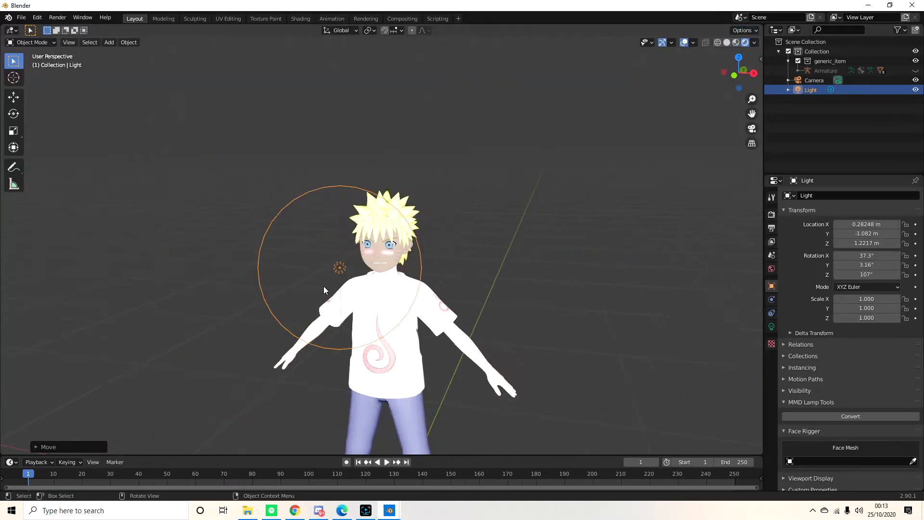
scroll(382, 289, "down", 3)
Move the light along Y away from the character to about -3.82 m and inspect the face from the front.
left_click(375, 245)
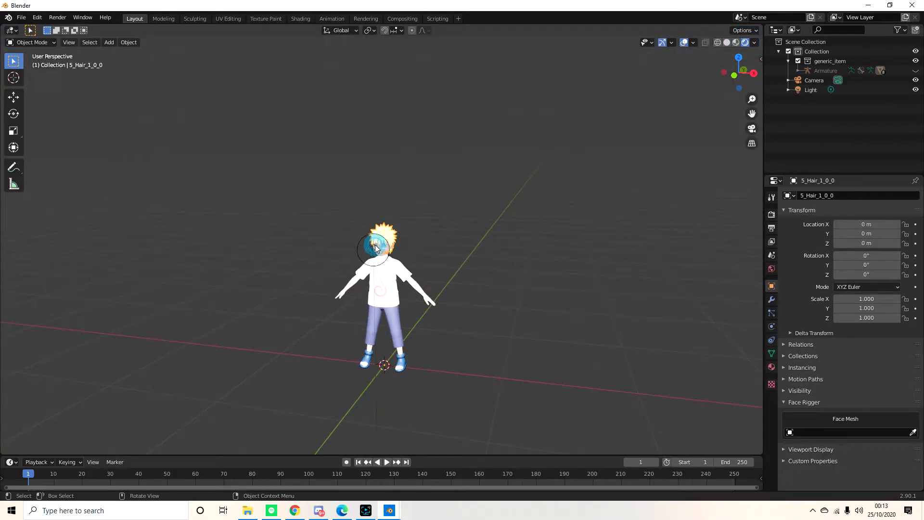
left_click(370, 247)
left_click(13, 98)
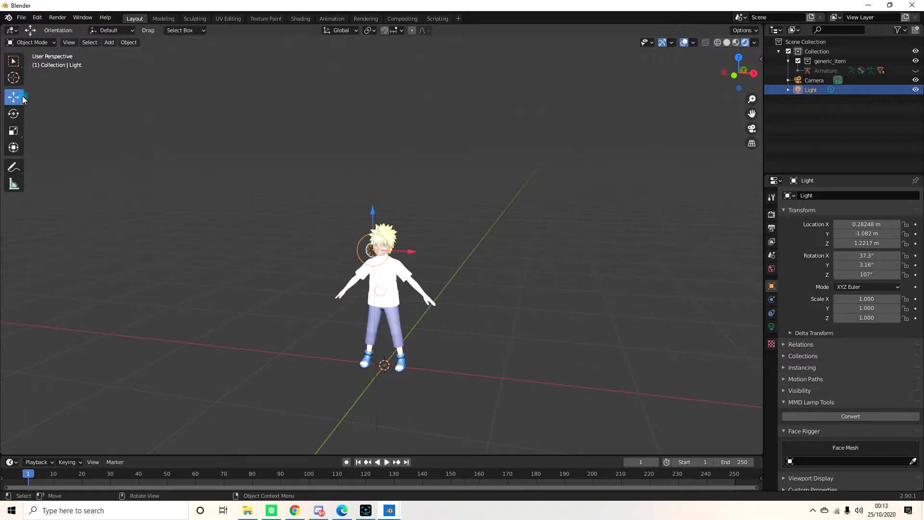
left_click_drag(380, 248, 578, 359)
scroll(444, 245, "up", 8)
middle_click_drag(382, 252, 454, 242)
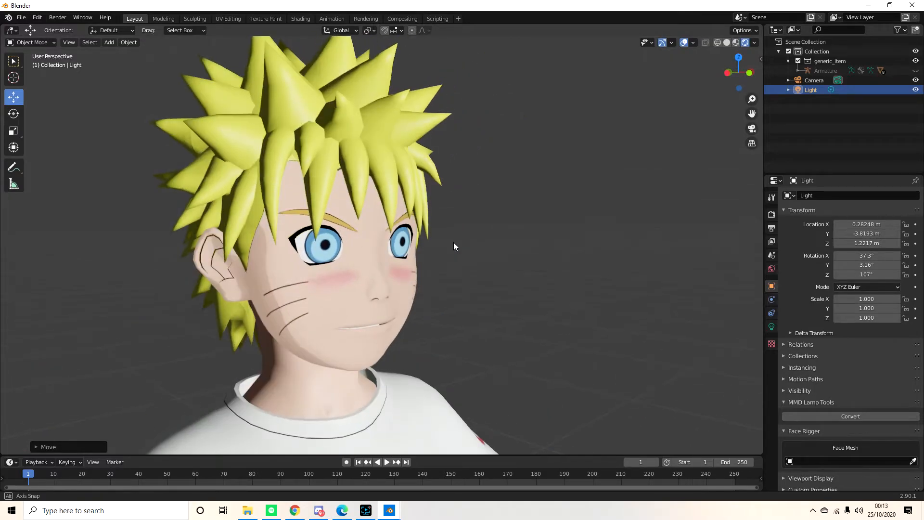
scroll(342, 264, "up", 5)
middle_click_drag(323, 265, 268, 267)
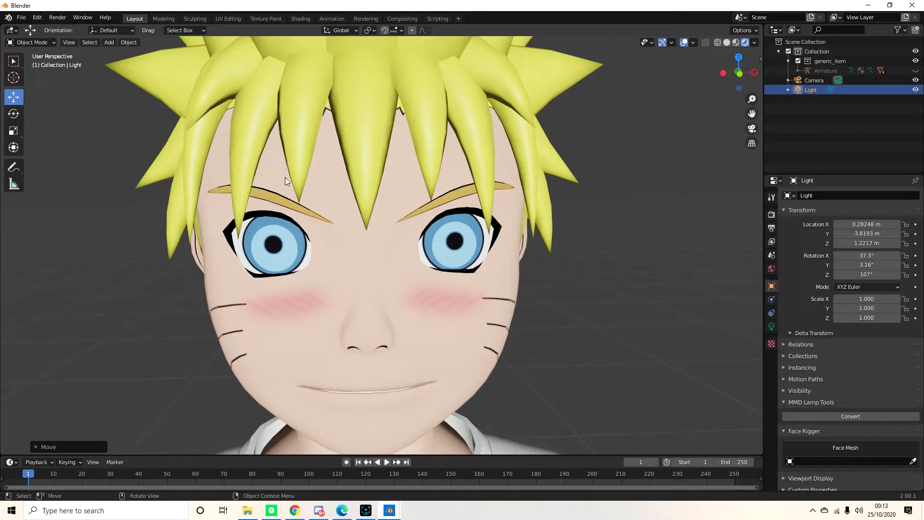
In the Shading workspace, set the Specular of the eye shine's toon shader to about 0.008.
left_click(302, 18)
left_click(295, 145)
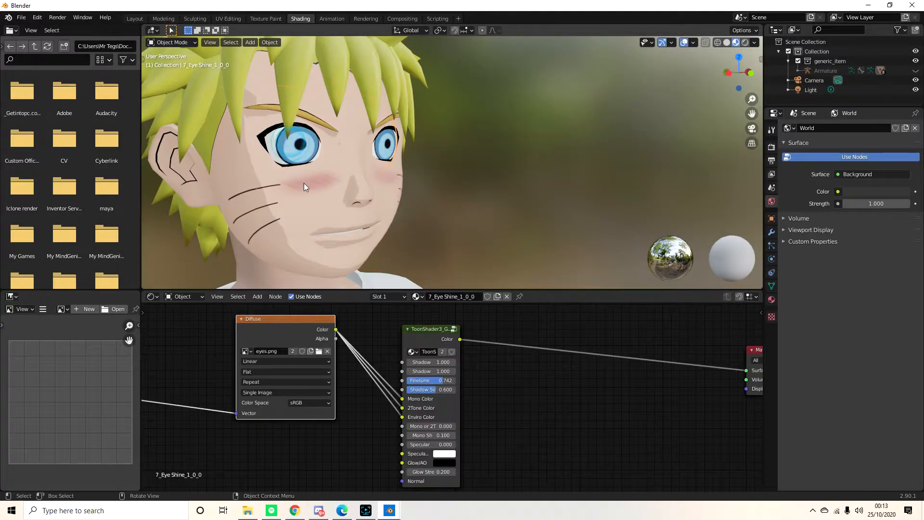
left_click_drag(416, 443, 419, 443)
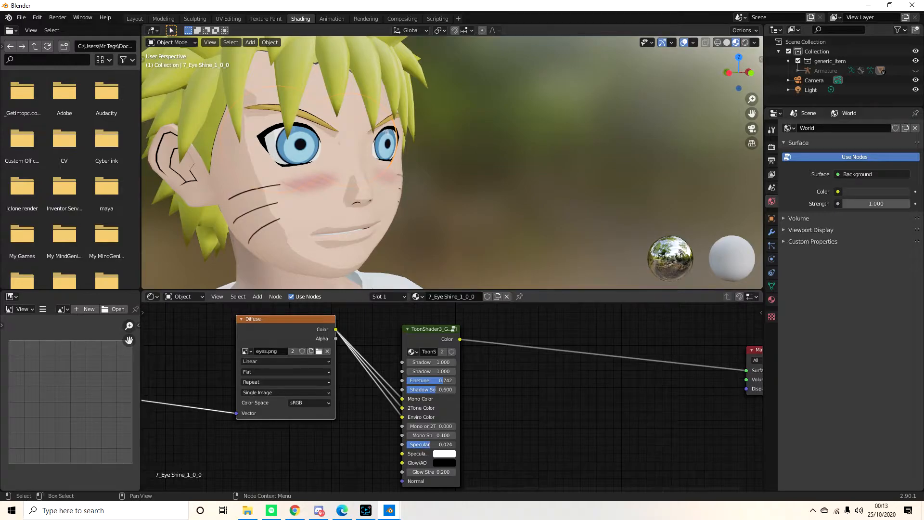
left_click_drag(416, 445, 414, 445)
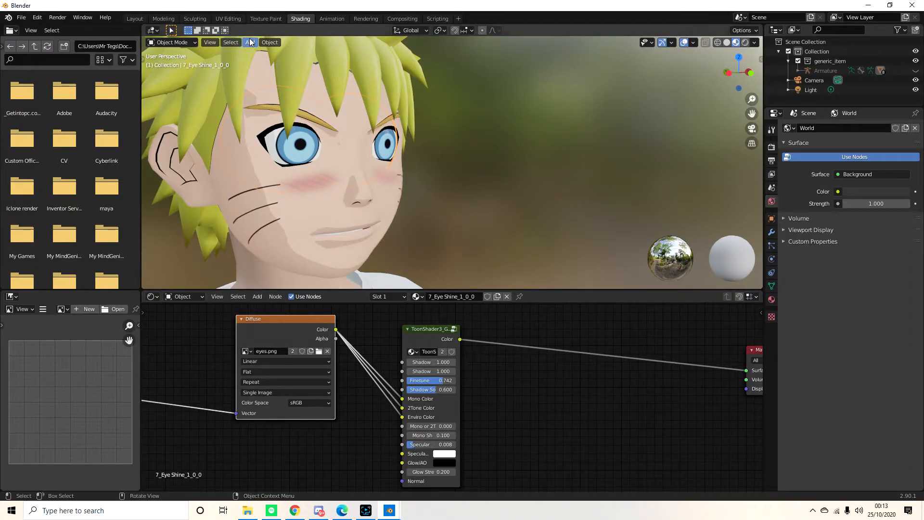
In the Layout workspace, move the light sideways to about X -2.31 m, Y -3.73 m, Z 0.65 m, checking the eye highlights.
left_click(135, 18)
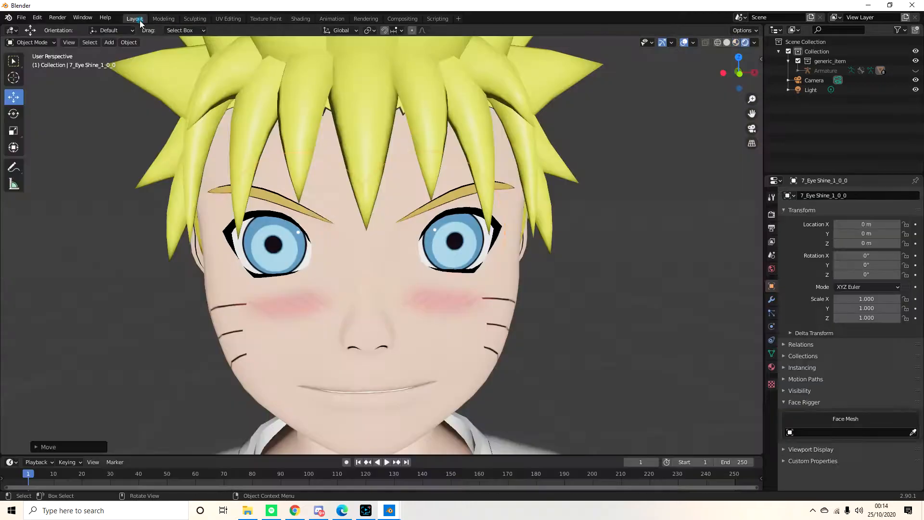
scroll(334, 262, "down", 3)
scroll(352, 263, "up", 3)
left_click(814, 90)
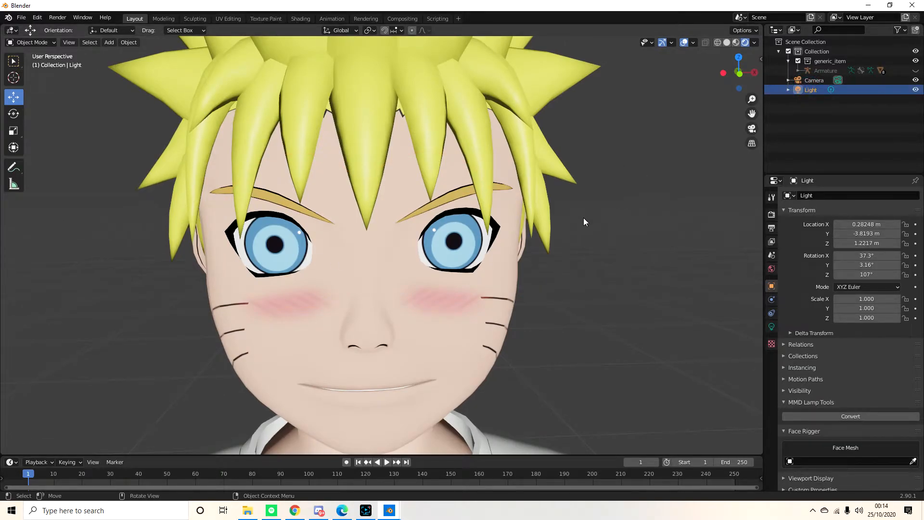
key("g")
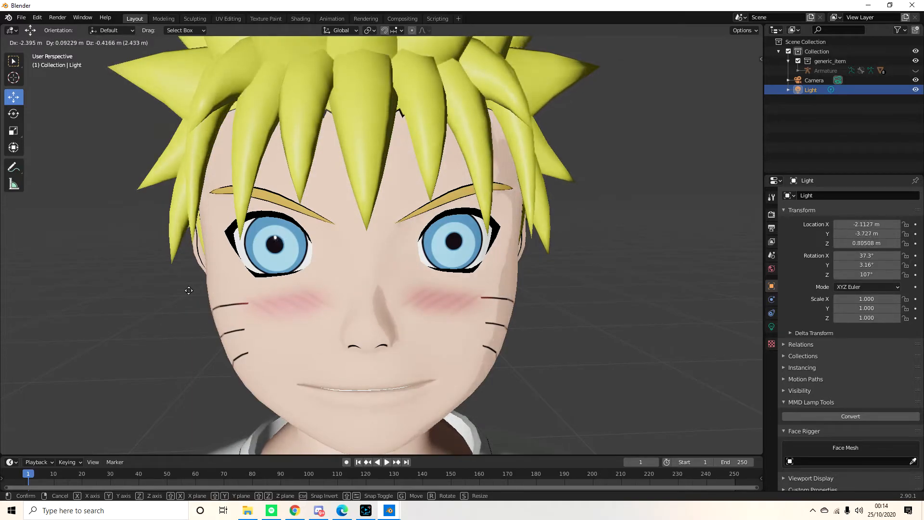
left_click(176, 307)
key("g")
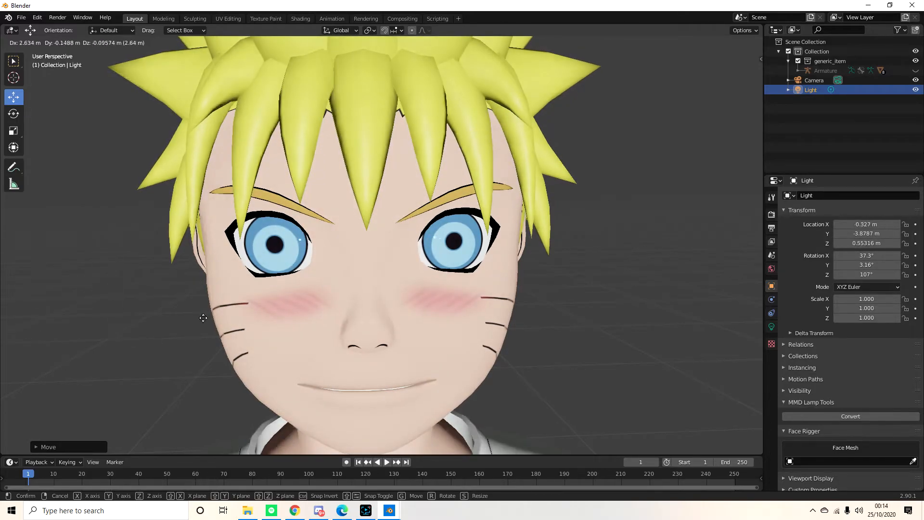
left_click(161, 303)
scroll(374, 223, "down", 5)
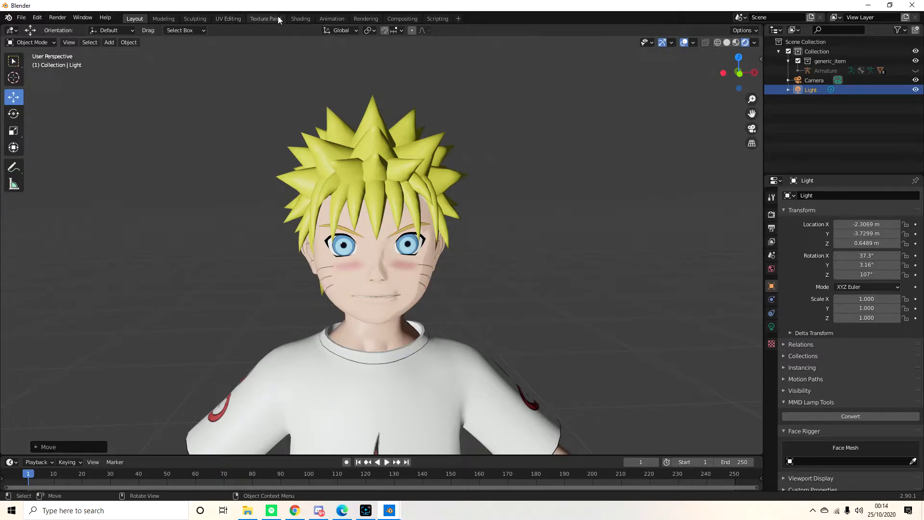
In the Shading workspace, replace the hair material's XPS Shader with a pasted ToonShader3_Group and move the Diffuse node beside it.
left_click(300, 18)
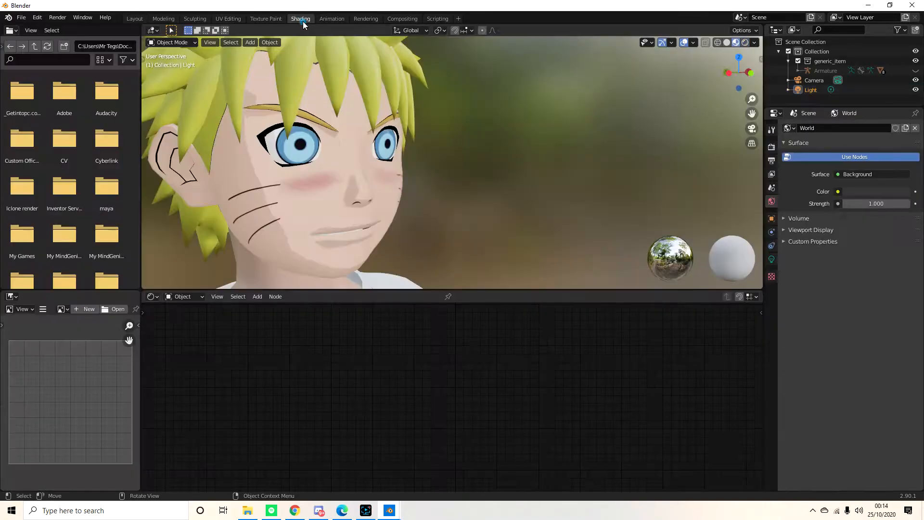
scroll(301, 214, "down", 4)
left_click(387, 109)
scroll(426, 400, "down", 3)
left_click_drag(463, 479, 452, 396)
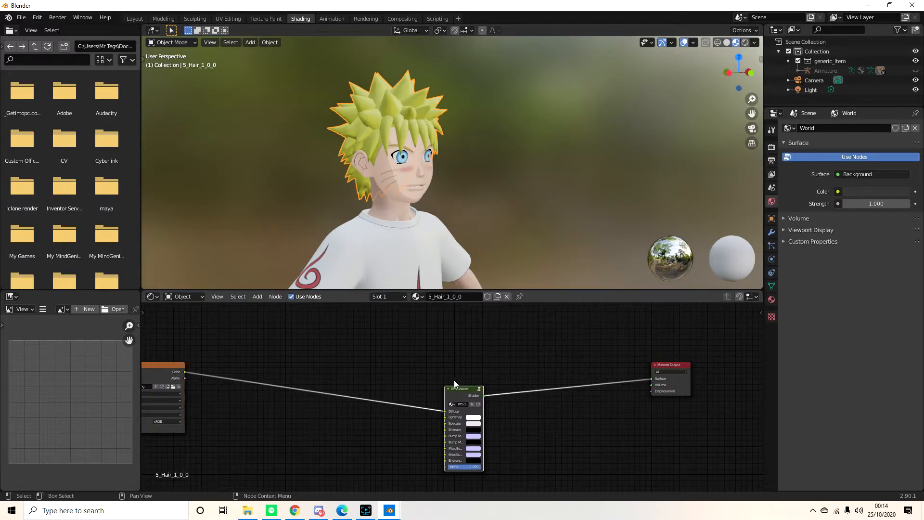
key("Delete")
left_click_drag(154, 365, 374, 341)
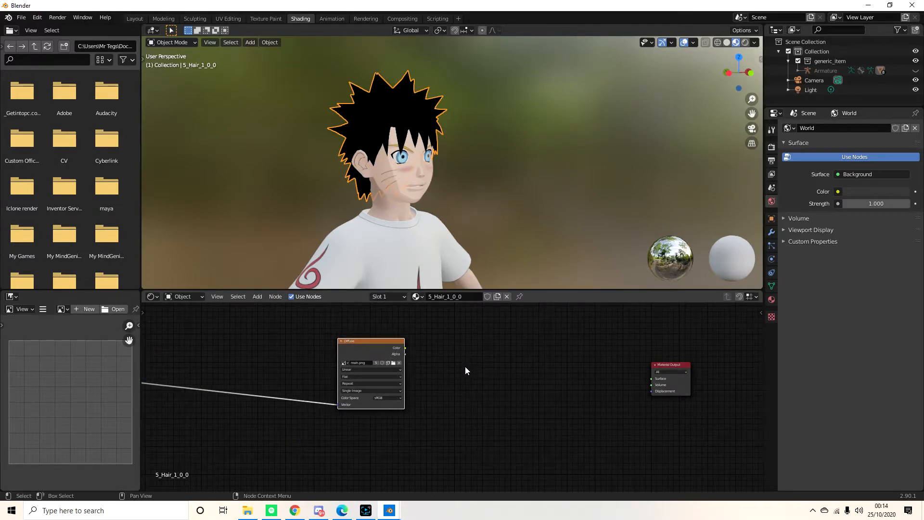
key("ctrl+v")
Link the hair's Diffuse Color to Mono Color, 2Tone Color and Enviro Color, and the toon group's Color to Surface.
left_click_drag(403, 348, 417, 398)
left_click_drag(405, 348, 418, 404)
left_click_drag(406, 348, 418, 410)
left_click_drag(457, 358, 650, 379)
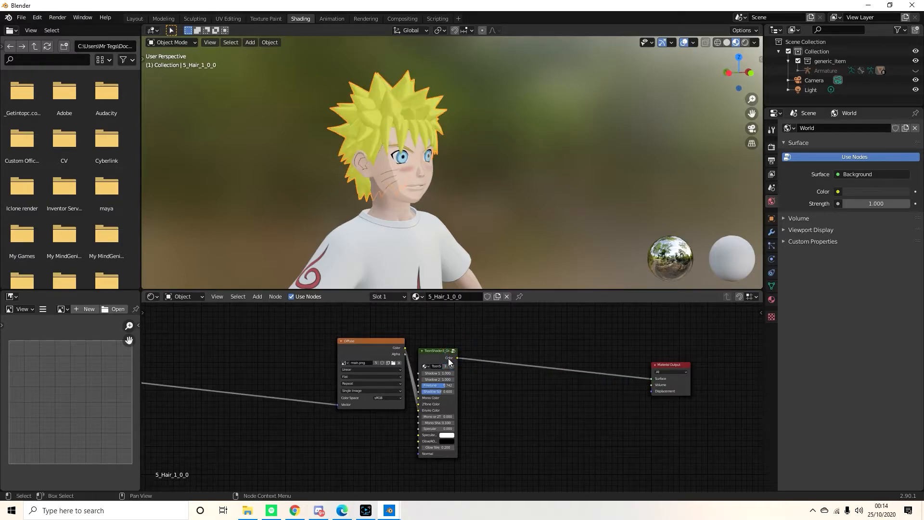
Adjust the Finetune values of the hair and face toon shaders to shift where their shadows fall.
scroll(415, 207, "up", 4)
left_click_drag(439, 387, 452, 386)
left_click(337, 163)
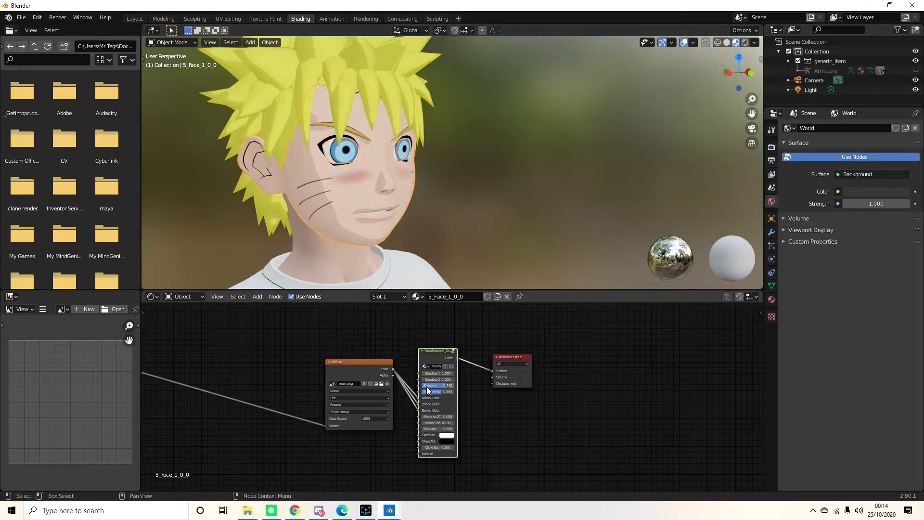
left_click(346, 152)
left_click_drag(441, 385, 441, 385)
Replace the body material's XPS Shader with a pasted ToonShader3_Group and move the Diffuse node beside it.
left_click(347, 279)
scroll(450, 443, "down", 1)
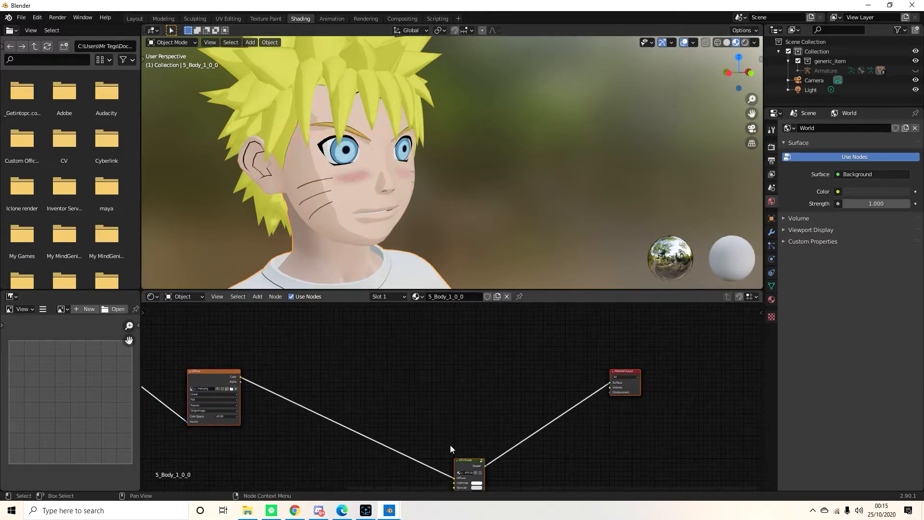
left_click_drag(471, 463, 425, 371)
key("Delete")
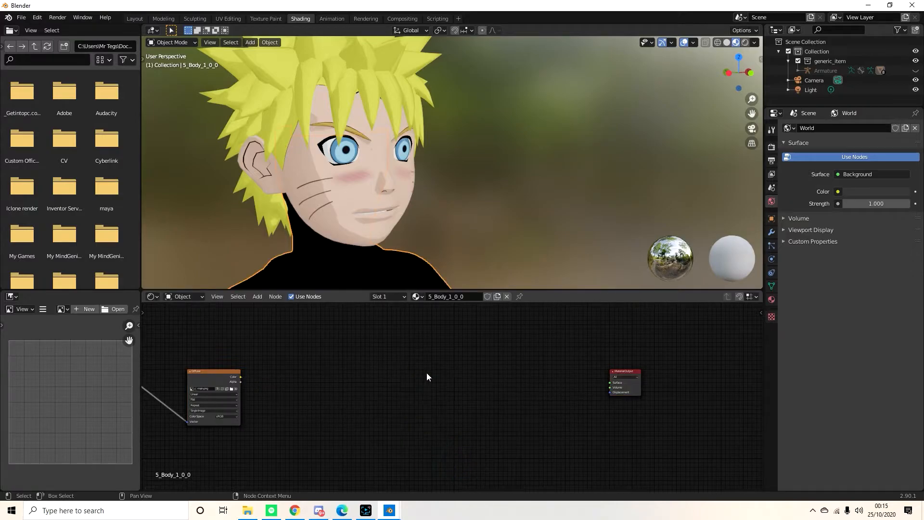
key("ctrl+v")
left_click_drag(223, 376, 426, 398)
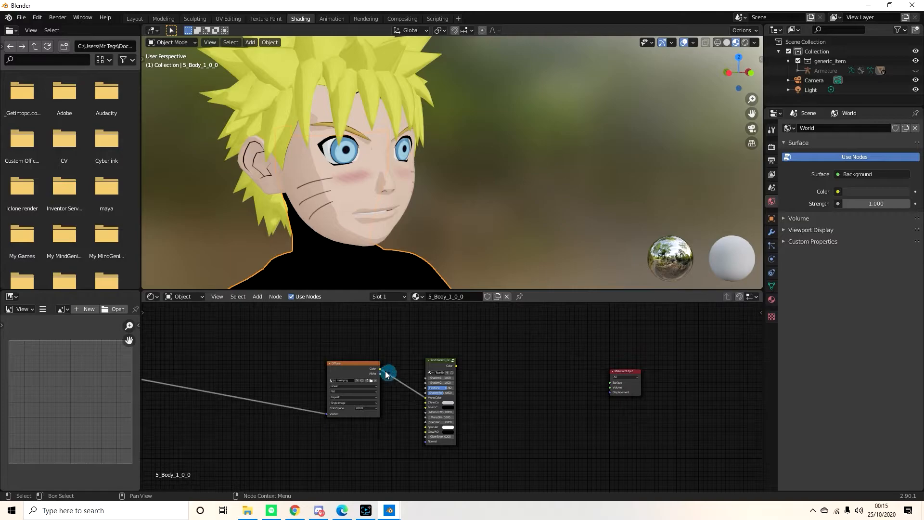
Link the body's Diffuse Color to Mono Color, 2Tone Color and Enviro Color, and the toon group's Color to Surface.
left_click_drag(379, 368, 426, 410)
left_click_drag(456, 365, 610, 383)
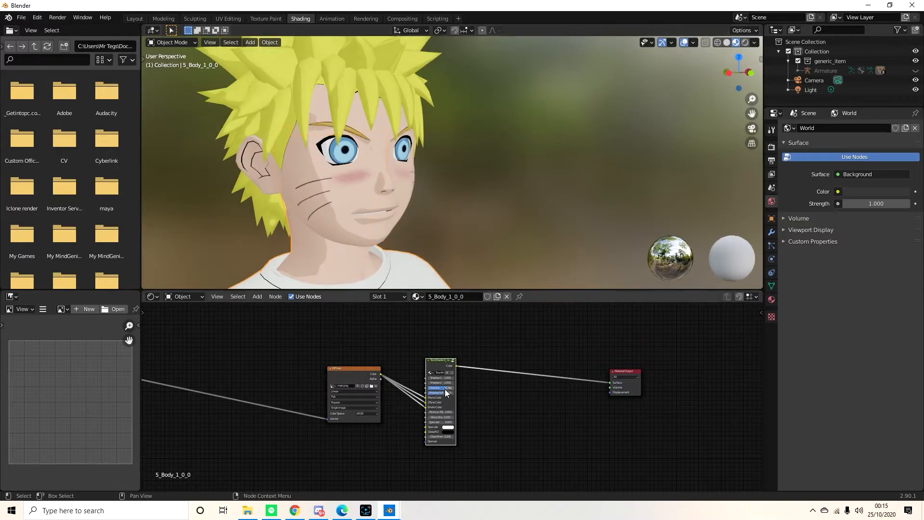
scroll(400, 271, "down", 6)
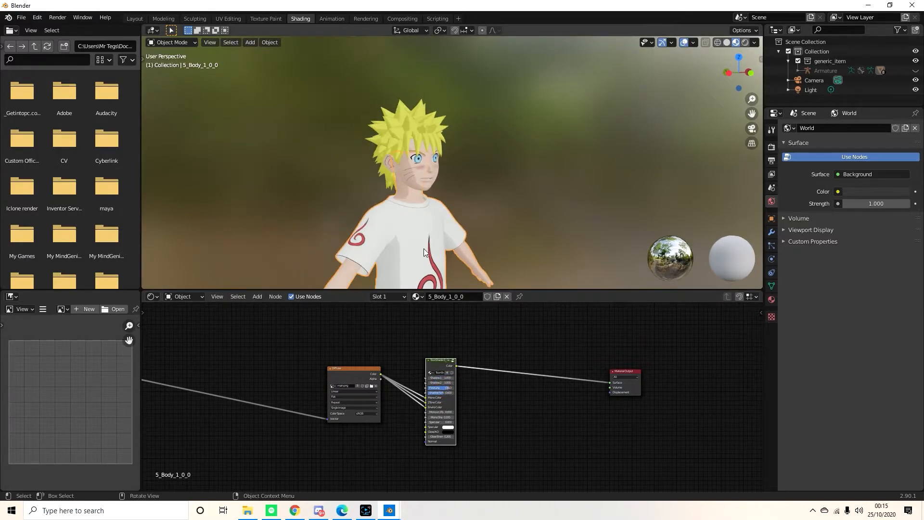
scroll(453, 160, "up", 6)
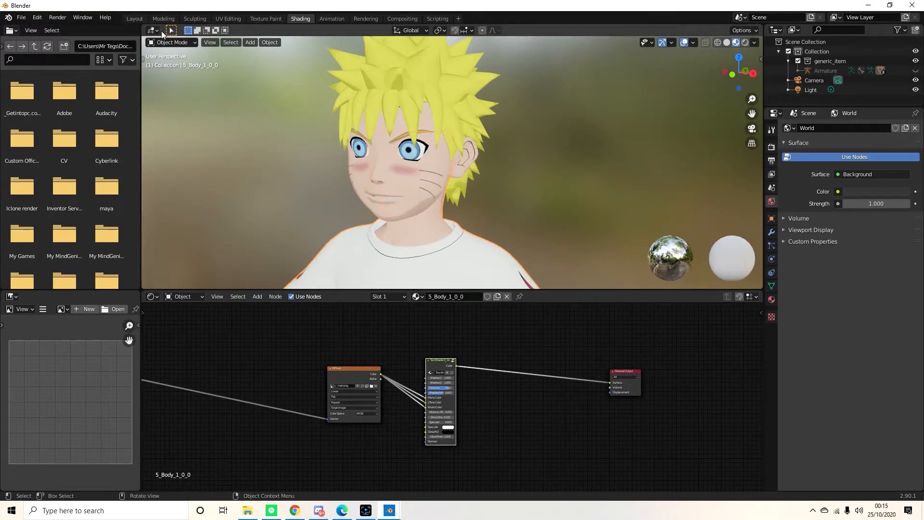
In the Layout workspace, try moving the light to preview the toon shading on the character, cancel the move and inspect the face.
left_click(134, 18)
middle_click_drag(366, 281, 387, 279)
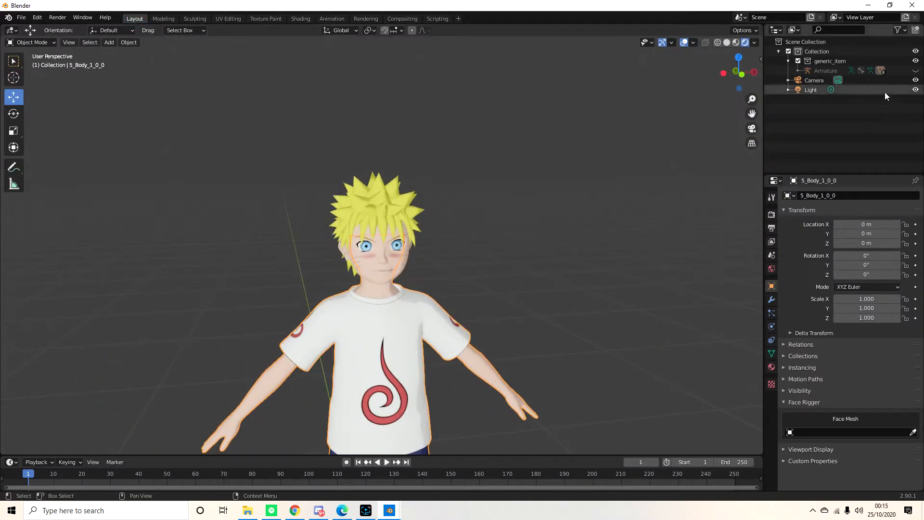
left_click(860, 89)
scroll(368, 277, "up", 4)
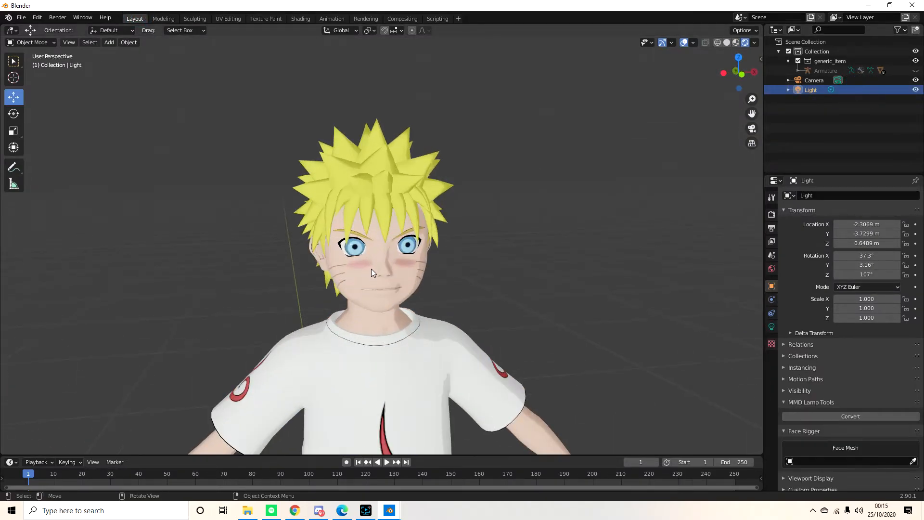
key("g")
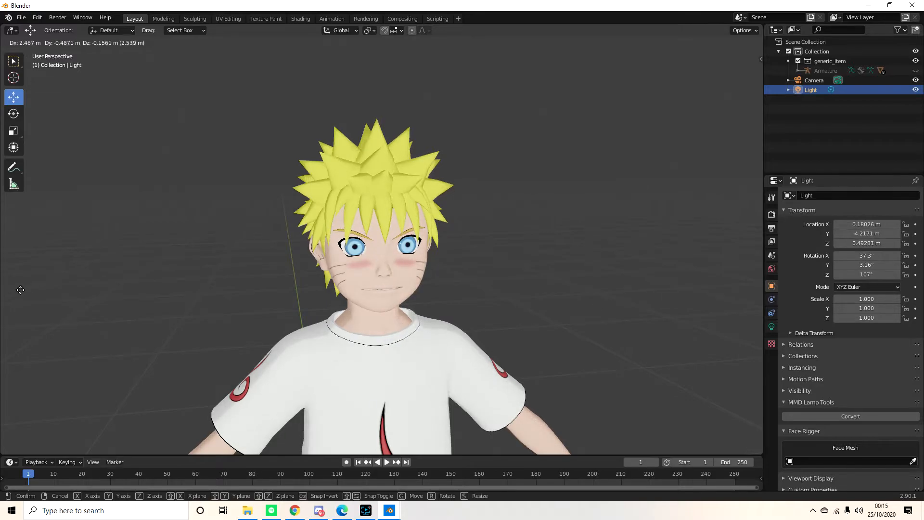
right_click(236, 286)
scroll(368, 239, "up", 5)
middle_click_drag(400, 227, 382, 303)
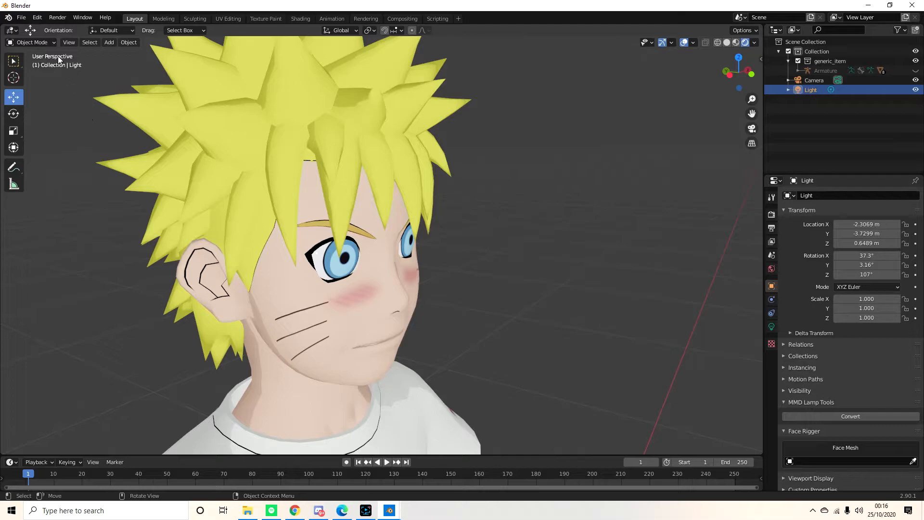
Switch to Chrome to view the Quick Toon Outline add-on's Gumroad download page, and return to the character's Blender window.
left_click(295, 511)
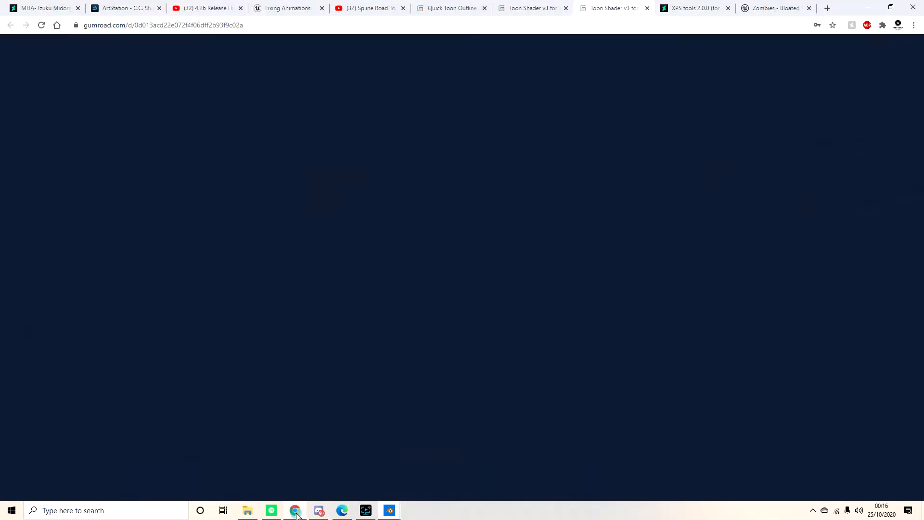
left_click(449, 7)
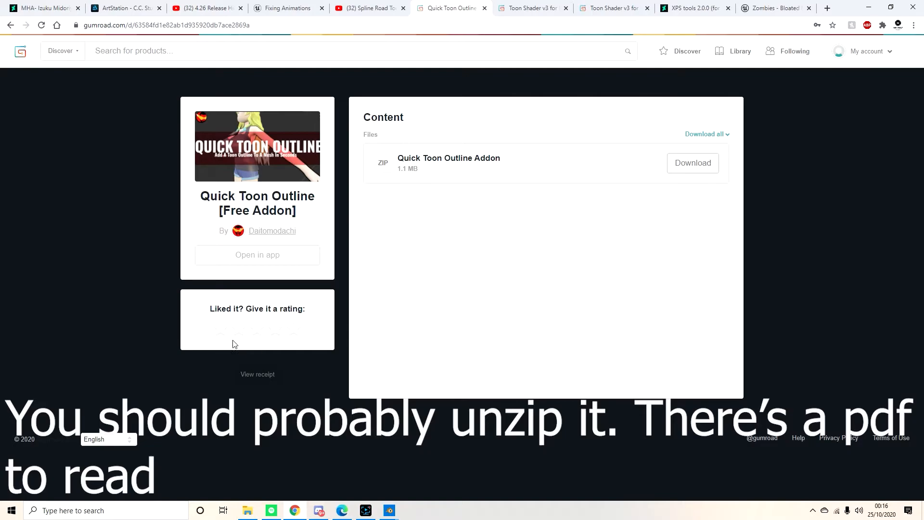
left_click(389, 510)
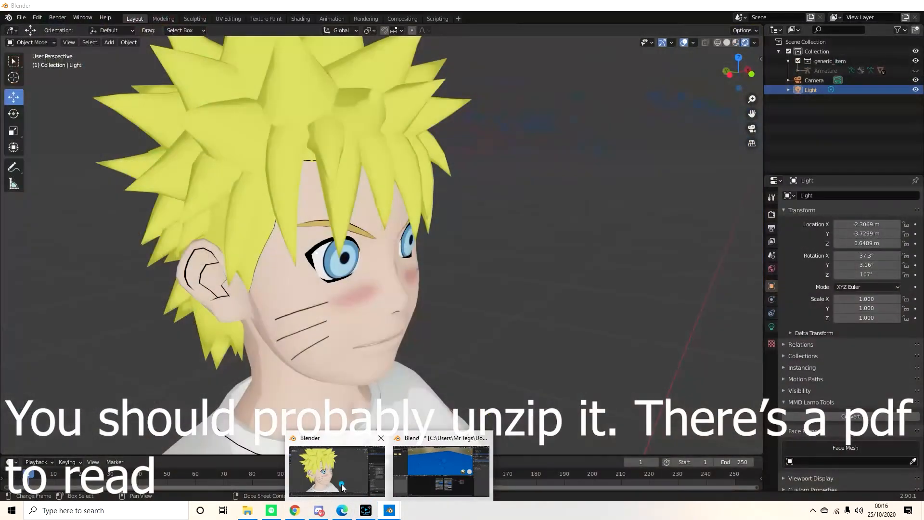
left_click(337, 470)
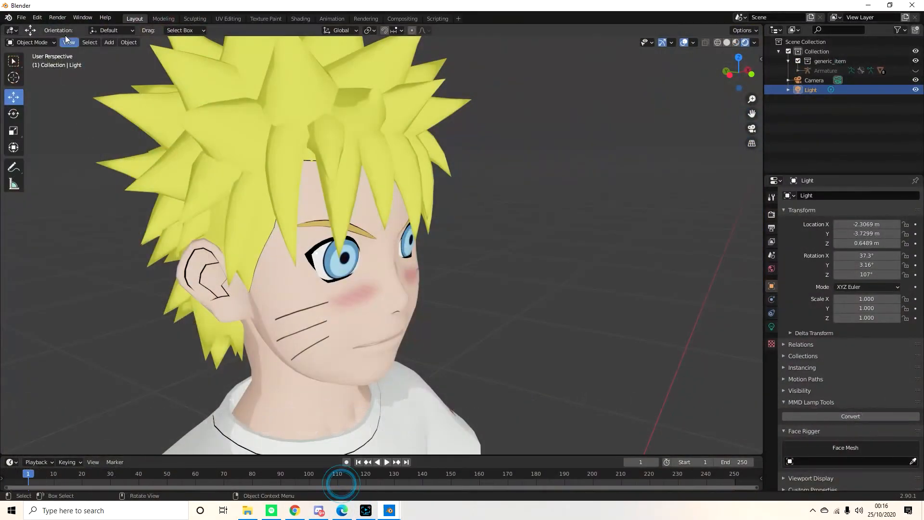
Install the add-on file Quick Toon Outline.py from the Quick Toon Outline Addon folder and close the preferences.
left_click(23, 19)
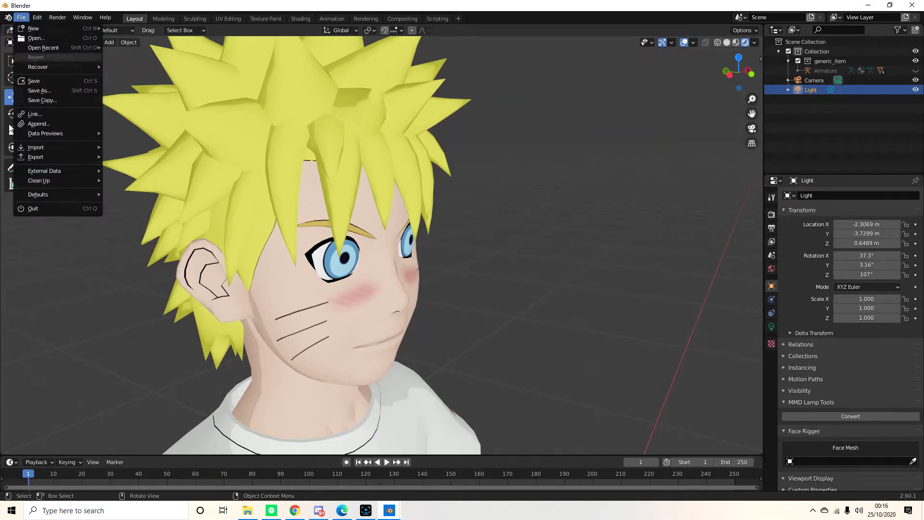
mouse_move(39, 18)
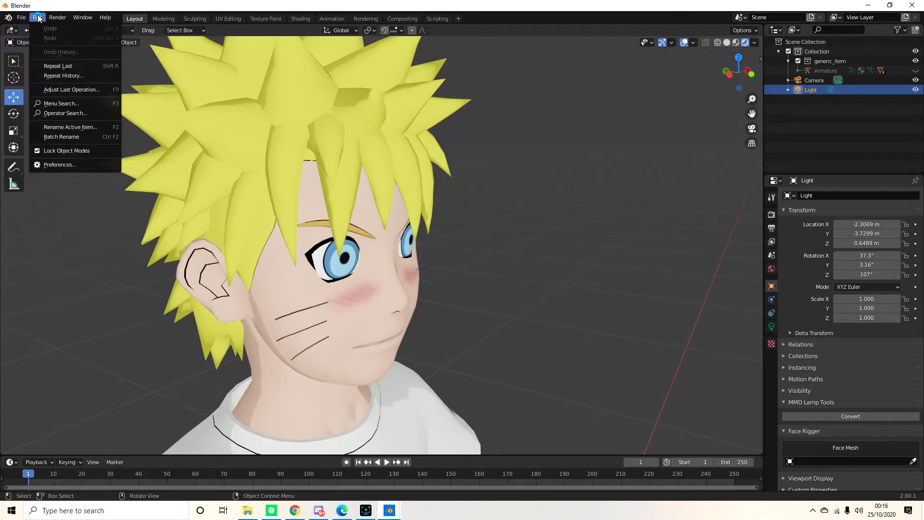
left_click(55, 166)
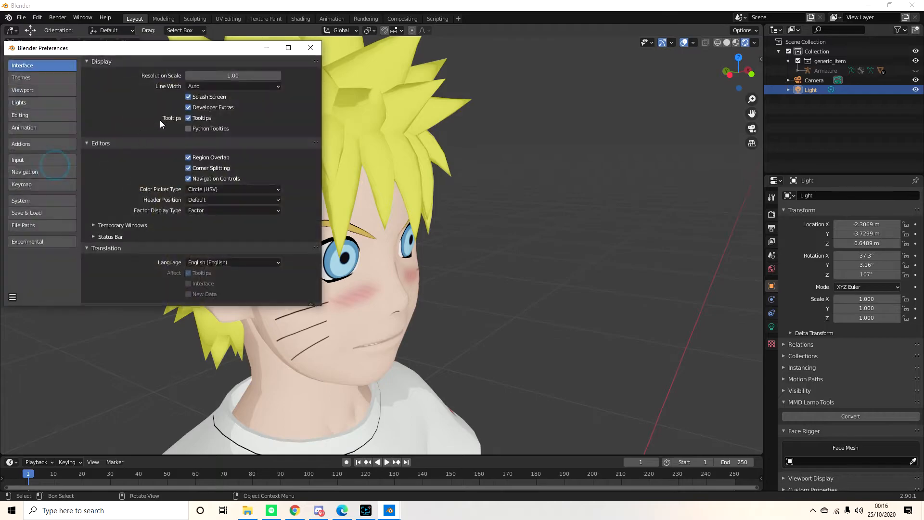
left_click(62, 143)
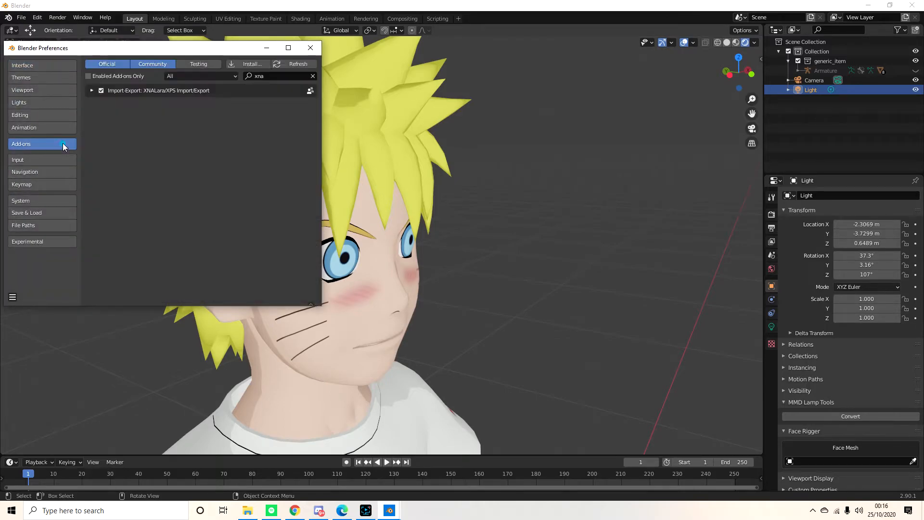
left_click(246, 63)
left_click(171, 165)
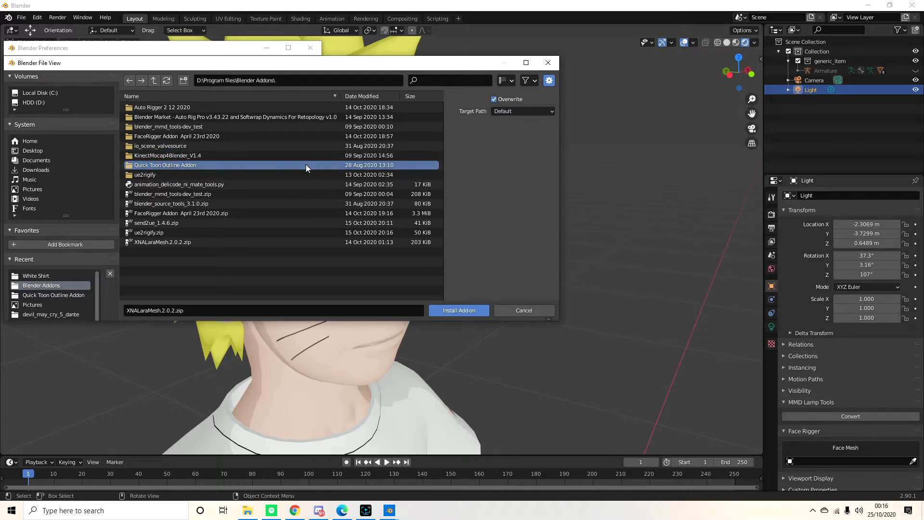
double_click(214, 166)
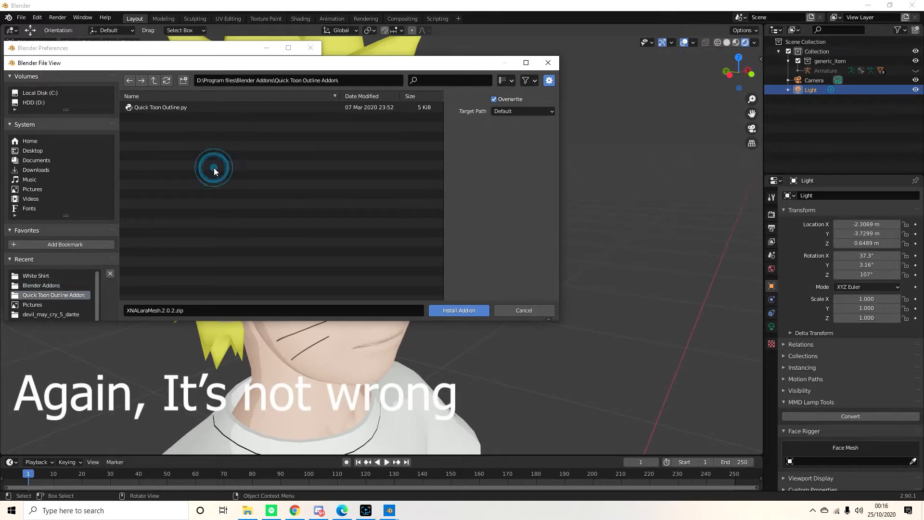
left_click(193, 108)
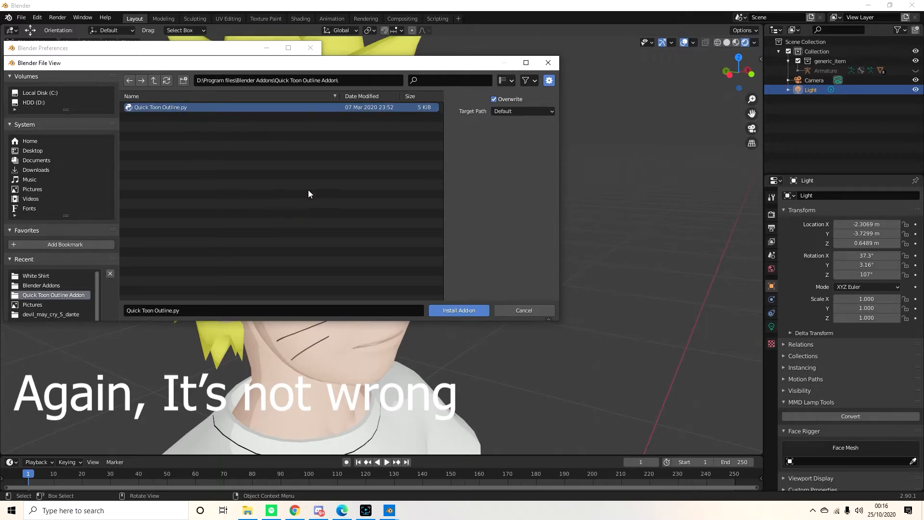
left_click(453, 311)
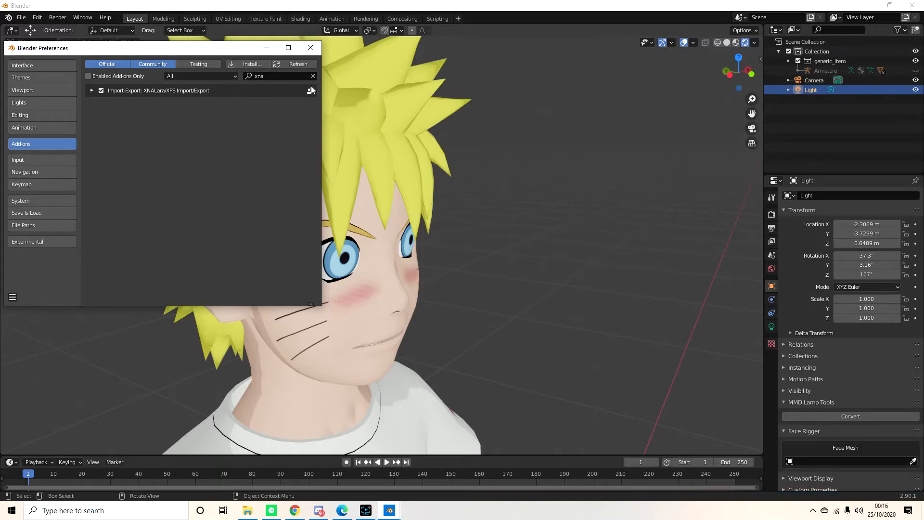
left_click(311, 48)
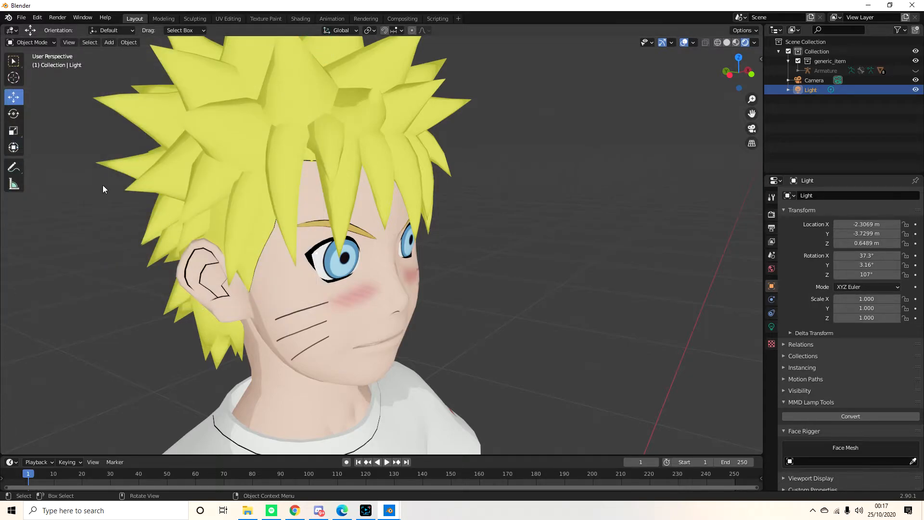
Search the add-ons for "out", examine the details of Material/Modeling: Add Toon Outline, and close the preferences.
left_click(21, 17)
mouse_move(38, 17)
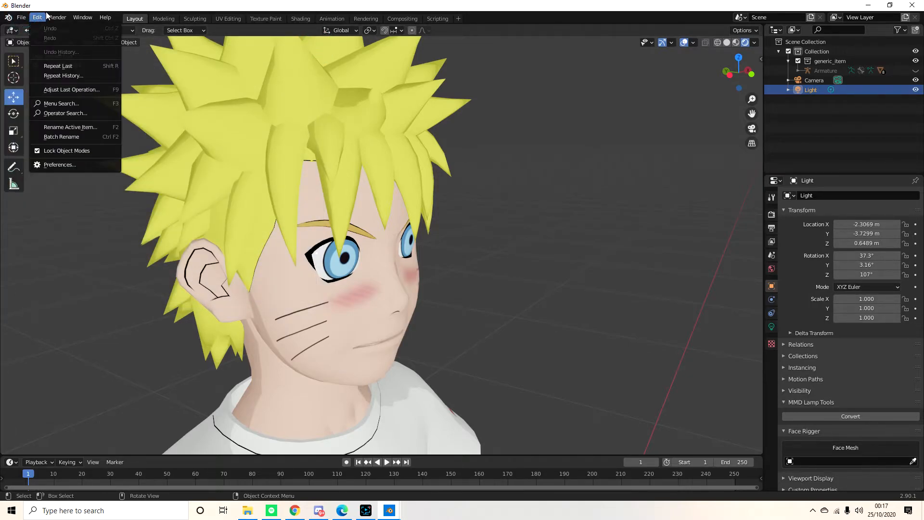
left_click(73, 164)
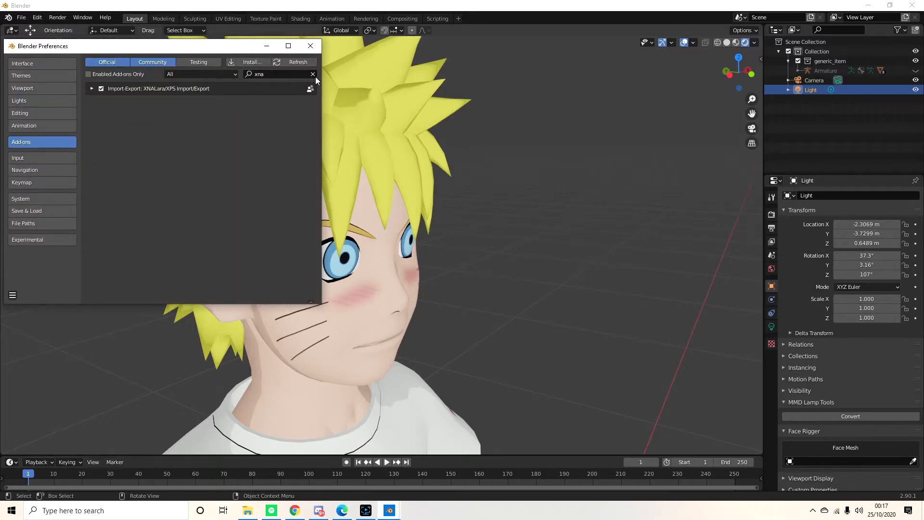
left_click(313, 75)
left_click(312, 75)
type("out")
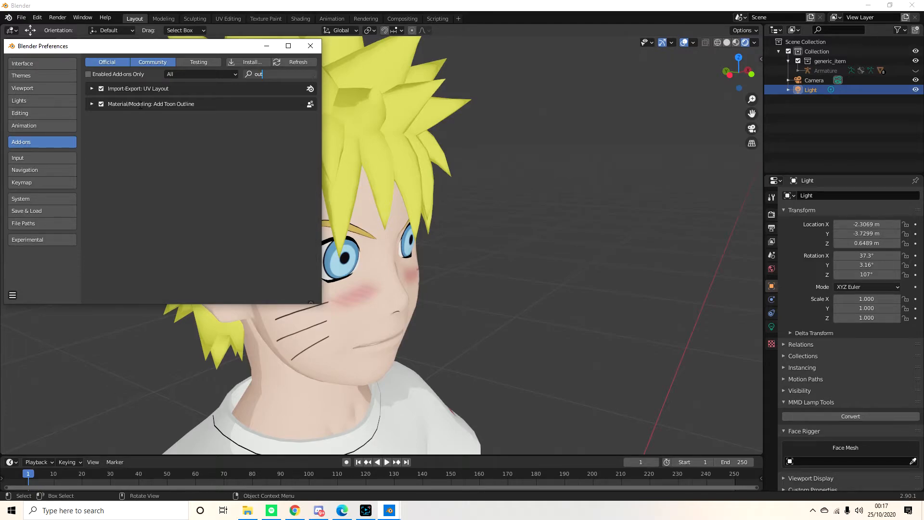
left_click(92, 104)
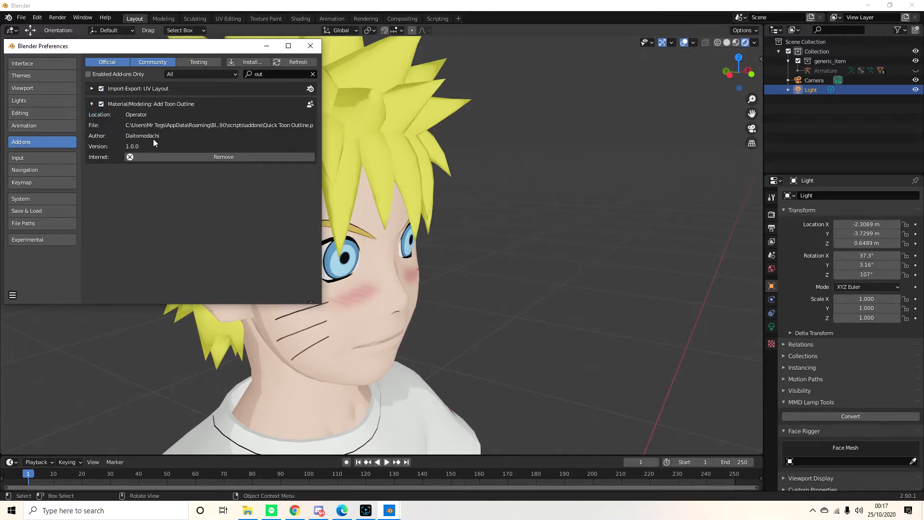
left_click(310, 46)
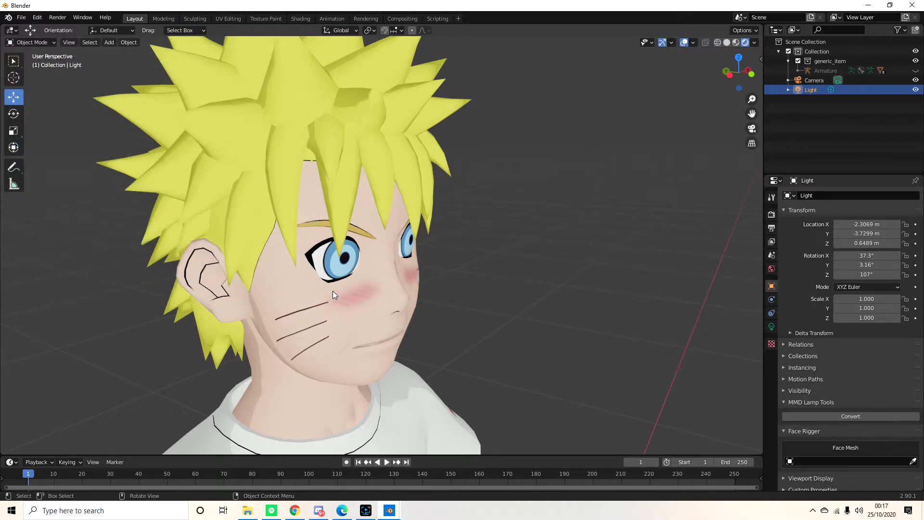
Search the available commands for "ou" to look for the mesh outline operator.
key("F3")
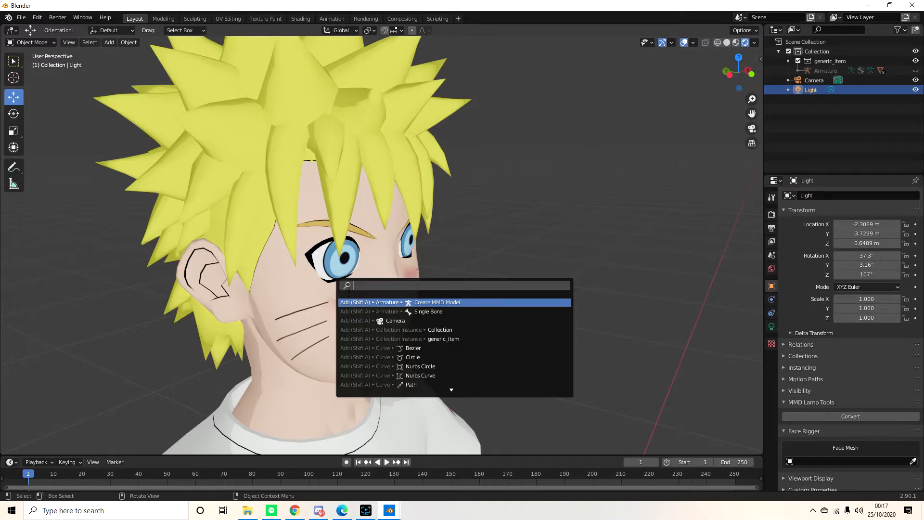
type("ou")
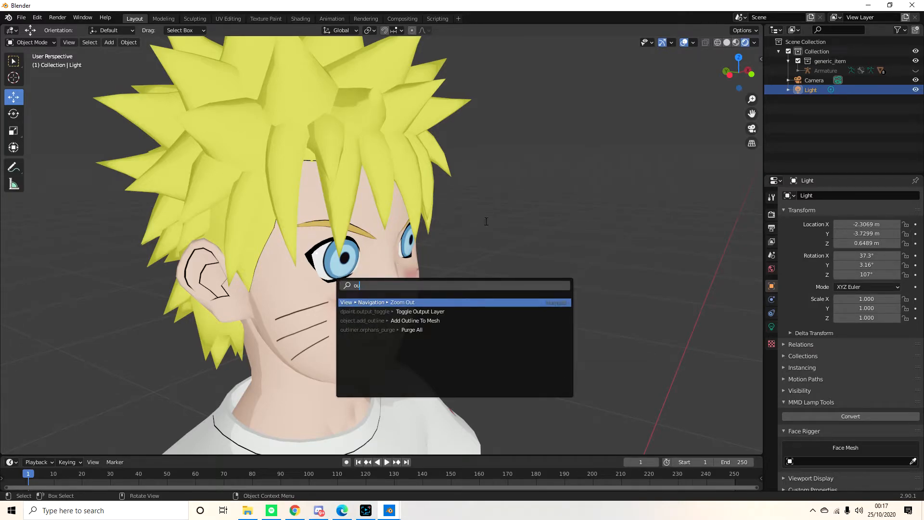
key("Return")
Select all of the character's meshes from hair to feet, with the face mesh as the active object.
scroll(472, 261, "down", 5)
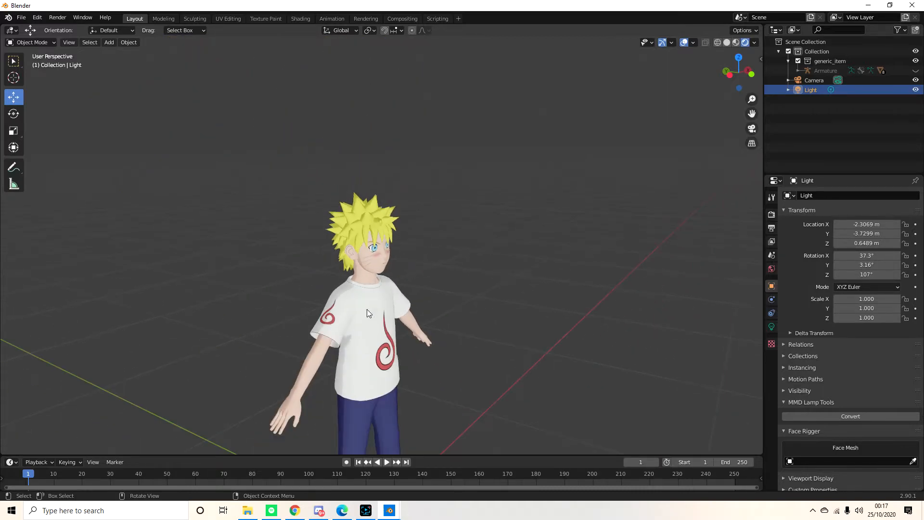
left_click_drag(255, 182, 446, 414)
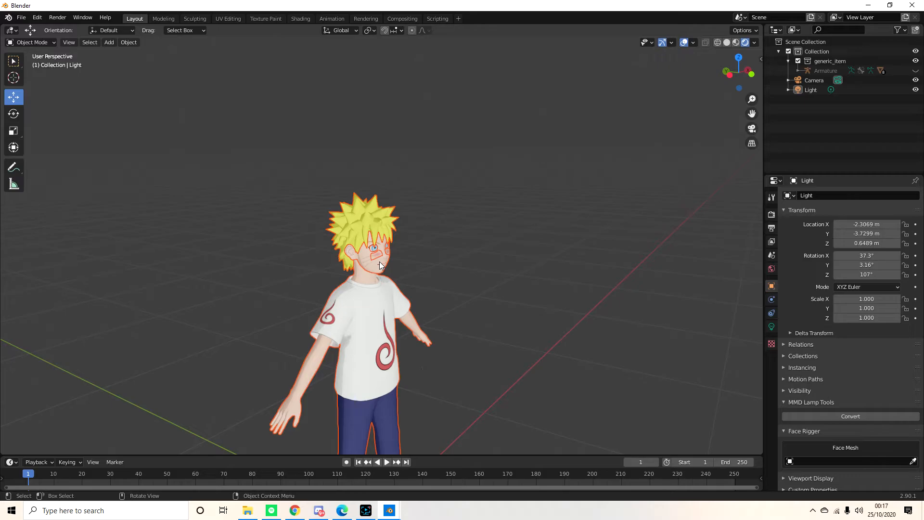
scroll(379, 262, "up", 8)
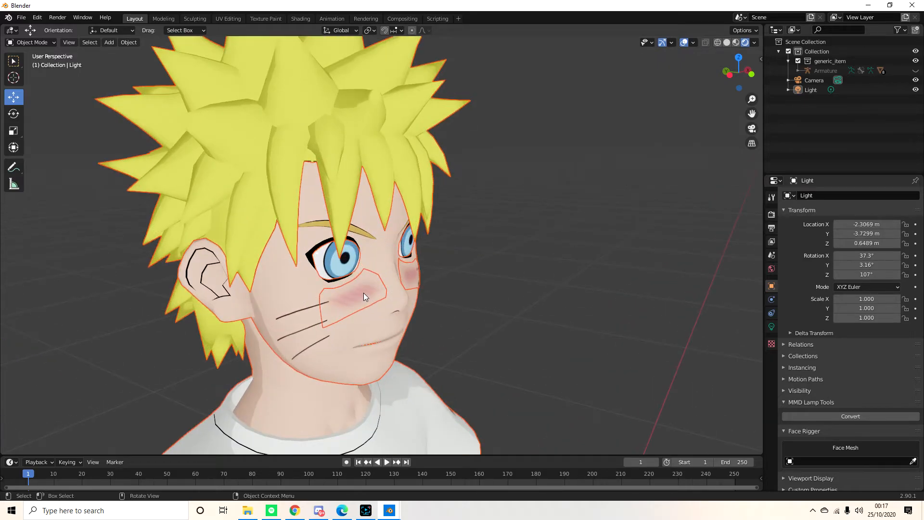
left_click(364, 294)
left_click(379, 279)
left_click(370, 288)
mouse_move(360, 297)
left_mouse_down()
mouse_move(388, 287)
mouse_move(363, 290)
left_mouse_up()
left_click(364, 289)
middle_click_drag(375, 275, 384, 298)
scroll(384, 299, "down", 8)
left_click_drag(286, 208, 469, 351)
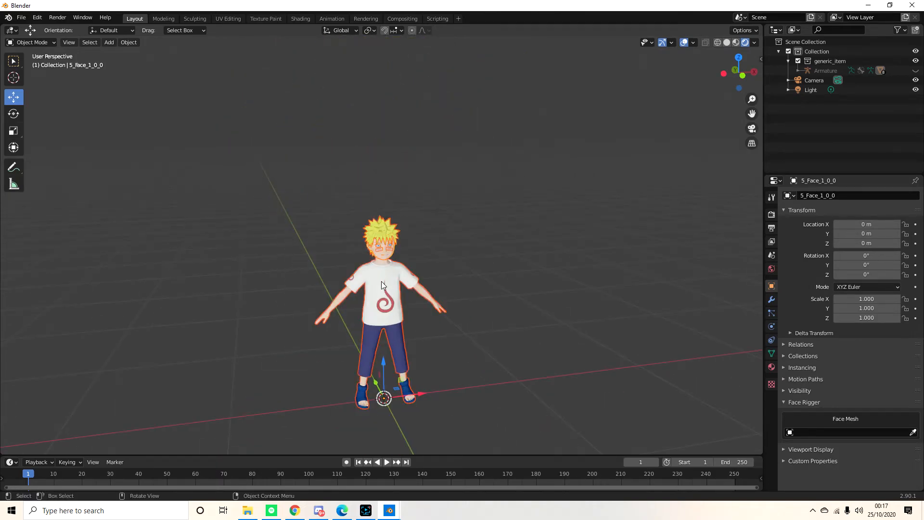
Expand the armature's contents and hide the 7_-Blush.Blush_1_0_0 mesh.
scroll(381, 283, "up", 10)
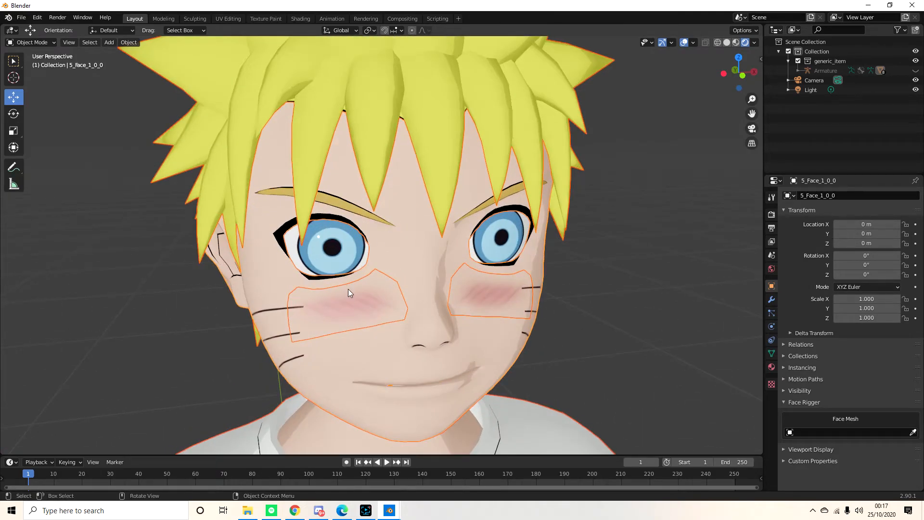
left_click(799, 72)
scroll(809, 96, "down", 3)
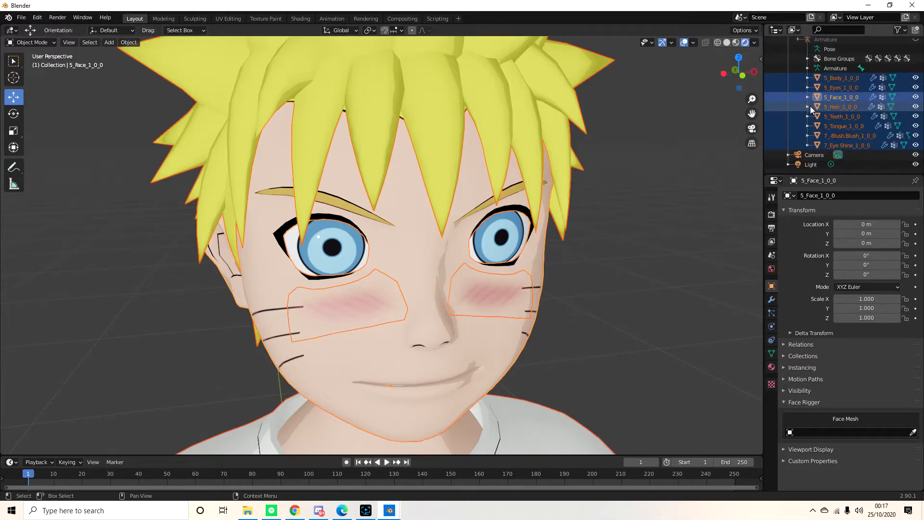
left_click(915, 135)
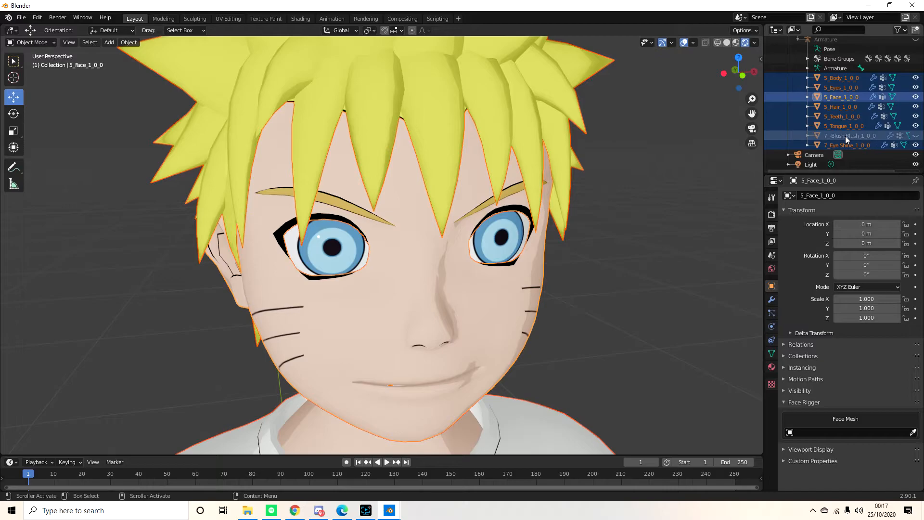
Select every character mesh except the blush, with 5_Body_1_0_0 as the active object, and unhide the blush mesh.
left_click(792, 139, "shift")
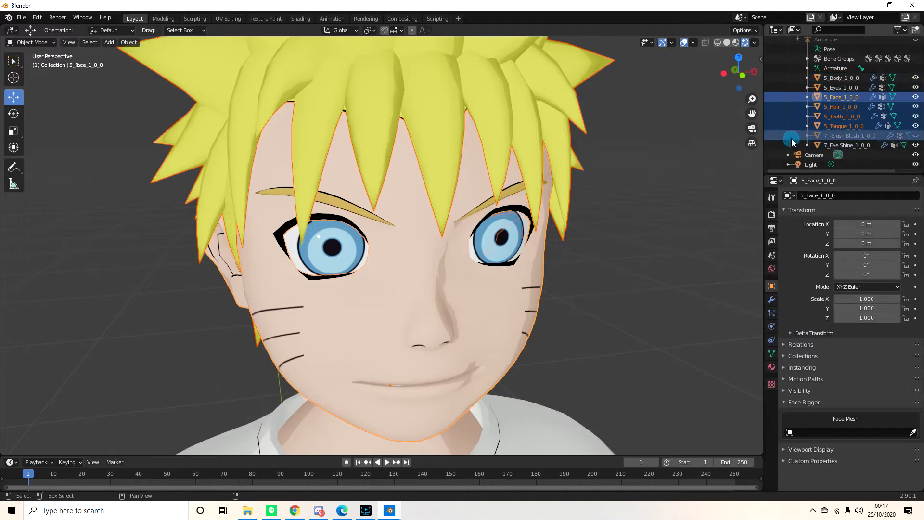
left_click(799, 146)
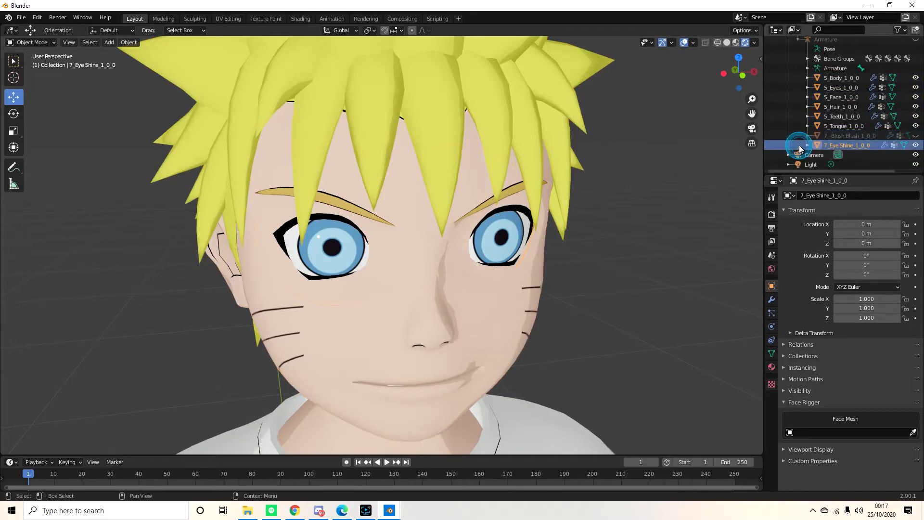
left_click(794, 126, "ctrl")
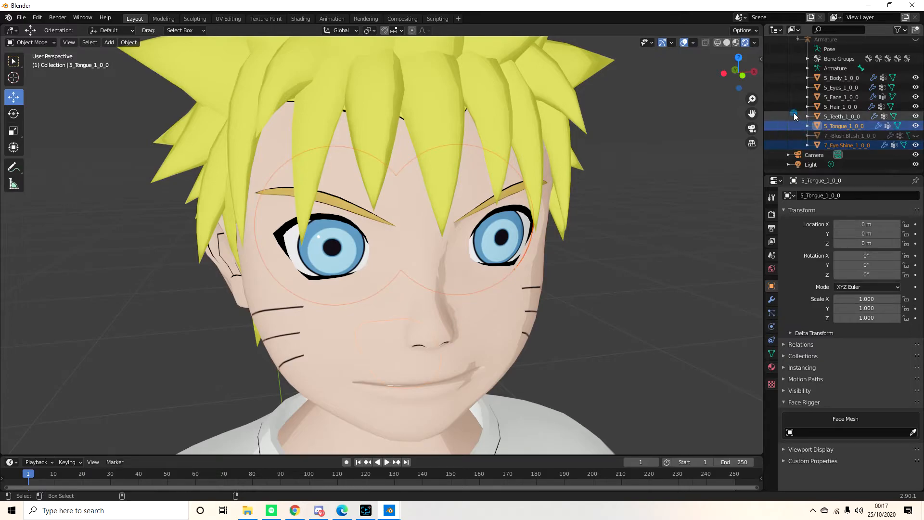
left_click(794, 114, "ctrl")
left_click(791, 105, "ctrl")
left_click(789, 96, "ctrl")
left_click(787, 87, "ctrl")
left_click(786, 78, "ctrl")
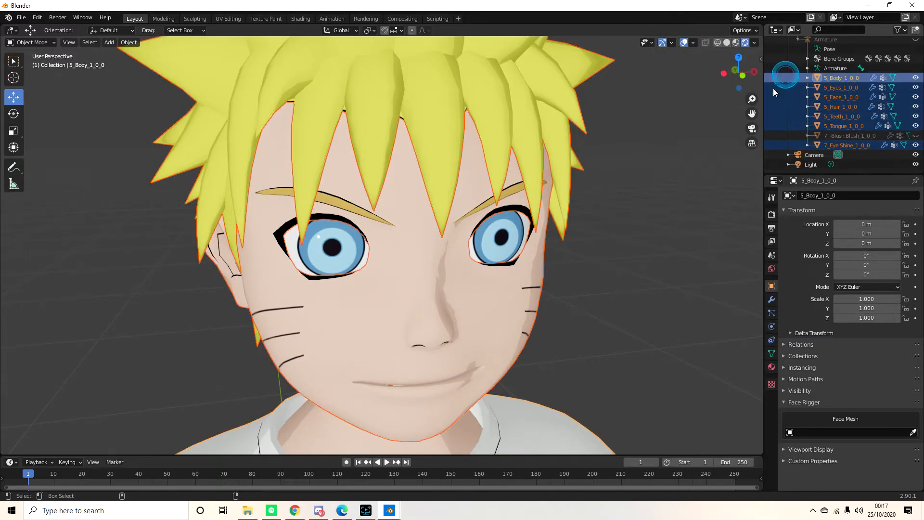
left_click(915, 136)
scroll(388, 270, "down", 1)
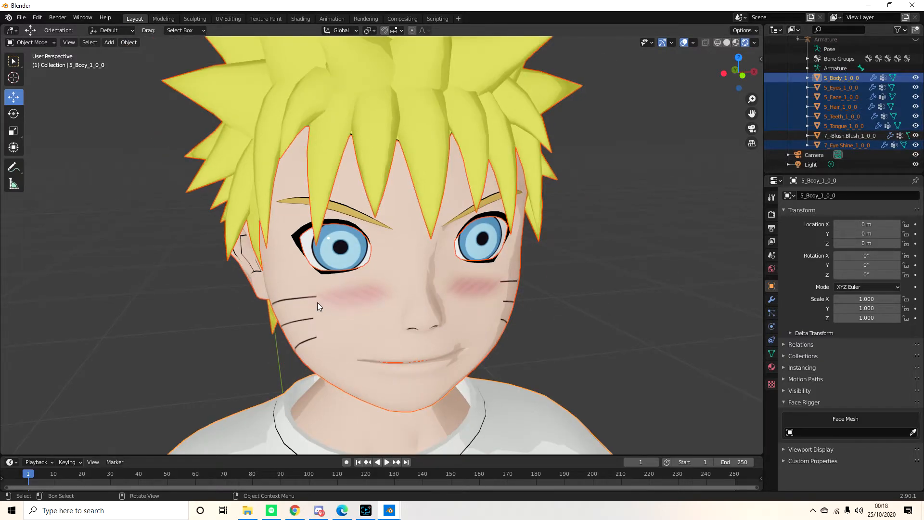
Try to outline the selected meshes by running the Add Outline To Mesh operator with a thickness of 0.10.
key("F3")
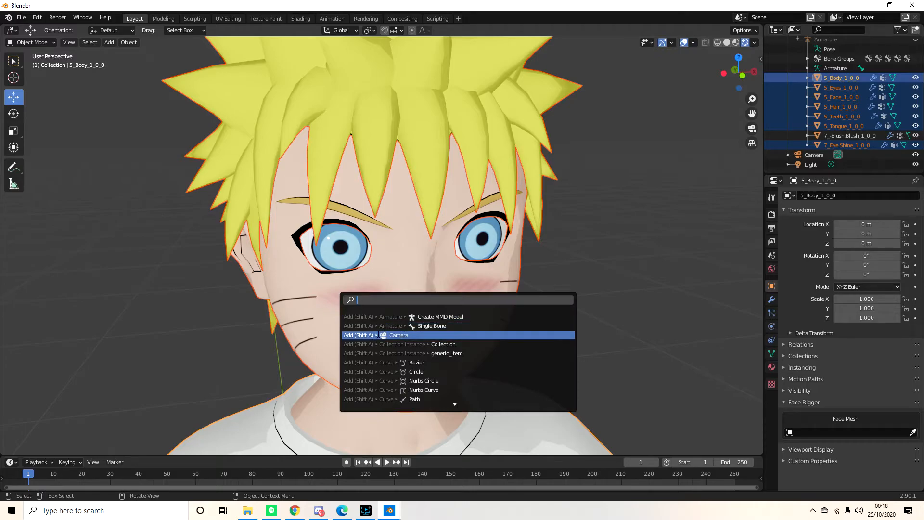
type("ou")
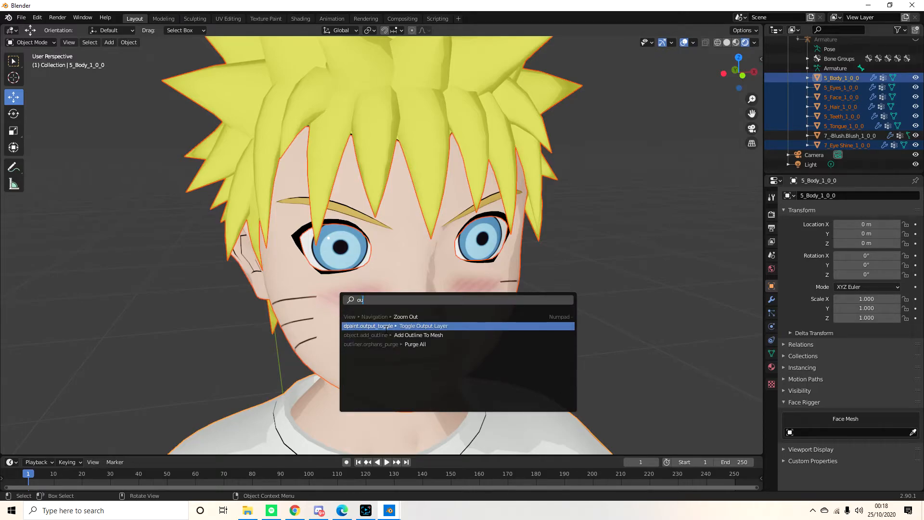
type("t")
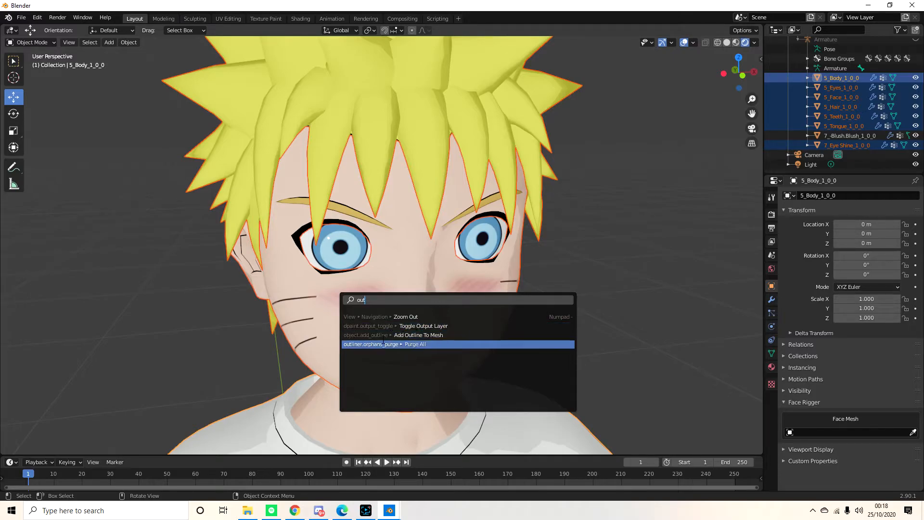
type("l")
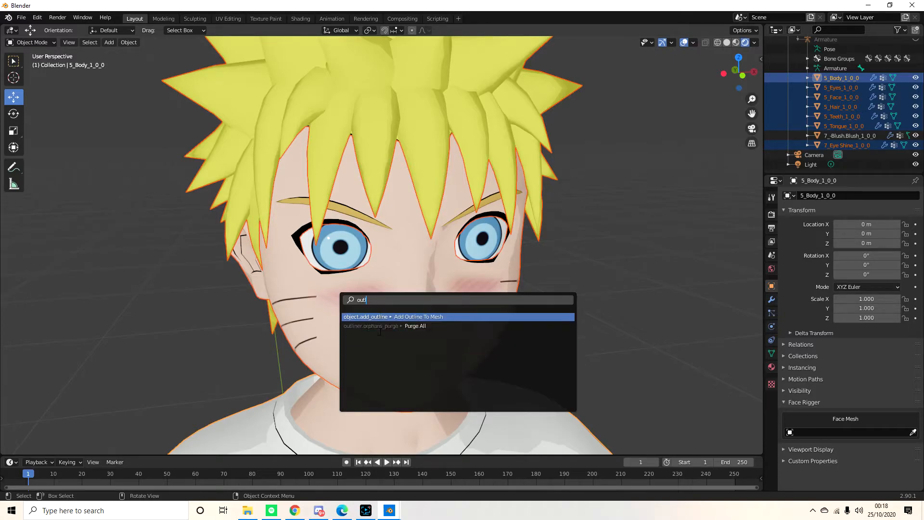
left_click(390, 317)
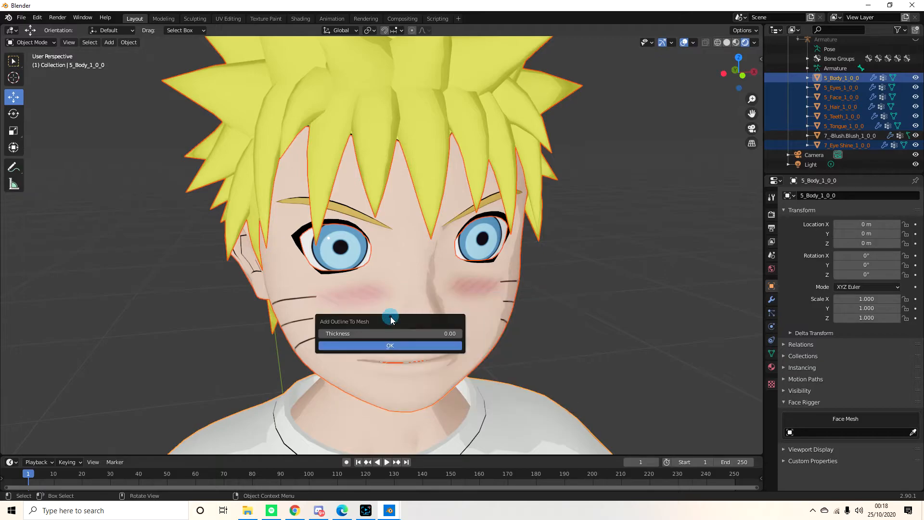
left_click(387, 332)
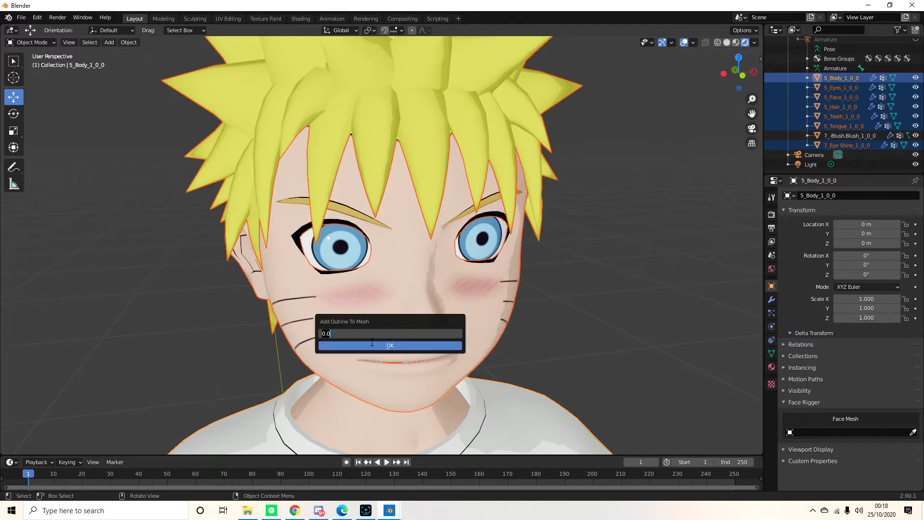
left_click(19, 17)
left_click(438, 334)
left_click(439, 334)
type("1")
key("Return")
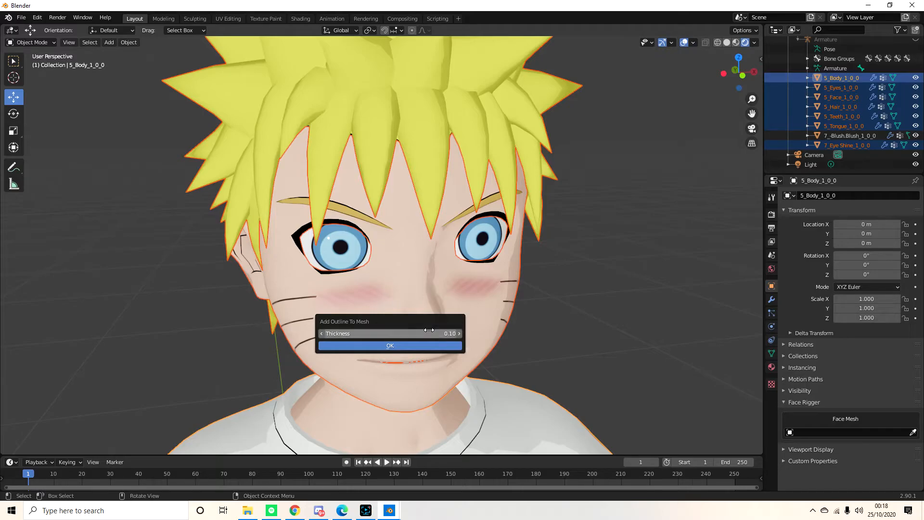
left_click(450, 346)
Try Solidify thicknesses of -0.06 m and 0.04 m on the body mesh's outline.
scroll(435, 205, "down", 10)
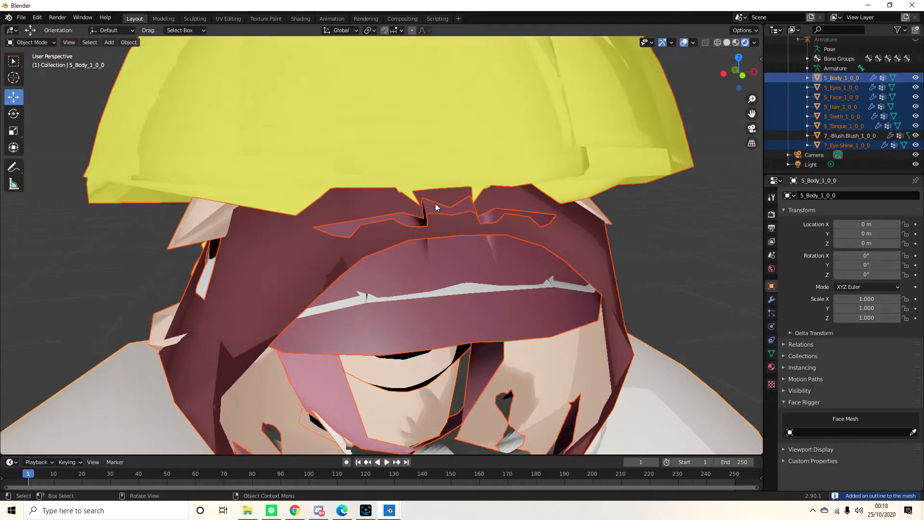
scroll(443, 207, "up", 5)
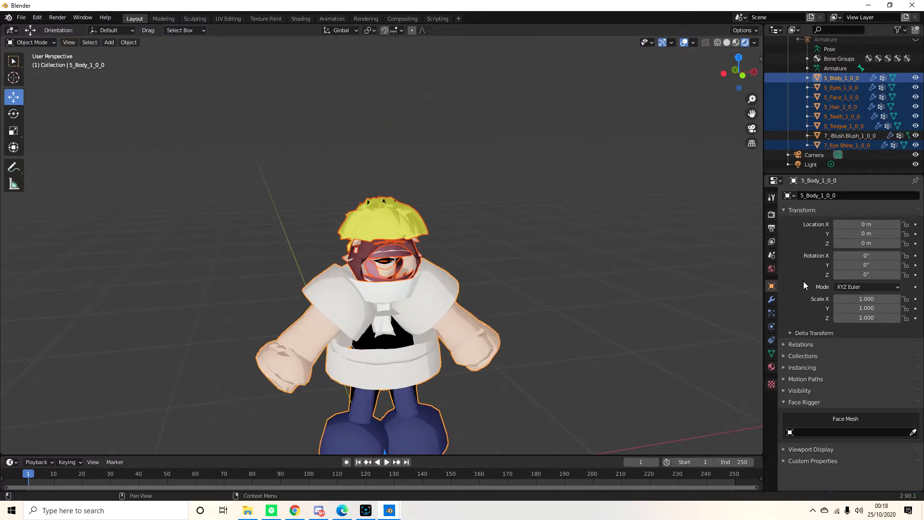
middle_click_drag(394, 301, 339, 325)
scroll(324, 303, "down", 8)
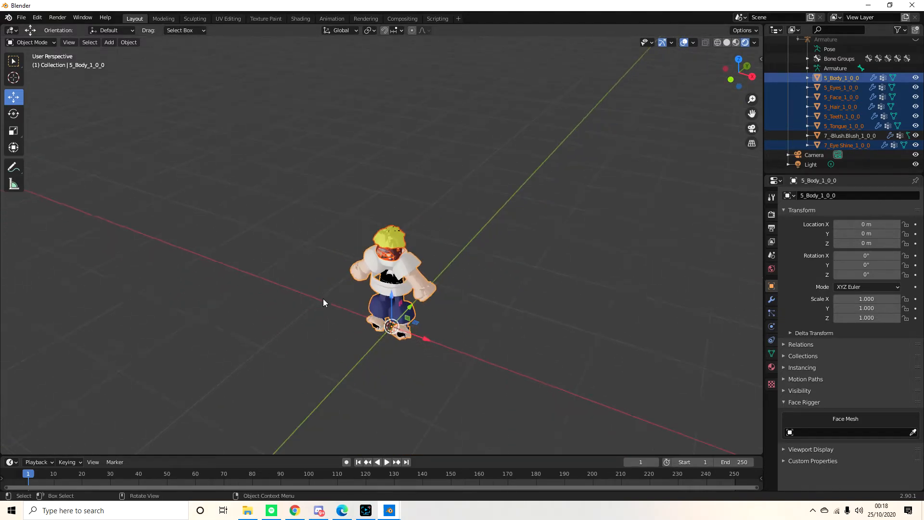
left_click(773, 299)
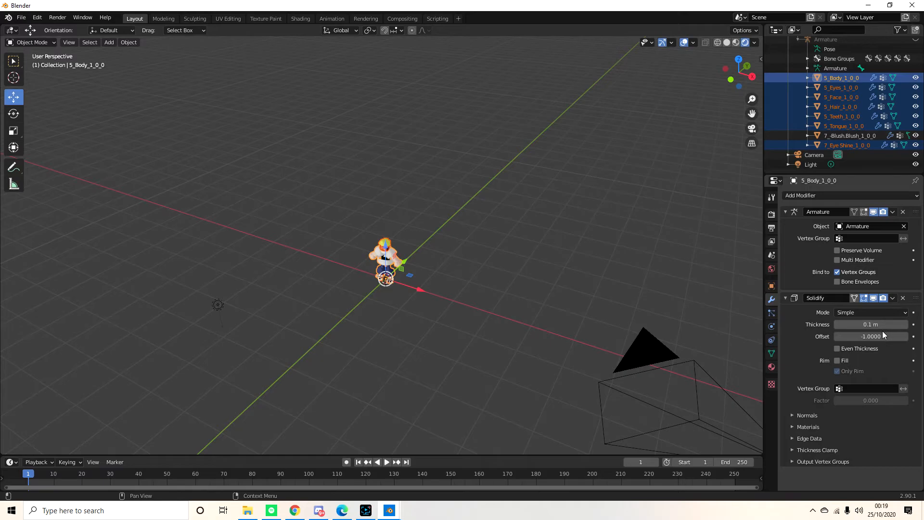
left_click_drag(883, 324, 864, 324)
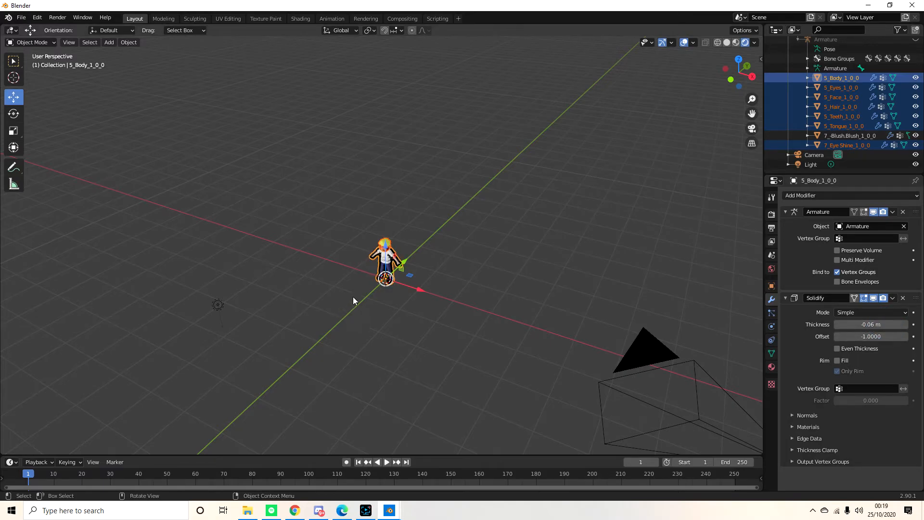
scroll(388, 275, "up", 8)
middle_click_drag(470, 274, 406, 284)
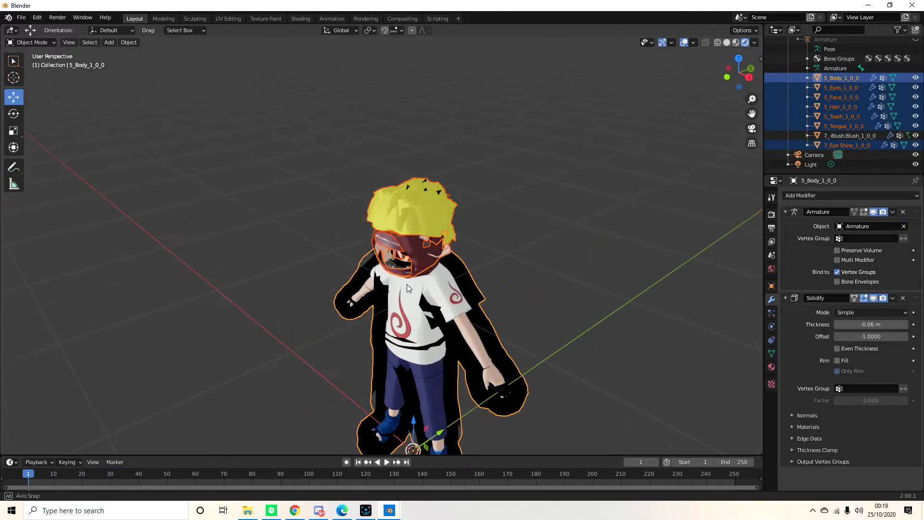
mouse_move(872, 324)
left_mouse_down()
mouse_move(862, 325)
mouse_move(874, 325)
left_mouse_up()
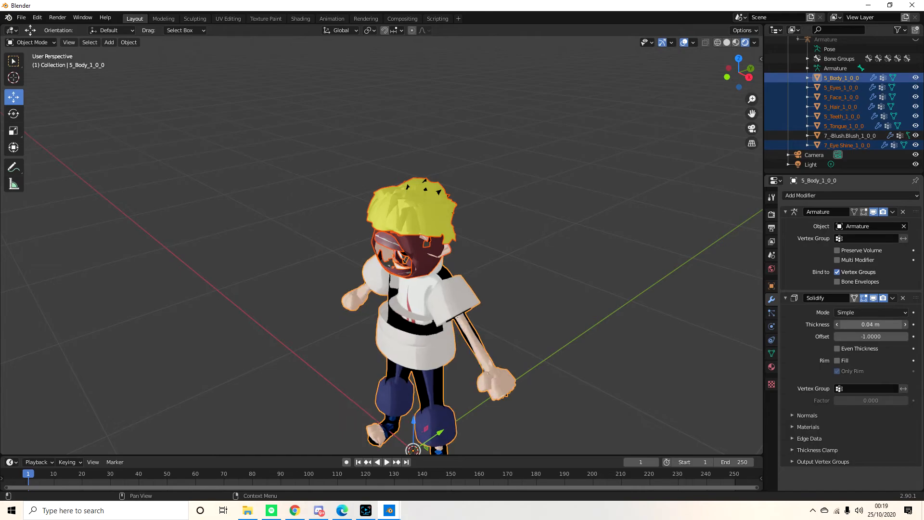
Remove the Solidify modifier from the body, hair and face meshes.
left_click(904, 298)
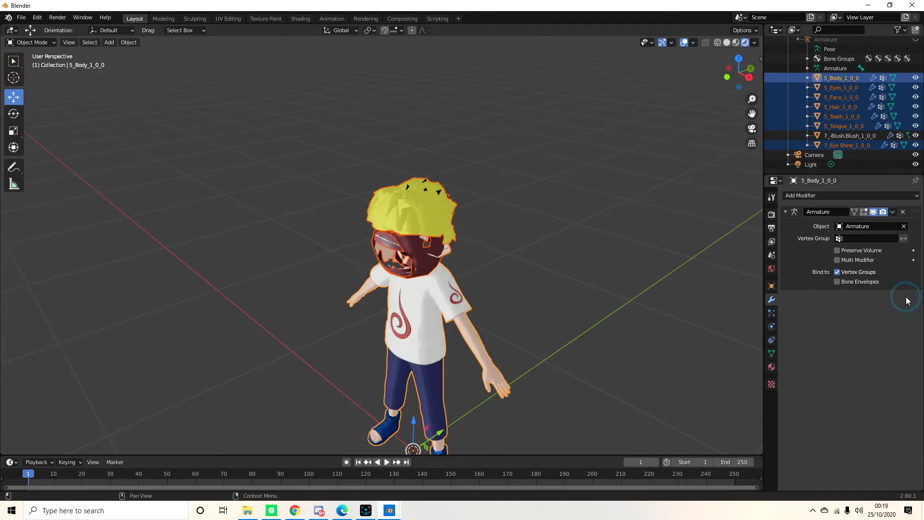
left_click(419, 219)
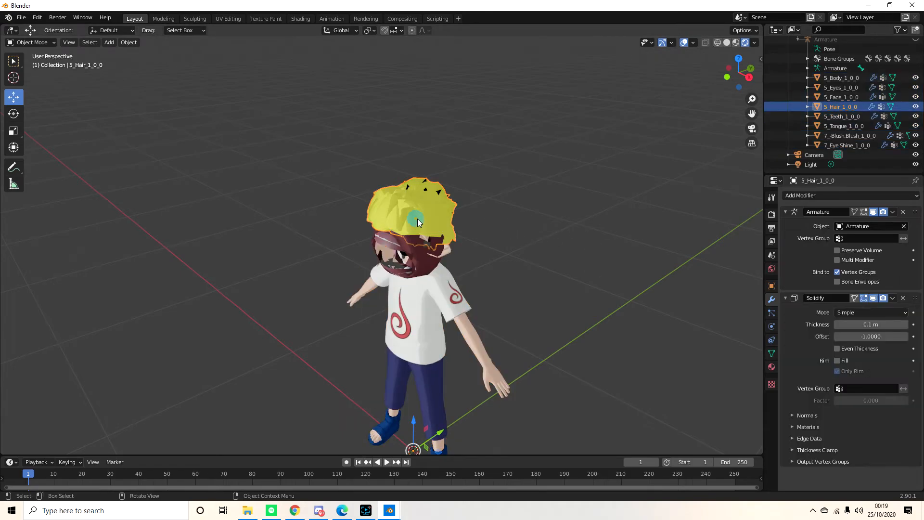
left_click(905, 298)
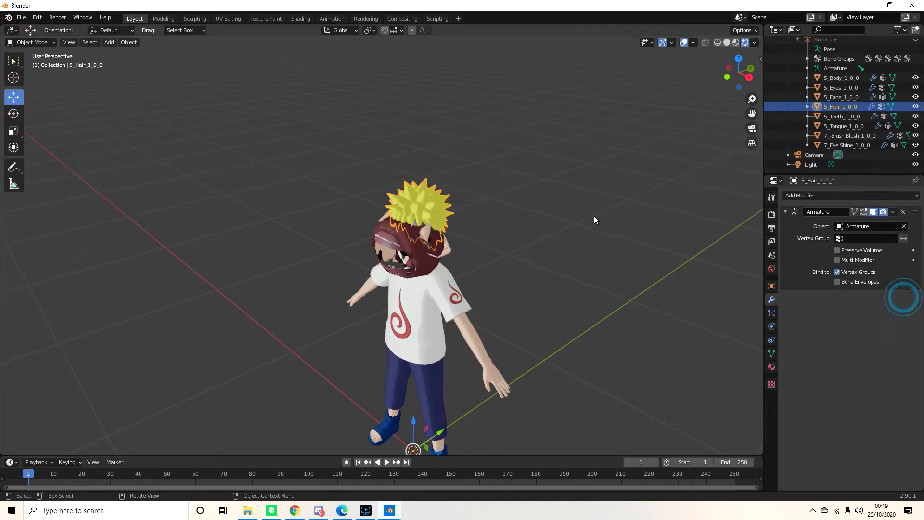
left_click_drag(390, 222, 420, 249)
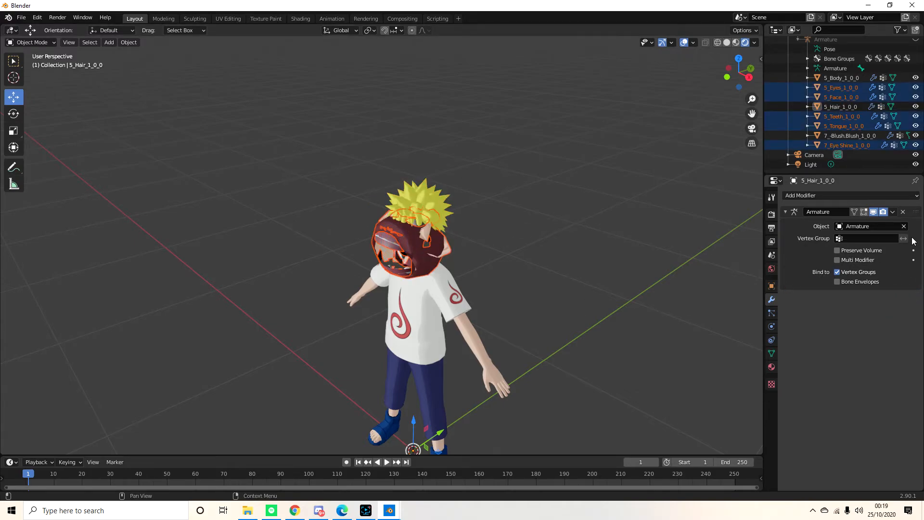
left_click(423, 241)
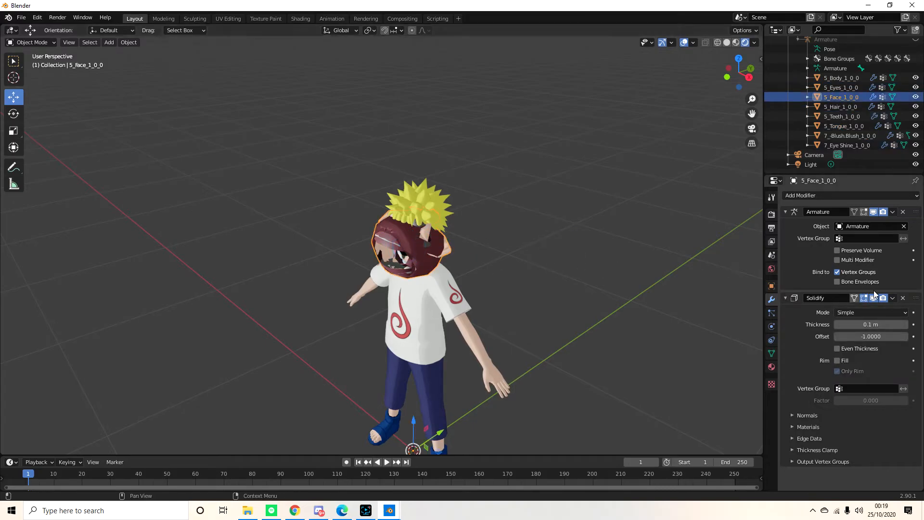
left_click(903, 298)
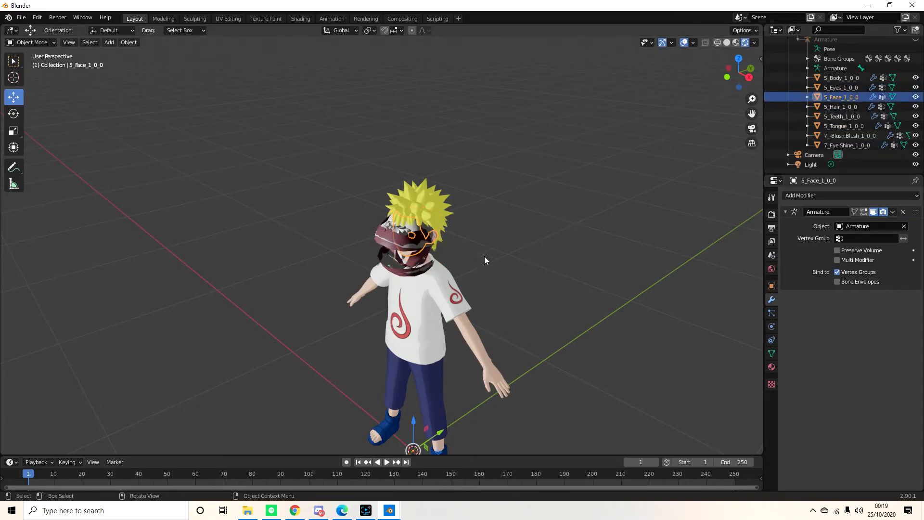
Remove the Solidify modifier from the teeth, eyes, eye shine and tongue meshes.
left_click(388, 249)
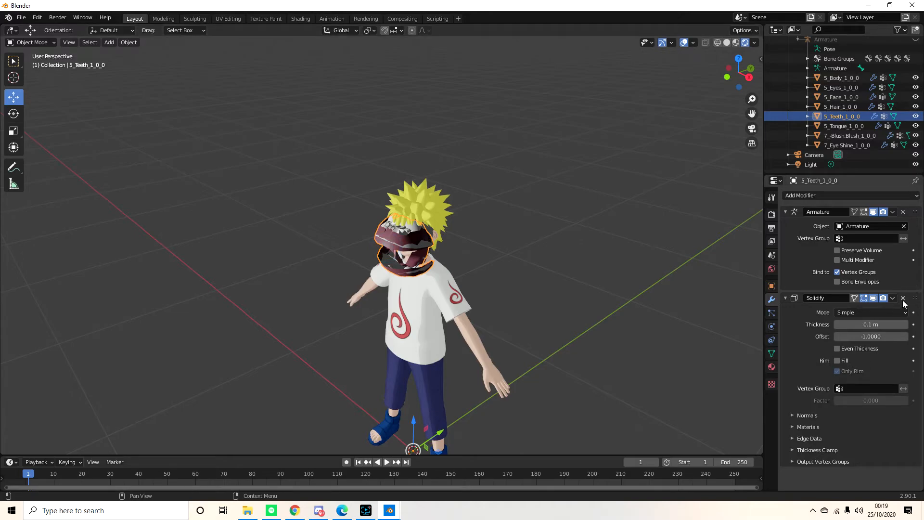
left_click(903, 298)
left_click(420, 238)
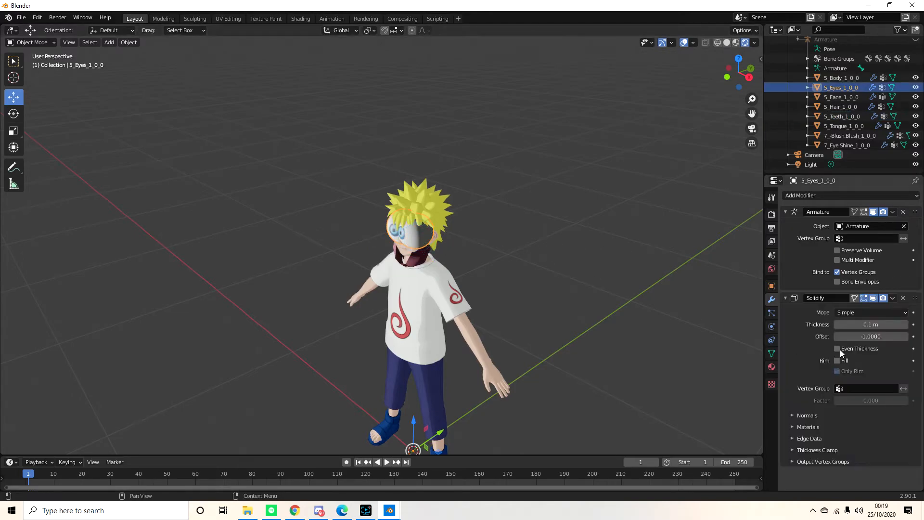
left_click(902, 298)
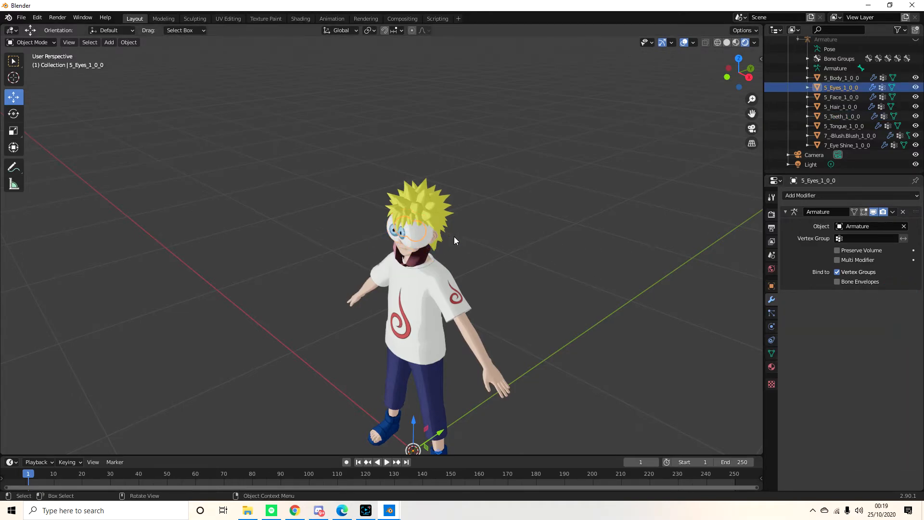
left_click(415, 240)
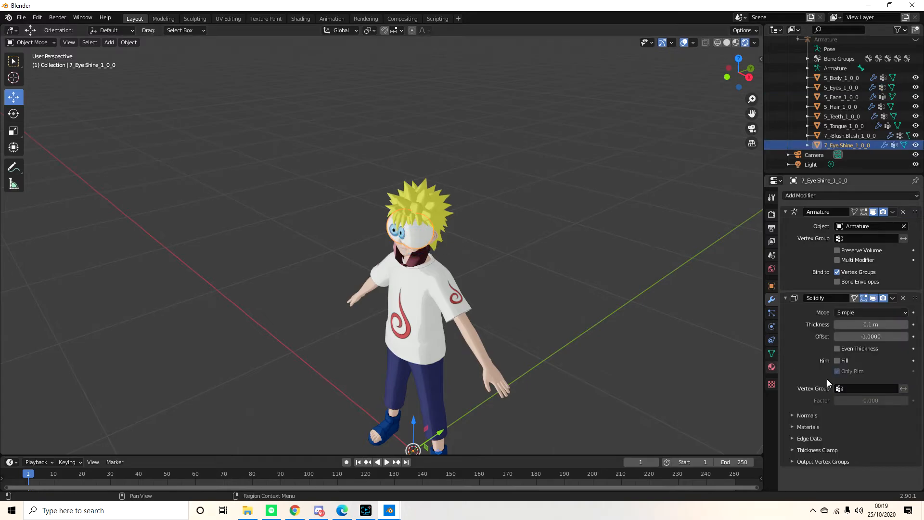
left_click(903, 298)
left_click(424, 260)
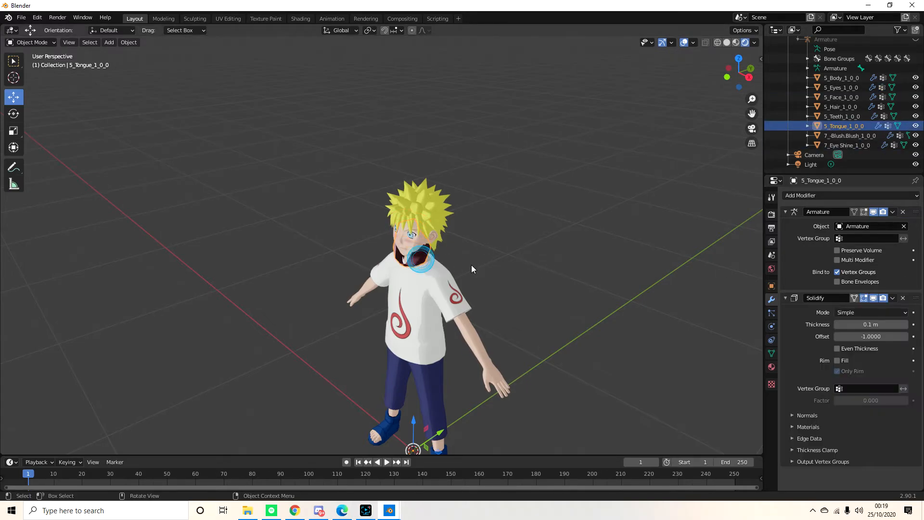
left_click(904, 298)
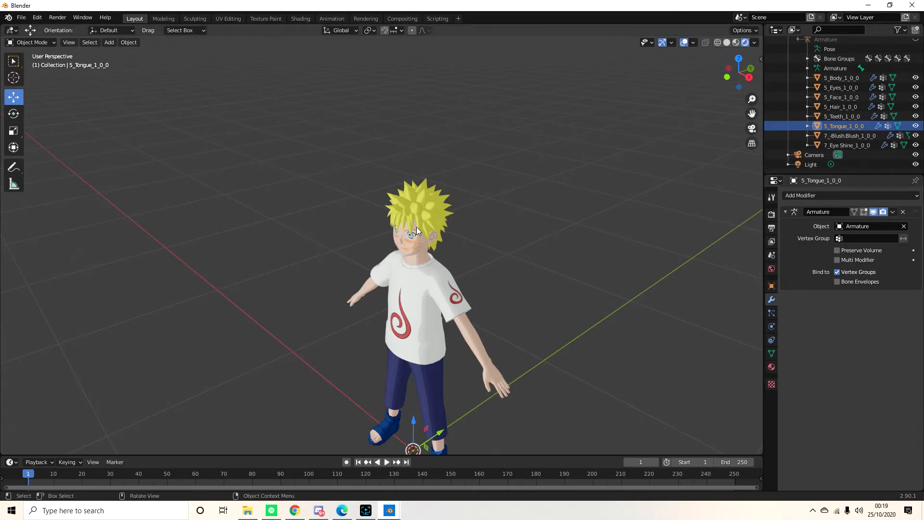
Deselect everything and examine the whole character from the front.
scroll(420, 227, "down", 3)
scroll(420, 227, "up", 5)
middle_click_drag(407, 287, 458, 261)
left_click(535, 237)
scroll(535, 241, "down", 4)
scroll(467, 285, "up", 4)
middle_click_drag(397, 133, 386, 191)
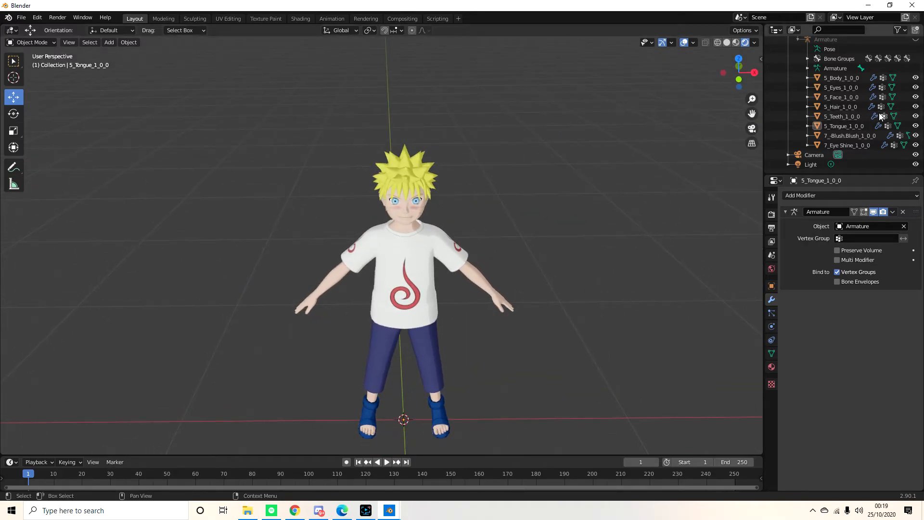
Add an outline with a thickness of 0.001 to all of the character's selected meshes using Add Outline To Mesh.
left_click(797, 146)
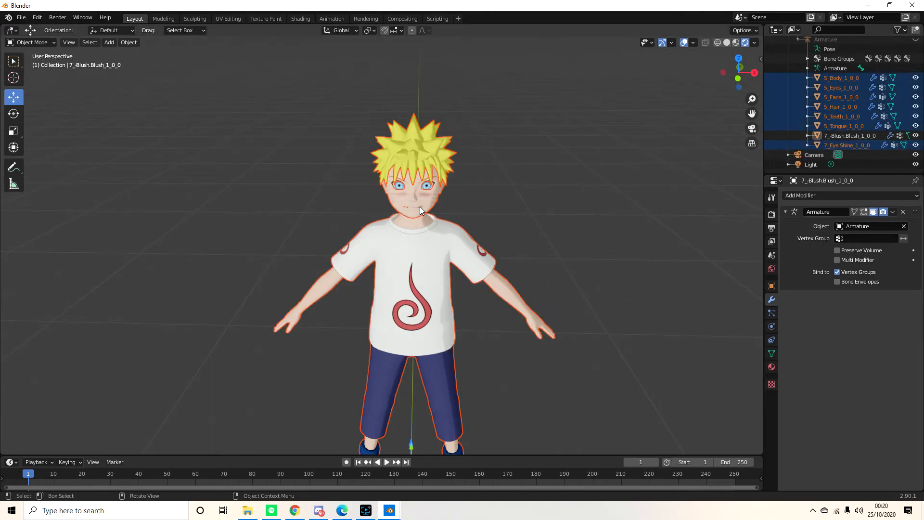
key("F3")
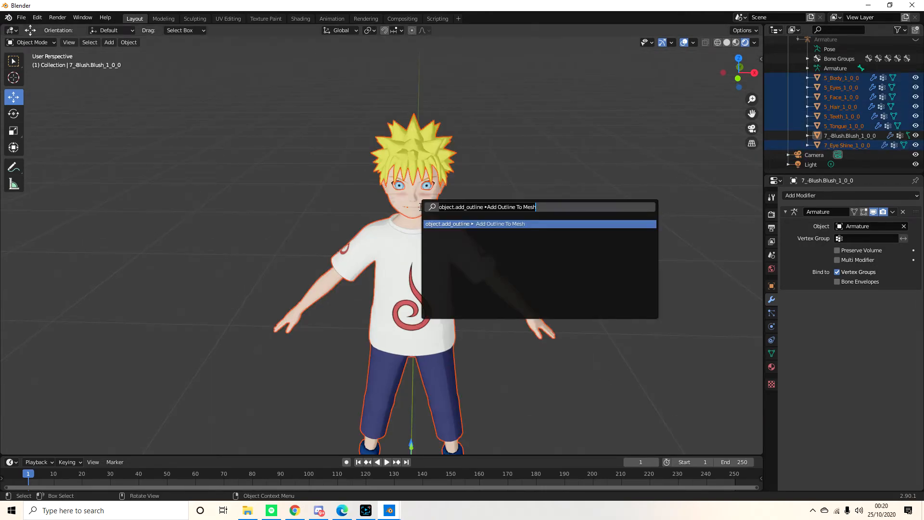
left_click(543, 224)
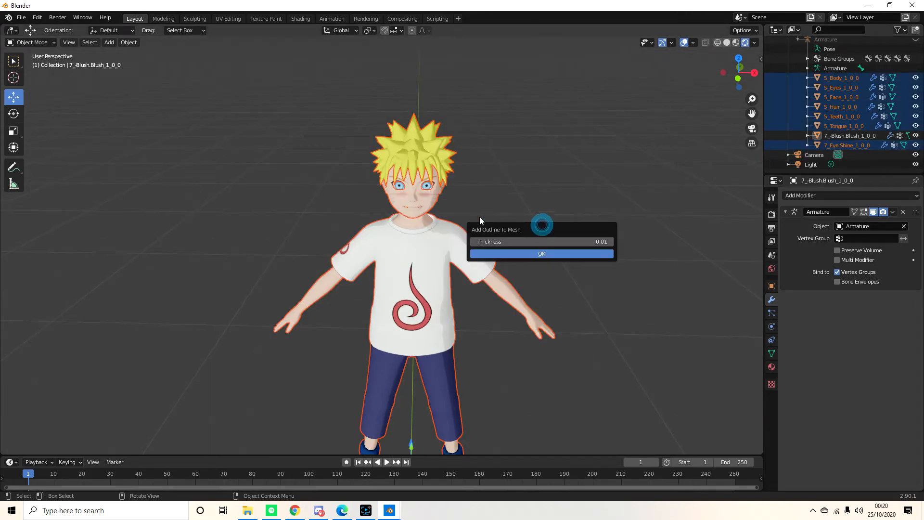
left_click(532, 241)
left_click(484, 241)
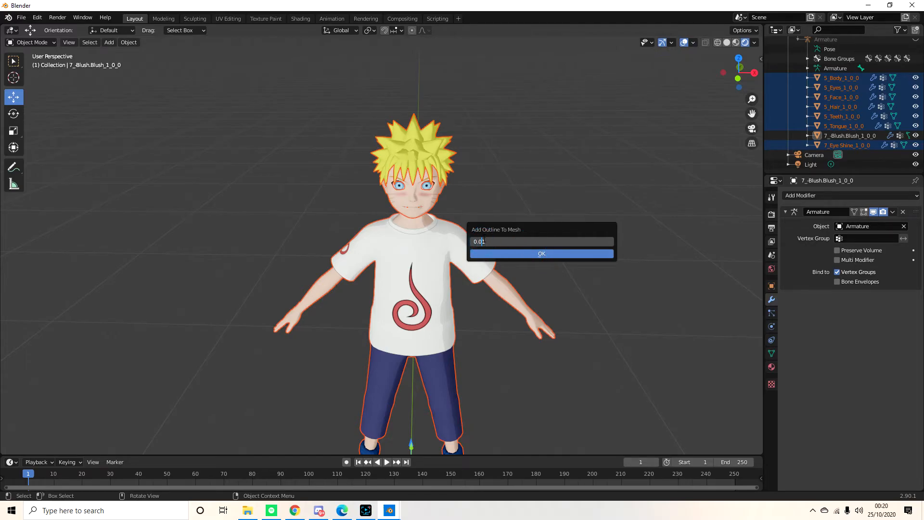
type("0")
key("Return")
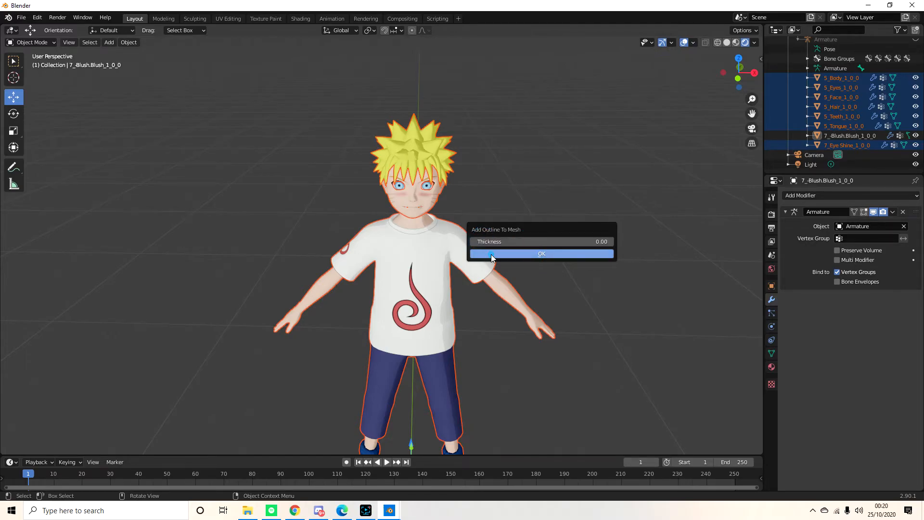
left_click(491, 254)
scroll(361, 246, "up", 5)
left_click(688, 120)
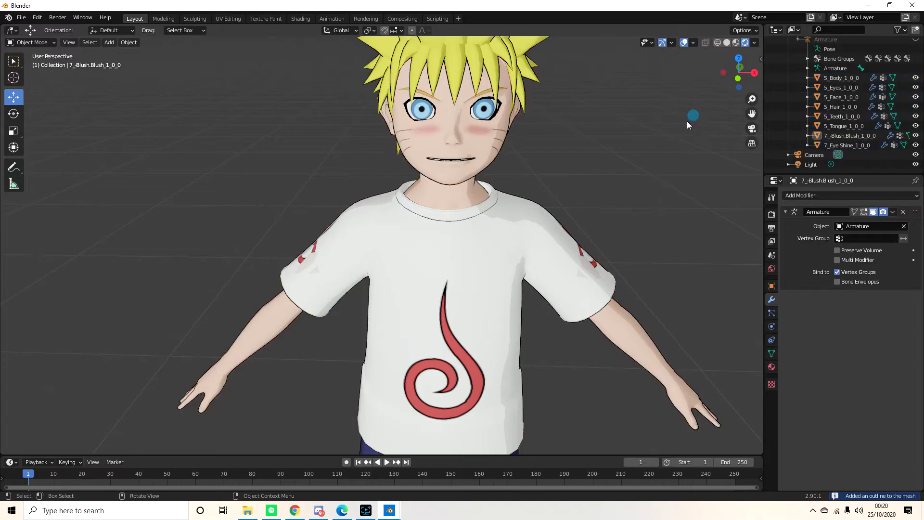
Set the thickness of the eyes mesh's first Solidify modifier to 0.001 m and check the face outlines.
middle_click_drag(581, 149, 550, 143)
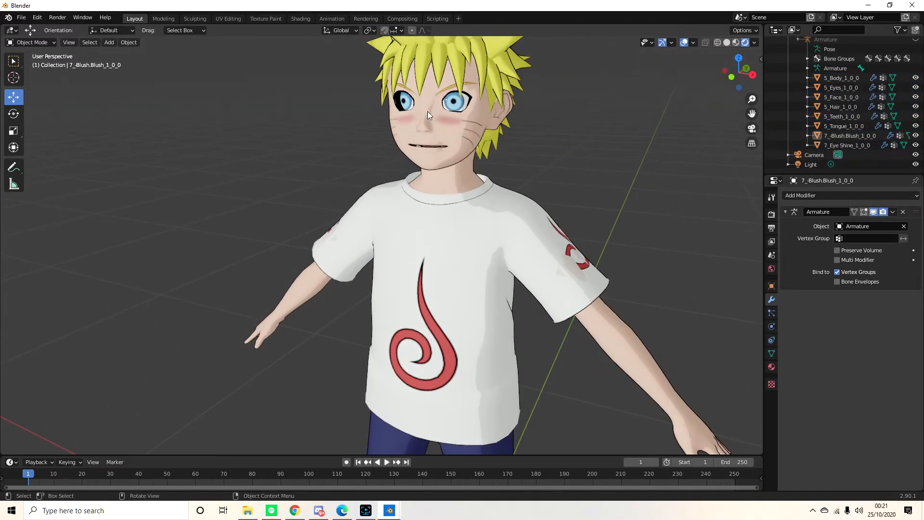
left_click(407, 108)
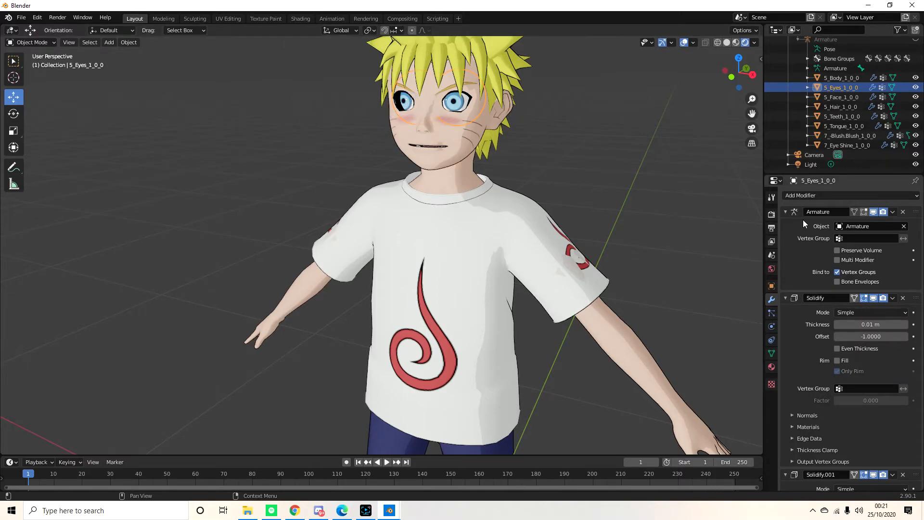
left_click(869, 324)
left_click(846, 326)
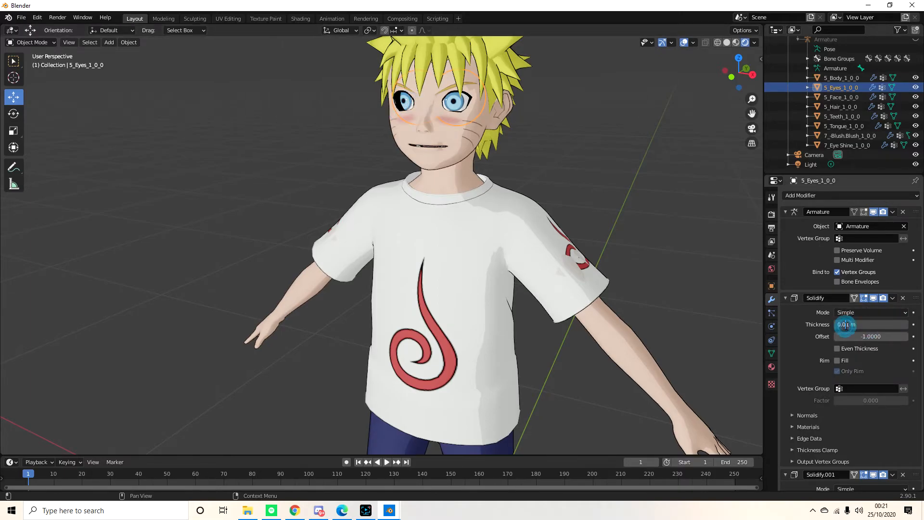
type("0")
key("Return")
middle_click_drag(640, 174, 342, 267)
scroll(478, 99, "up", 3)
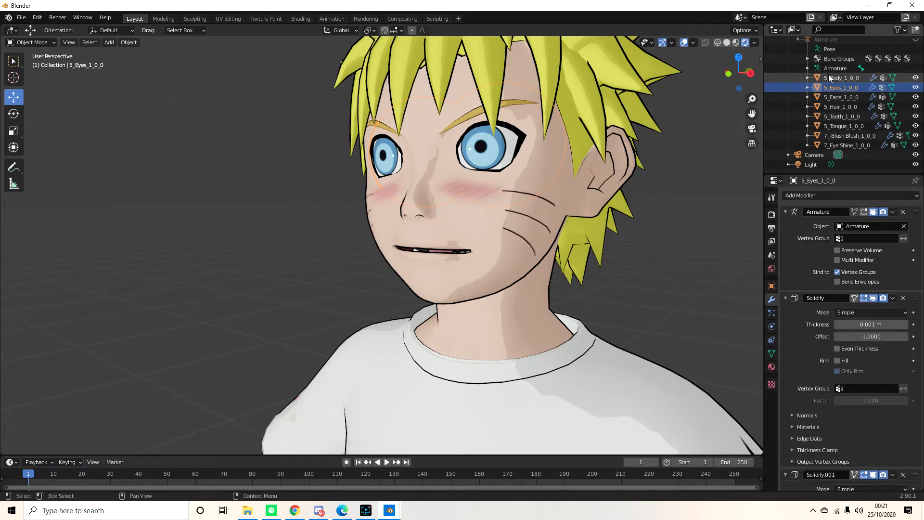
left_click(831, 68)
scroll(729, 120, "down", 5)
middle_click_drag(428, 187, 508, 222)
scroll(492, 183, "up", 4)
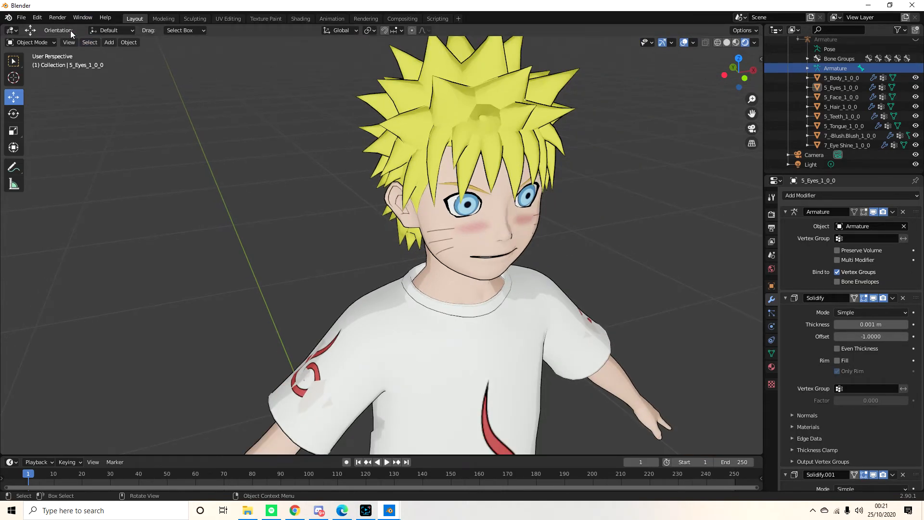
Import the XNALara/XPS model generic_item.mesh from the White Shirt folder.
left_click(22, 18)
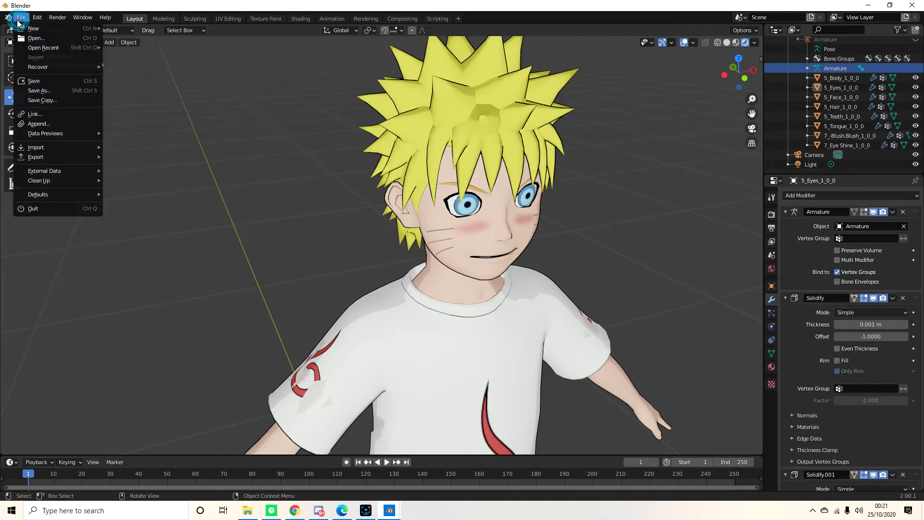
mouse_move(35, 146)
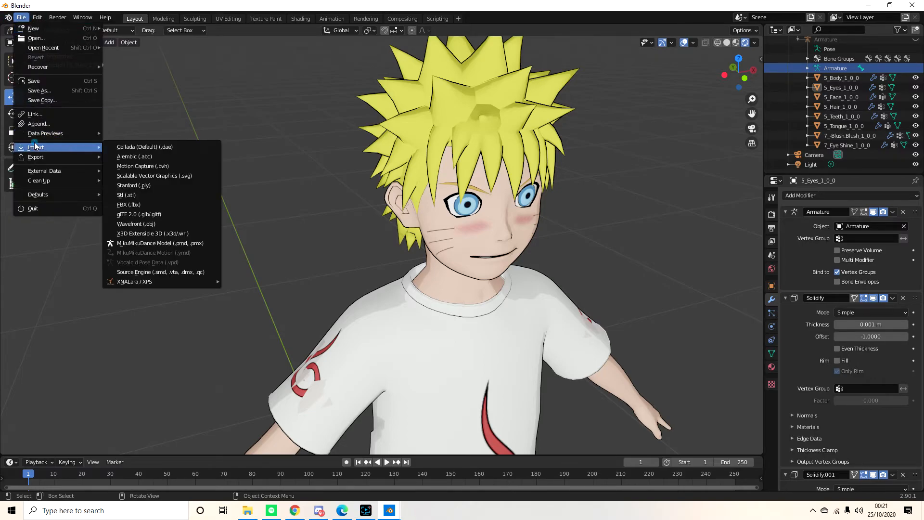
mouse_move(135, 285)
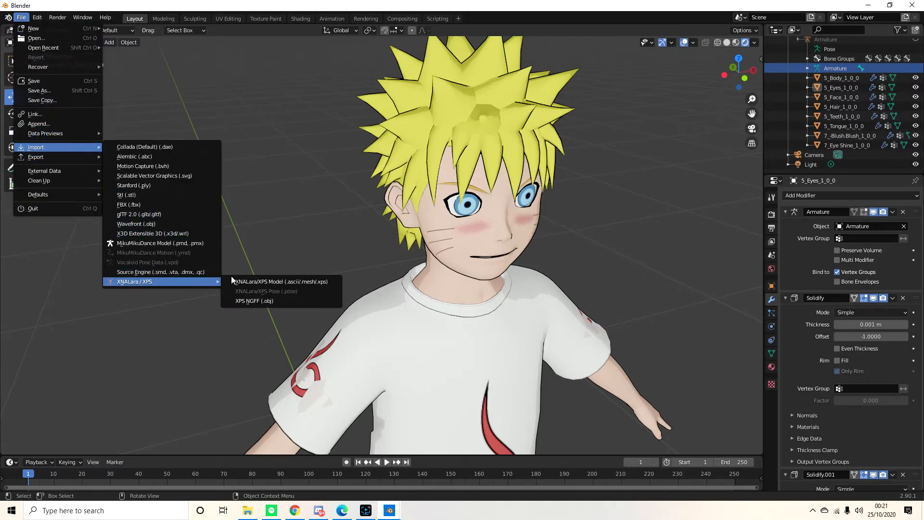
left_click(266, 282)
left_click(382, 184)
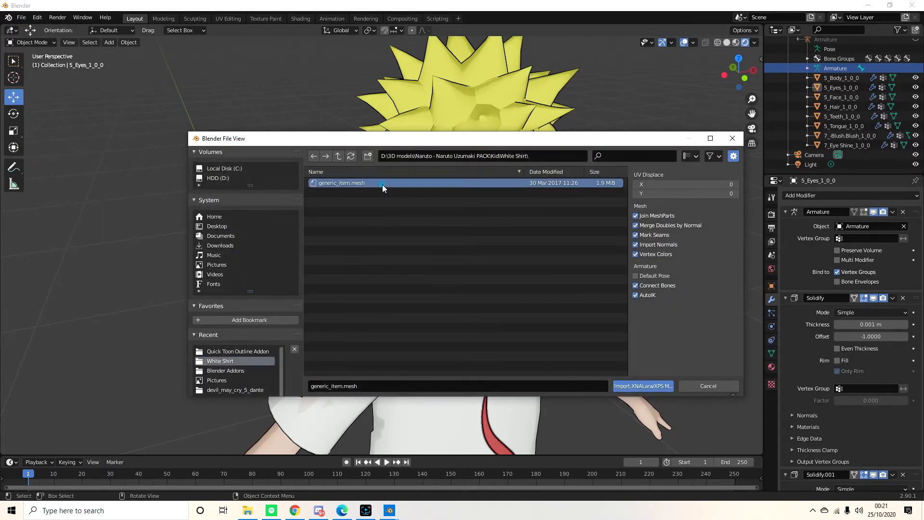
left_click(648, 385)
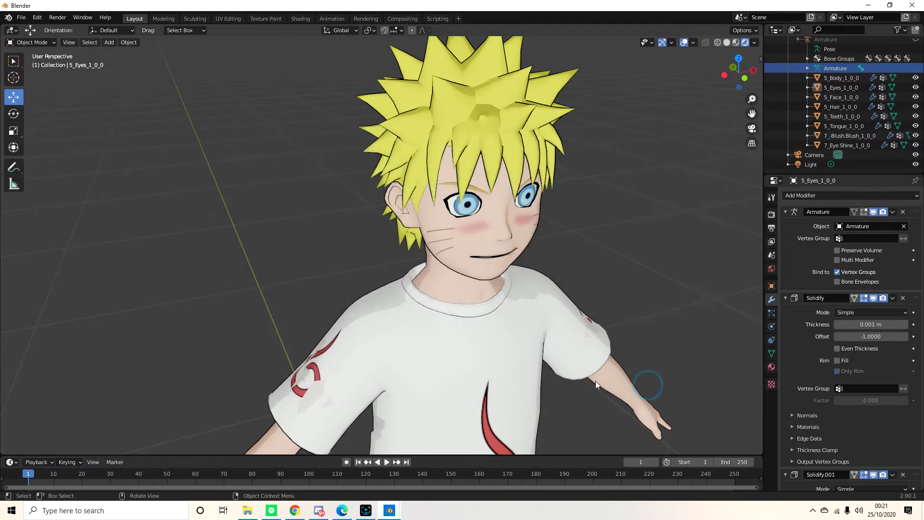
Move the newly imported character about -0.96 m along X, beside the toon-shaded one.
scroll(492, 301, "down", 10)
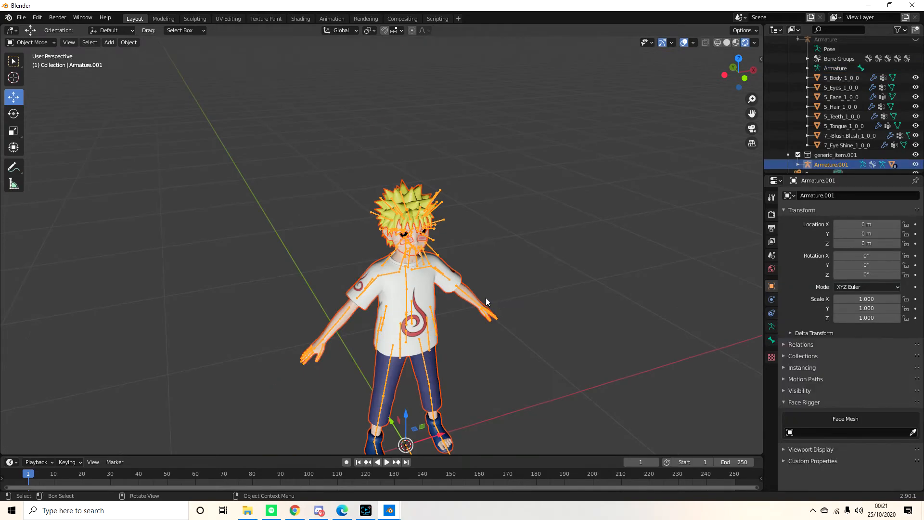
left_click_drag(424, 340, 319, 374)
scroll(306, 262, "up", 4)
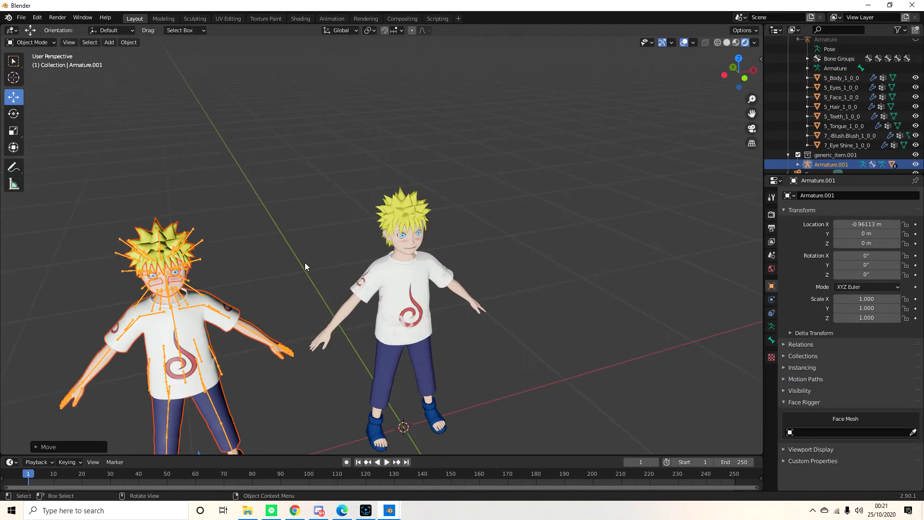
Hide the imported character's armature and frame both characters side by side in front view.
key("KP_1")
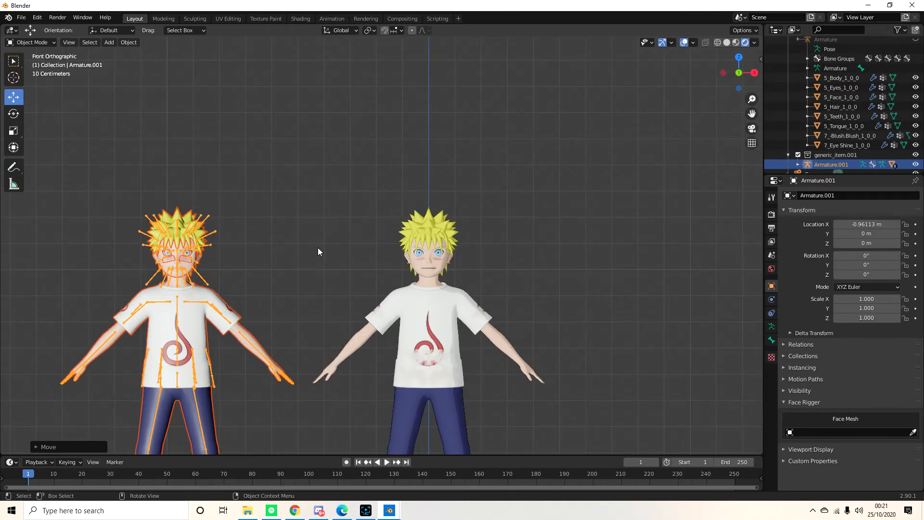
left_click(305, 224)
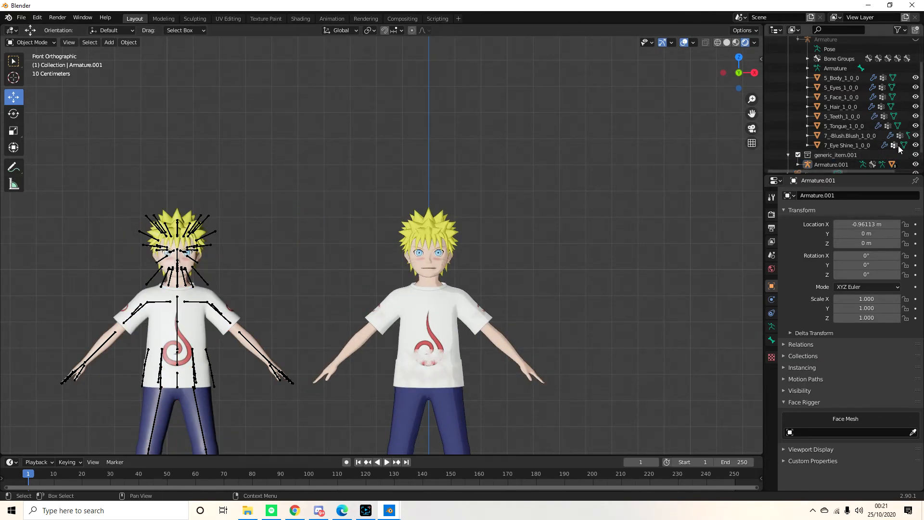
scroll(898, 164, "down", 2)
left_click(916, 145)
scroll(255, 264, "up", 3)
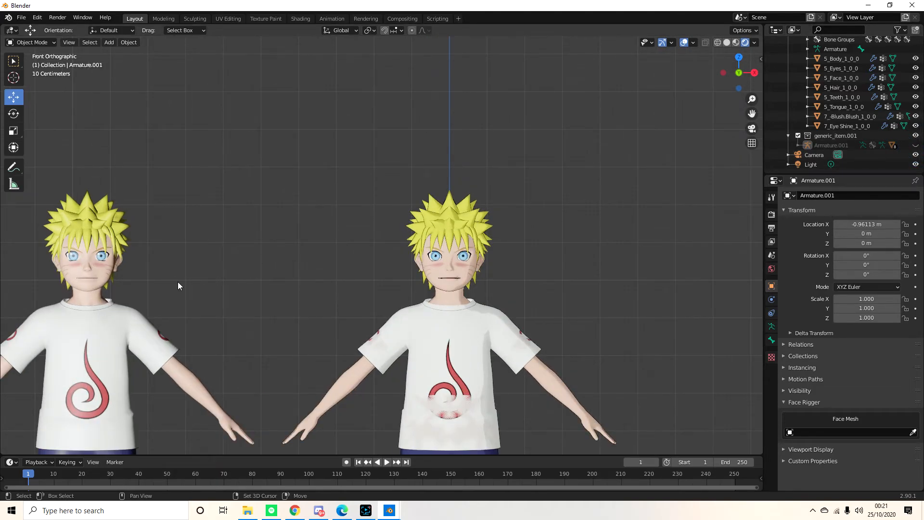
middle_click_drag(220, 294, 327, 177, "shift")
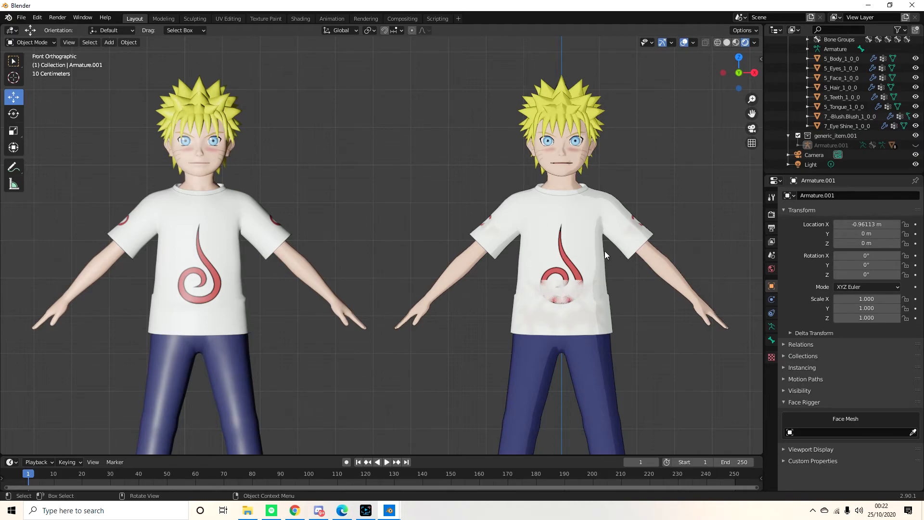
Remove the Solidify modifier from the toon character's body mesh and add its outline again with a thickness of 0.001.
left_click(583, 231)
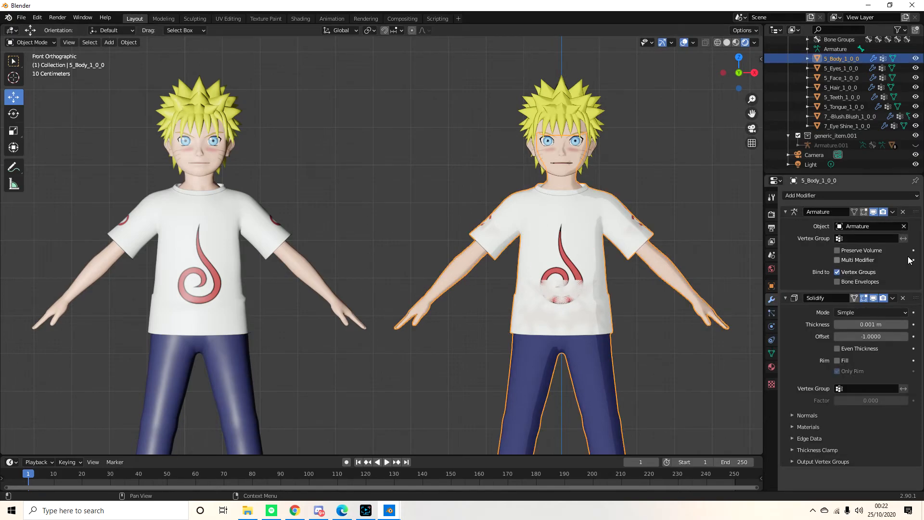
left_click(904, 299)
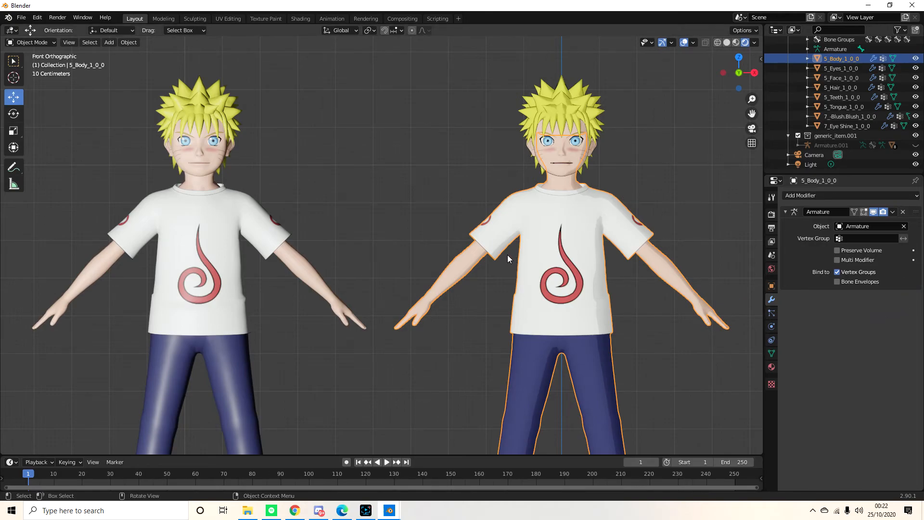
key("F3")
left_click(534, 267)
left_click(529, 286)
key("Return")
left_click(495, 299)
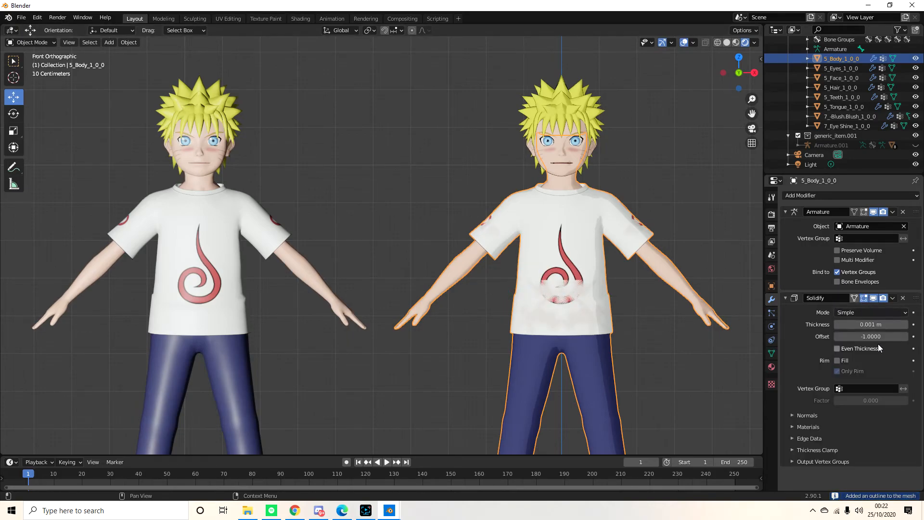
Try a larger Solidify thickness on the body mesh, set it back to 0.001 m and compare both characters' arms.
left_click(851, 325)
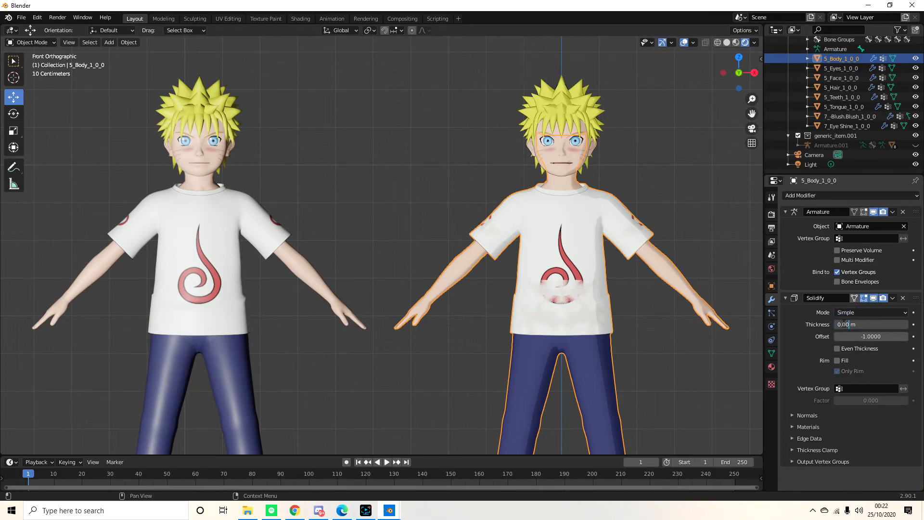
key("Return")
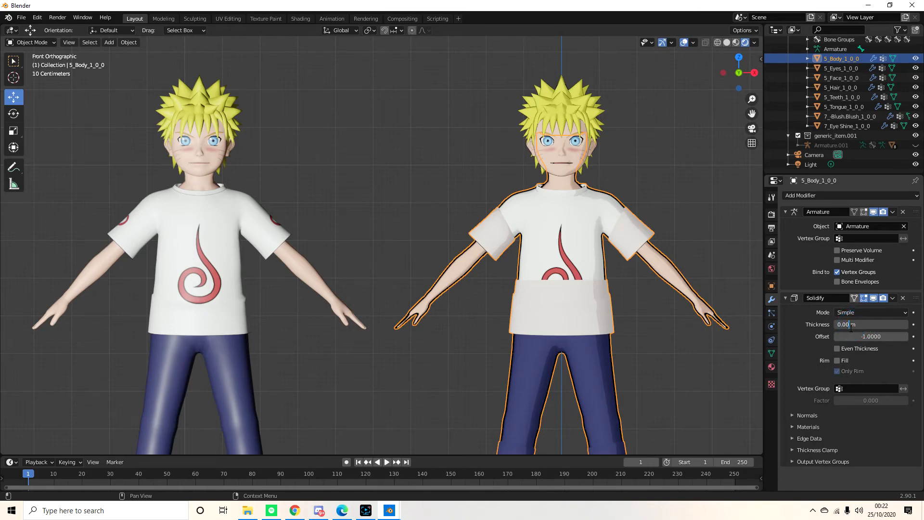
key("Return")
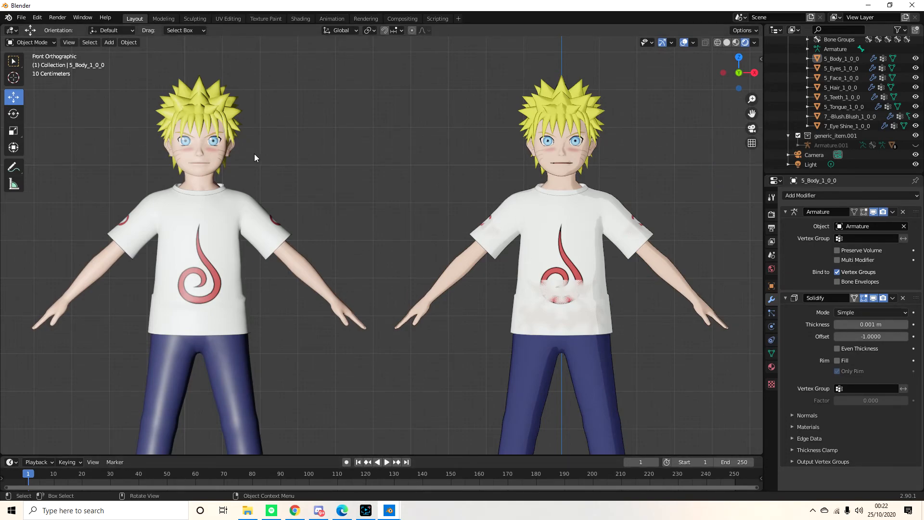
scroll(579, 157, "up", 4)
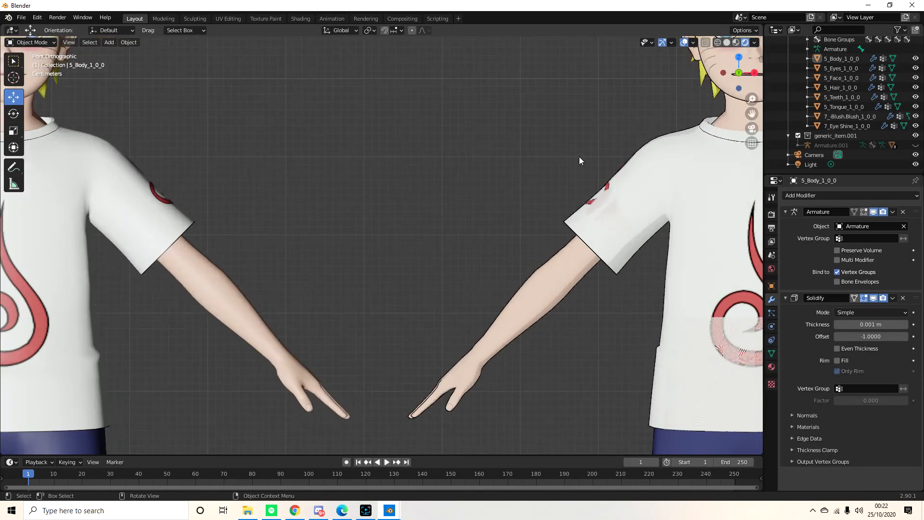
scroll(334, 402, "up", 2)
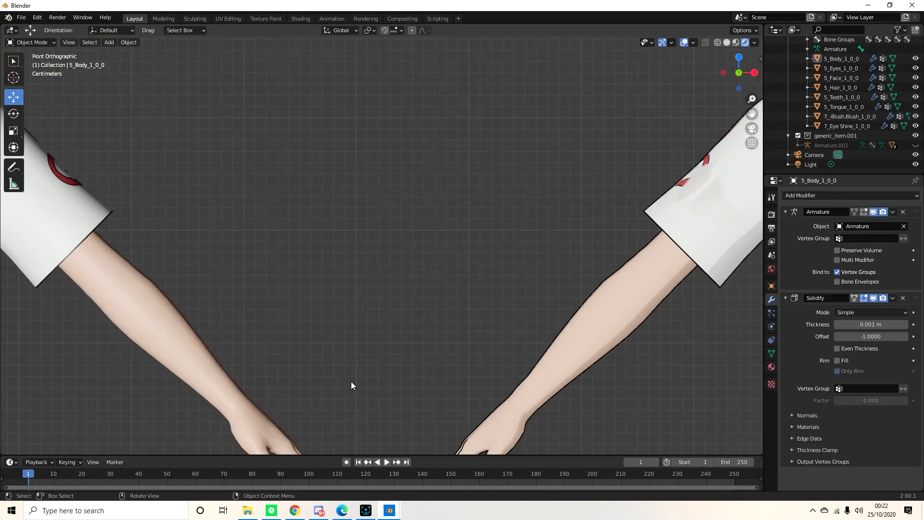
middle_click_drag(365, 369, 377, 194, "shift")
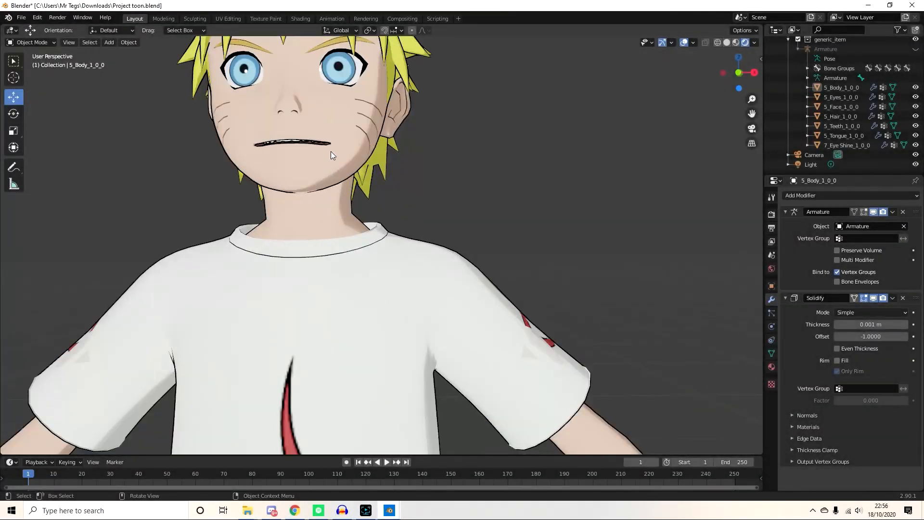
Unhide the character's armature, select it and switch it to Pose Mode.
left_click(331, 155)
middle_click_drag(332, 155, 334, 186)
left_click(835, 78)
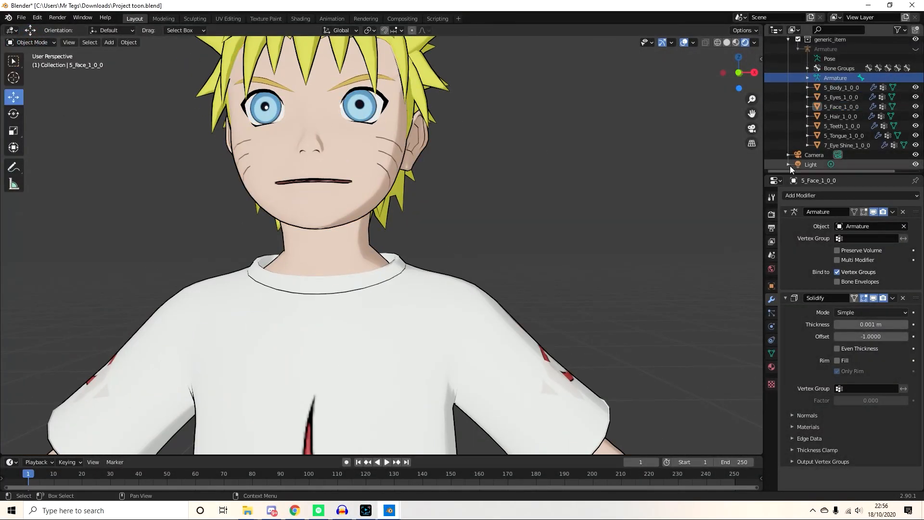
middle_click_drag(842, 117, 811, 117)
left_click(916, 49)
left_click(312, 205)
key("ctrl+Tab")
Pose the head jaw bone to open the character's mouth, return to Object Mode and hide the armature.
middle_click_drag(448, 185, 359, 188)
left_click_drag(370, 161, 375, 190)
middle_click_drag(376, 190, 489, 186)
left_click(568, 64)
left_click(916, 49)
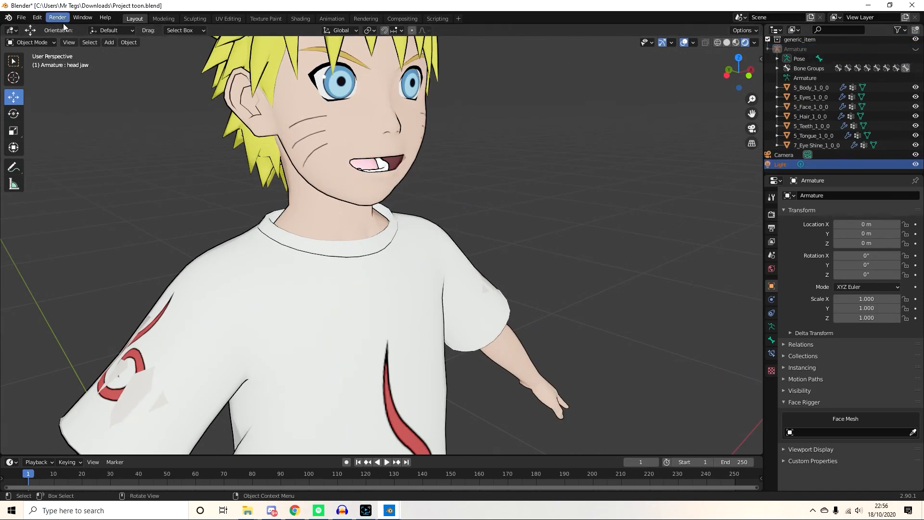
Move the light in front of the character to about X 0.35 m, Y -2.74 m, Z 0.94 m.
left_click(781, 165)
key("g")
left_click(244, 307)
middle_click_drag(443, 364, 379, 367)
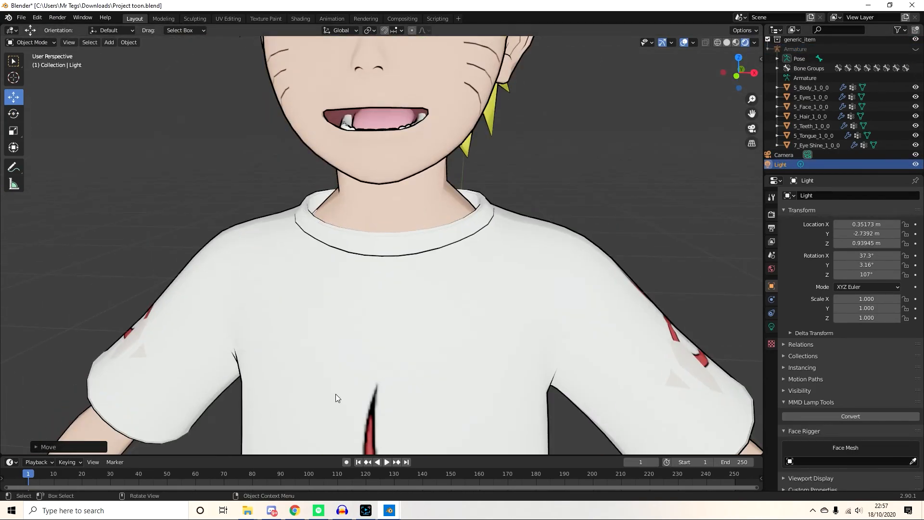
Select the body mesh and examine the open-mouthed character's shading and outlines from several angles.
scroll(379, 367, "down", 4)
middle_click_drag(732, 341, 643, 337)
left_click(621, 339)
middle_click_drag(407, 354, 472, 353)
scroll(472, 354, "down", 2)
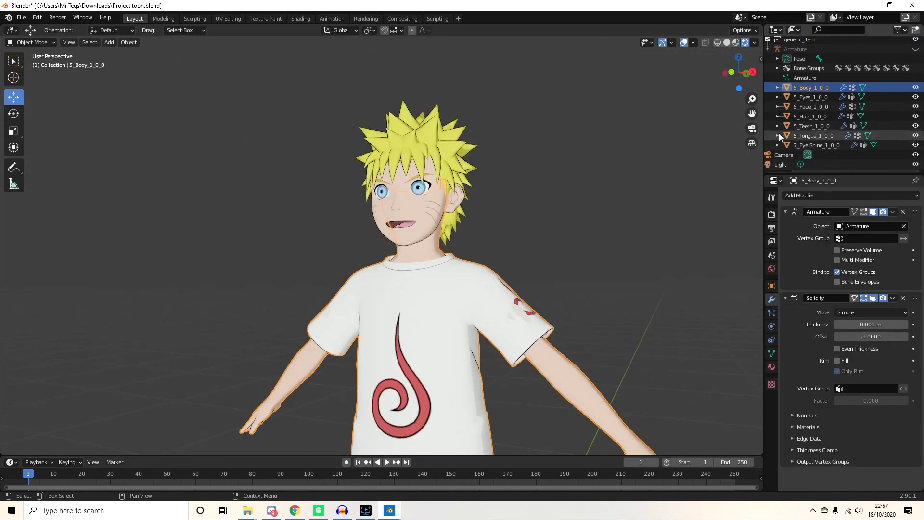
Unhide the character's armature, select it and switch it to Pose Mode for rotating bones.
left_click(916, 49)
left_click(795, 49)
left_click(13, 114)
key("ctrl+Tab")
Rotate the right arm bones to bend the elbow and bring the forearm across the chest.
left_click(283, 391)
left_click_drag(283, 374, 275, 337)
left_click_drag(301, 358, 357, 357)
middle_click_drag(139, 347, 224, 344)
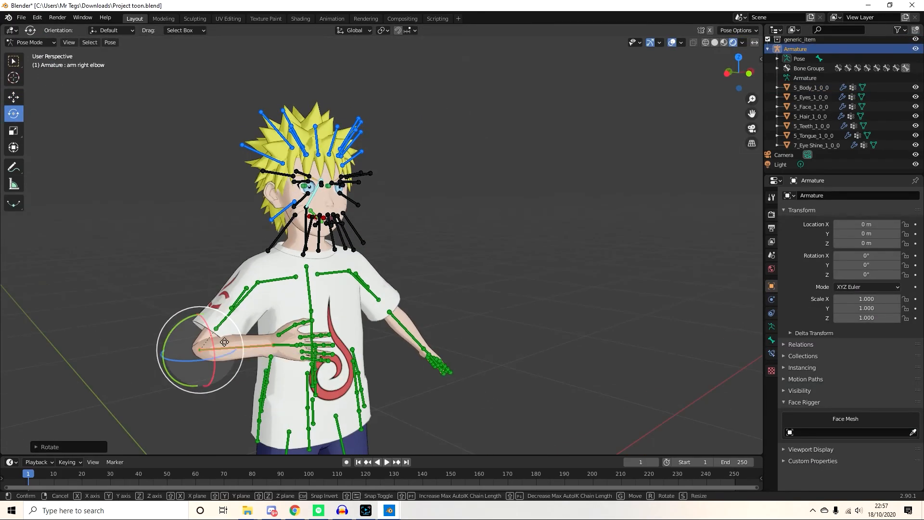
Select the matching finger bones of the character's right hand and rotate them to start curling the fingers.
scroll(164, 328, "up", 4)
left_click(190, 278)
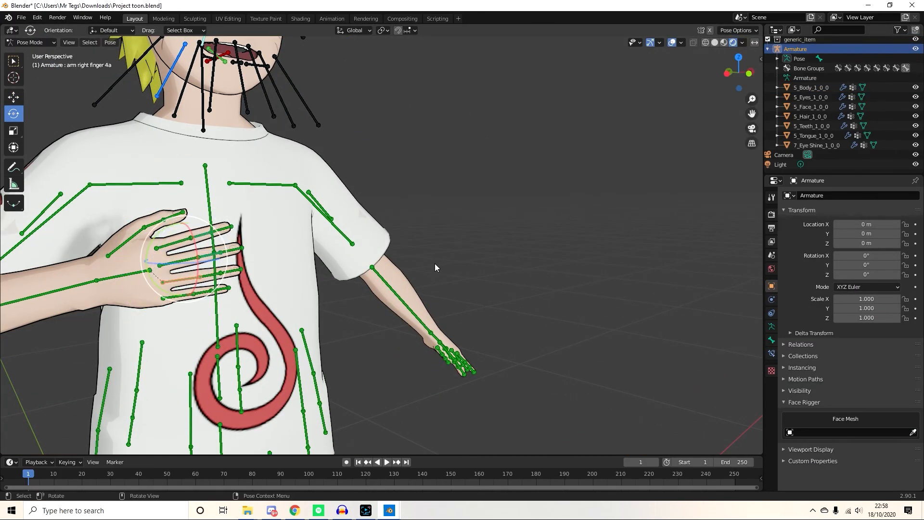
left_click(215, 275, "shift")
left_click(203, 292, "shift")
left_click_drag(215, 270, 241, 270)
Rotate the outer finger bones of the right hand inward to close the fingers into a fist.
middle_click_drag(270, 271, 272, 244)
left_click(220, 248)
left_click(213, 227, "shift")
left_click(225, 258)
left_click(203, 246)
left_click_drag(275, 270, 295, 268)
Rotate the right thumb bones, including the tip bone, to raise the thumb above the fist.
left_click(261, 216)
left_click_drag(232, 193, 221, 218)
middle_click_drag(281, 196, 263, 186)
left_click(262, 186)
left_click(233, 210)
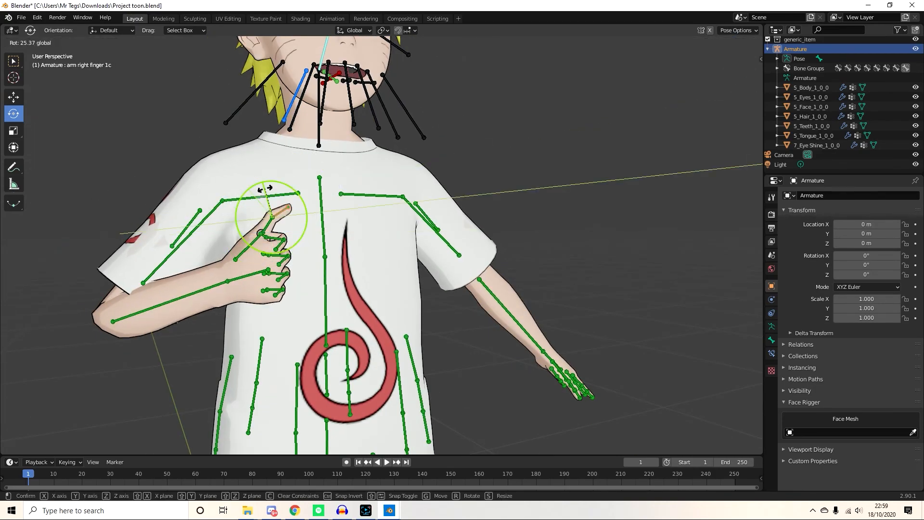
scroll(187, 276, "up", 3)
left_click_drag(199, 263, 205, 277)
Reposition the right hand's little finger bone to tighten it against the fist.
left_click(194, 330)
left_click_drag(205, 322, 241, 310)
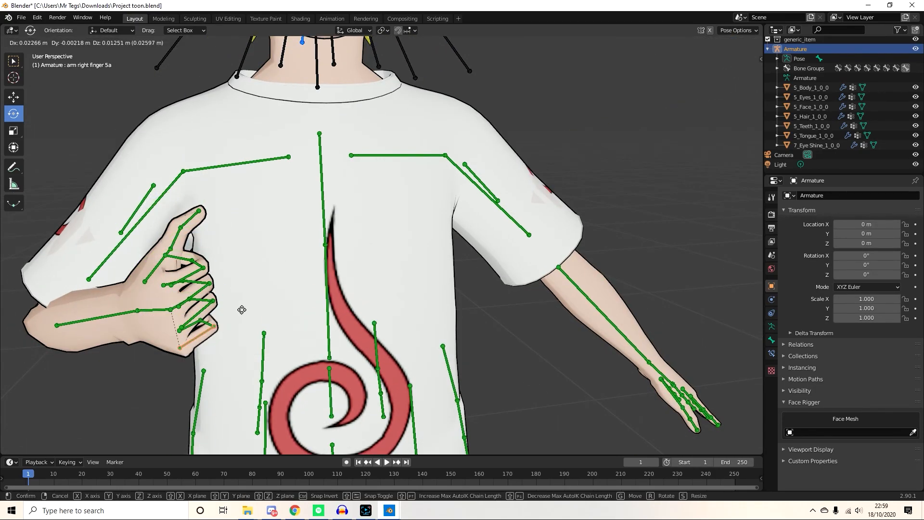
middle_click_drag(241, 310, 284, 308)
left_click(139, 317)
left_click_drag(133, 332, 167, 324)
Refine the right hand's thumb and finger bones to improve the thumbs-up from several viewing angles.
left_click(184, 216)
left_click_drag(142, 207, 135, 228)
middle_click_drag(200, 243, 288, 237)
left_click(233, 295)
left_click(13, 97)
left_click_drag(260, 297, 309, 295)
left_click_drag(115, 223, 166, 221)
left_click(231, 321)
left_click_drag(229, 348, 292, 359)
Undo the last bone change and readjust the right hand in front of the chest.
middle_click_drag(376, 299, 274, 294)
scroll(313, 289, "down", 3)
left_click(354, 266)
key("ctrl+z")
left_click_drag(366, 261, 428, 241)
Move and rotate the remaining right hand bones to finish the thumbs-up in front of the chest.
middle_click_drag(429, 217, 270, 240)
left_click(408, 350)
key("r")
left_click(343, 293)
left_click_drag(361, 268, 354, 268)
left_click(345, 295)
left_click_drag(372, 304, 343, 332)
left_click(369, 352)
left_click(13, 113)
left_click(346, 299)
key("g")
left_click(340, 331)
Check the thumbs-up pose in Object Mode and return the armature to Pose Mode.
middle_click_drag(356, 270, 402, 331, "shift")
left_click(32, 43)
left_click(31, 53)
scroll(298, 216, "up", 1)
key("alt+h")
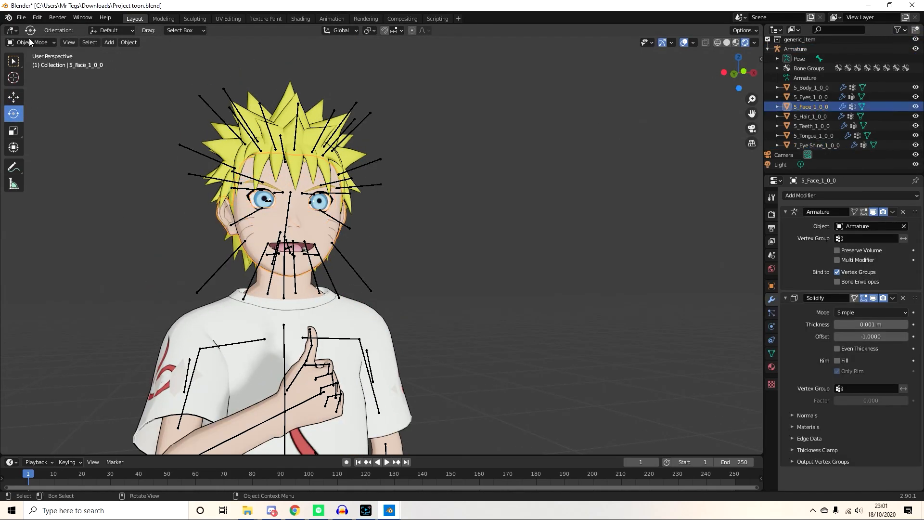
left_click(31, 43)
left_click(31, 72)
Adjust the head eyeball and eyeball shine bones to correct the direction of the character's gaze.
left_click(246, 189)
scroll(246, 178, "up", 1)
left_click(319, 184)
scroll(319, 185, "up", 1)
key("g")
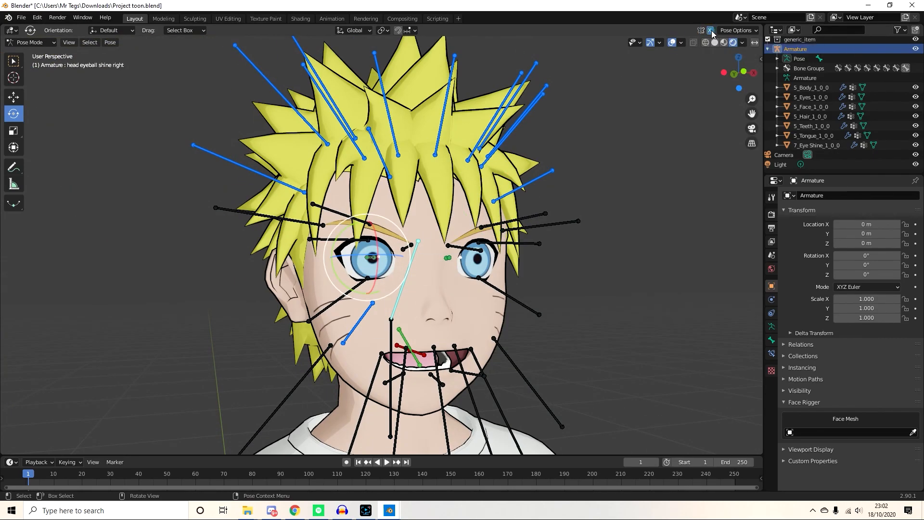
scroll(389, 255, "down", 2)
scroll(396, 253, "up", 2)
left_click_drag(424, 264, 419, 286)
left_click(369, 260)
left_click_drag(385, 261, 398, 266)
Check the character's gaze without the bones, unhide the armature and return it to Pose Mode for the eyes.
scroll(398, 266, "down", 6)
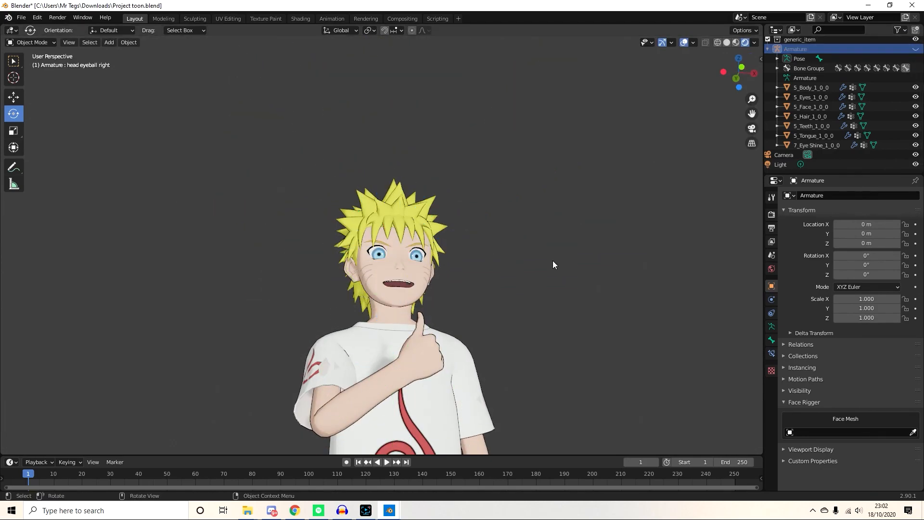
scroll(435, 319, "up", 1)
middle_click_drag(435, 319, 423, 278)
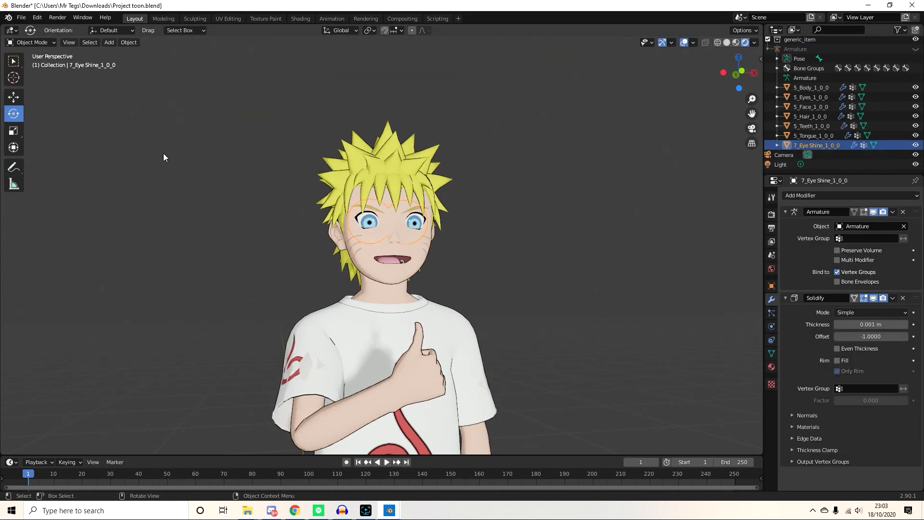
left_click(35, 42)
left_click(916, 49)
left_click(795, 49)
left_click(35, 42)
left_click(41, 72)
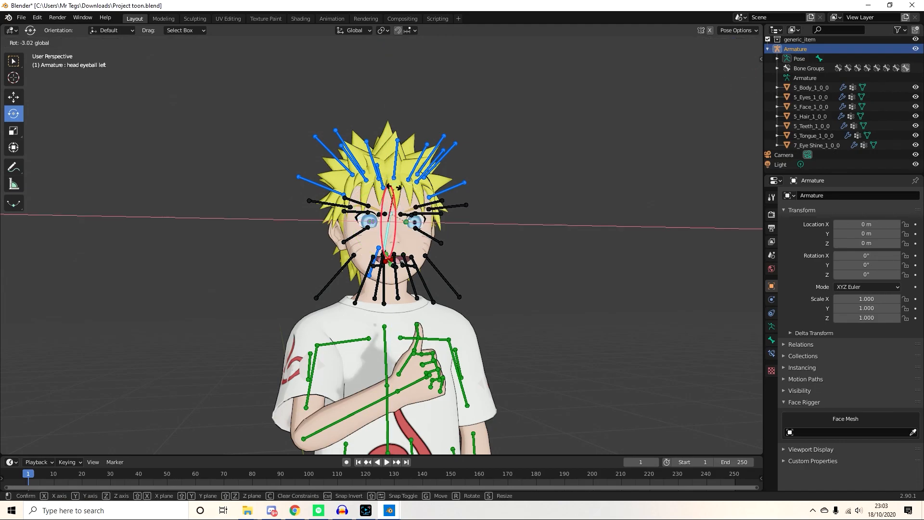
Test-render the scene and move the camera to about X -0.10 m, Y -1.55 m, Z 0.51 m, facing the character.
key("F12")
key("Escape")
left_click(375, 127)
key("g")
left_click(553, 275)
middle_click_drag(554, 274, 586, 299)
scroll(586, 299, "down", 8)
left_click_drag(586, 299, 542, 291)
key("g")
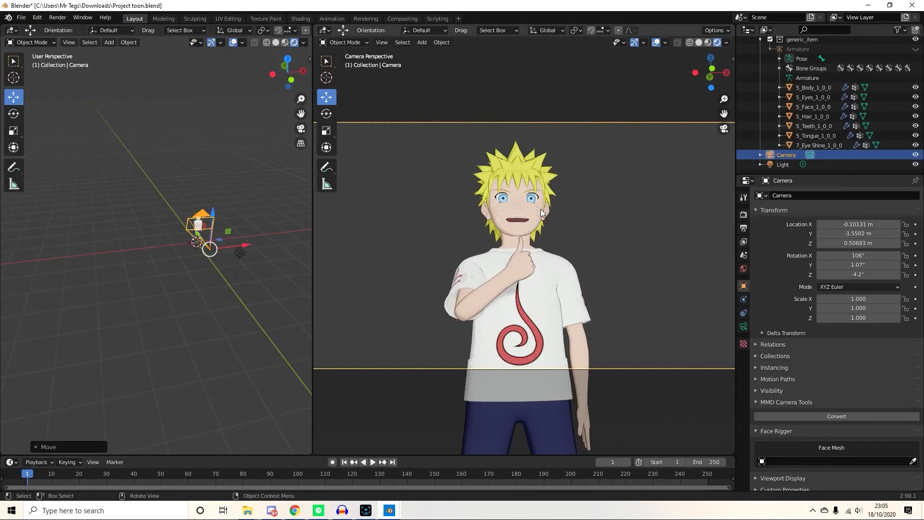
Render the posed character from the camera and start saving the rendered image.
left_click(21, 18)
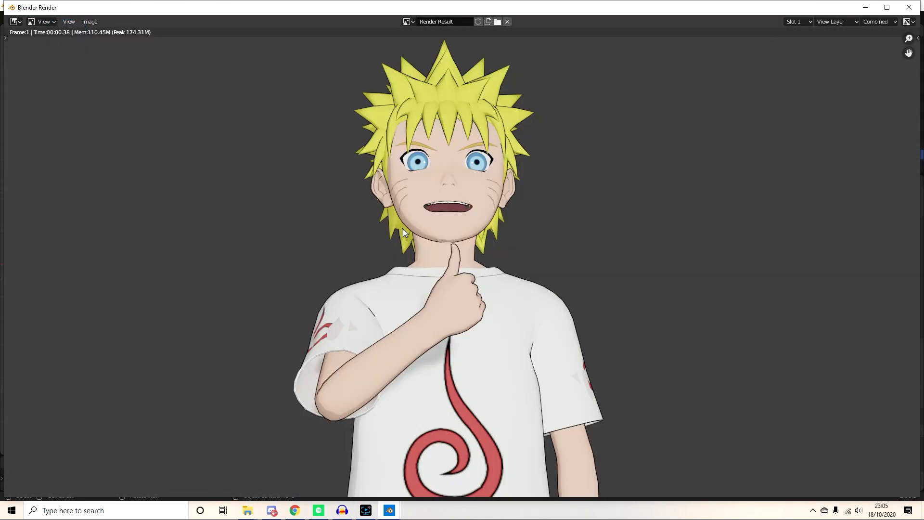
left_click(90, 22)
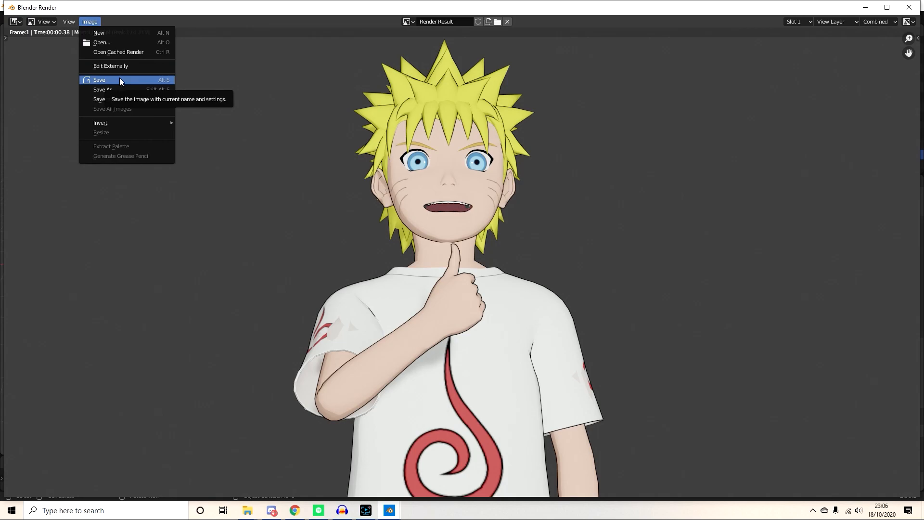